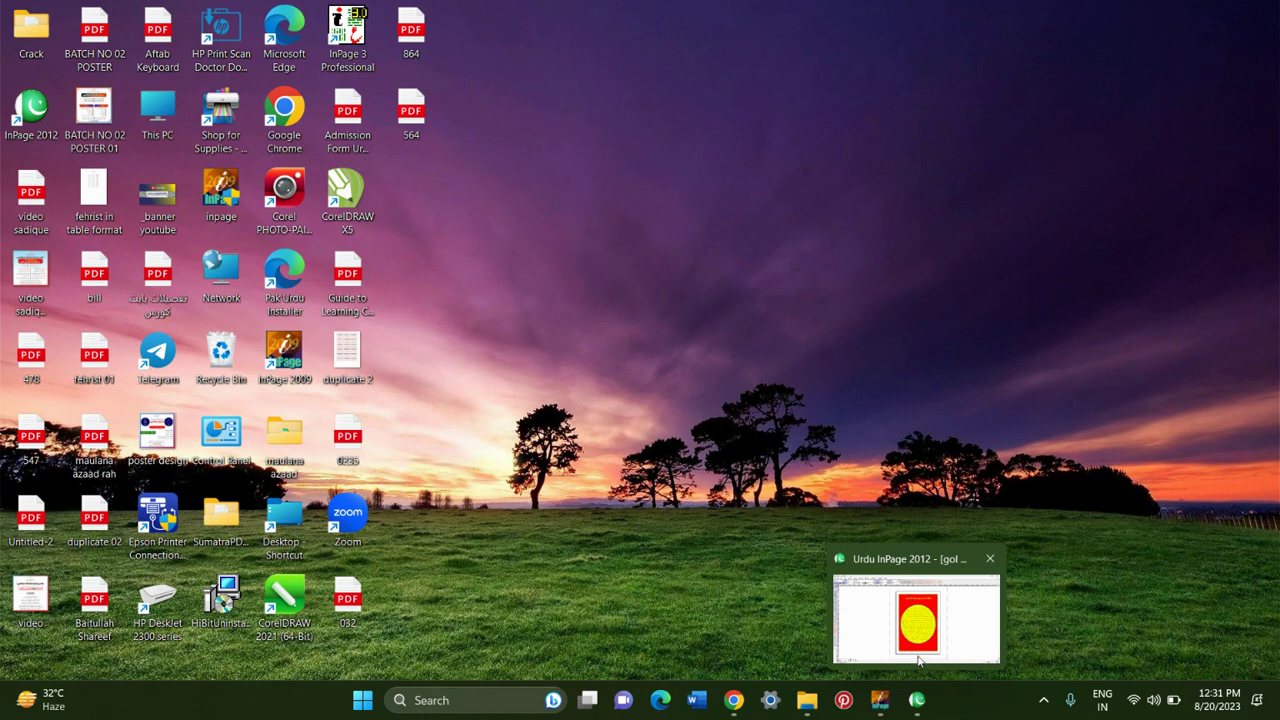
Switch to Urdu InPage 2012 and examine the round text box and heading in the gol box poster.
{"action": "left_click", "coordinate": [890, 627]}
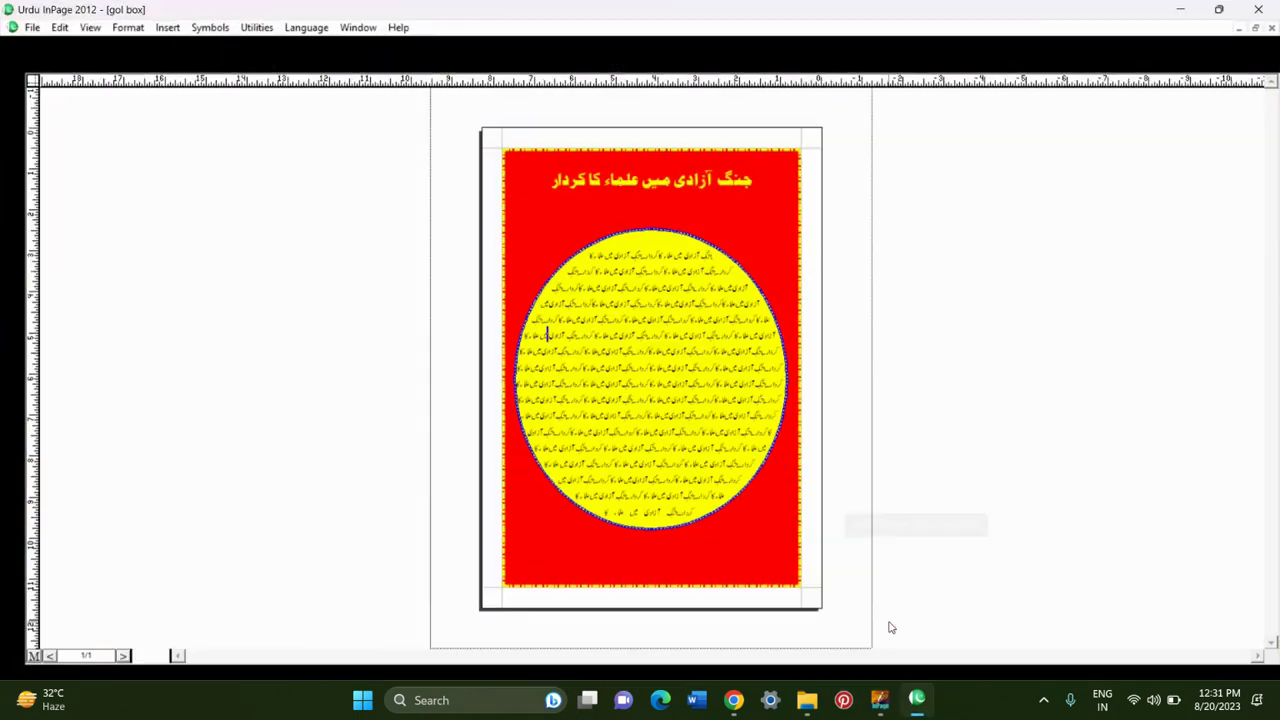
{"action": "key", "text": "ctrl+equal"}
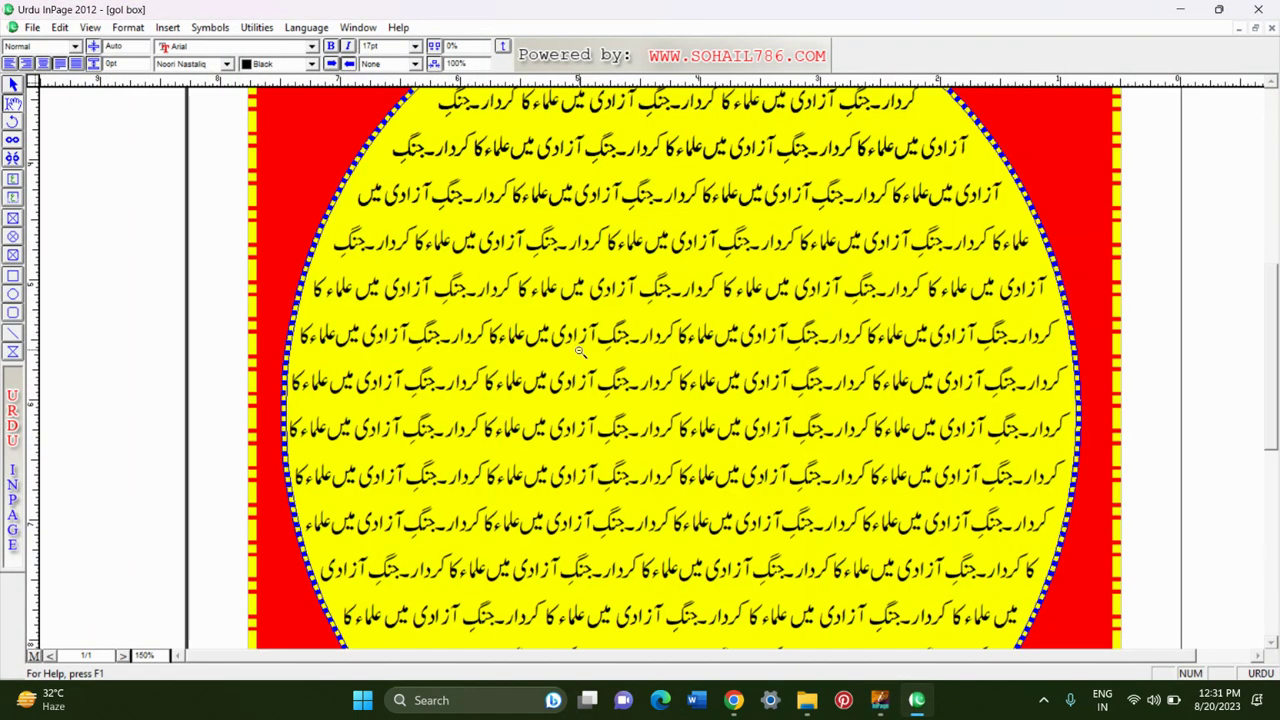
{"action": "key", "text": "ctrl+0"}
{"action": "key", "text": "ctrl+equal"}
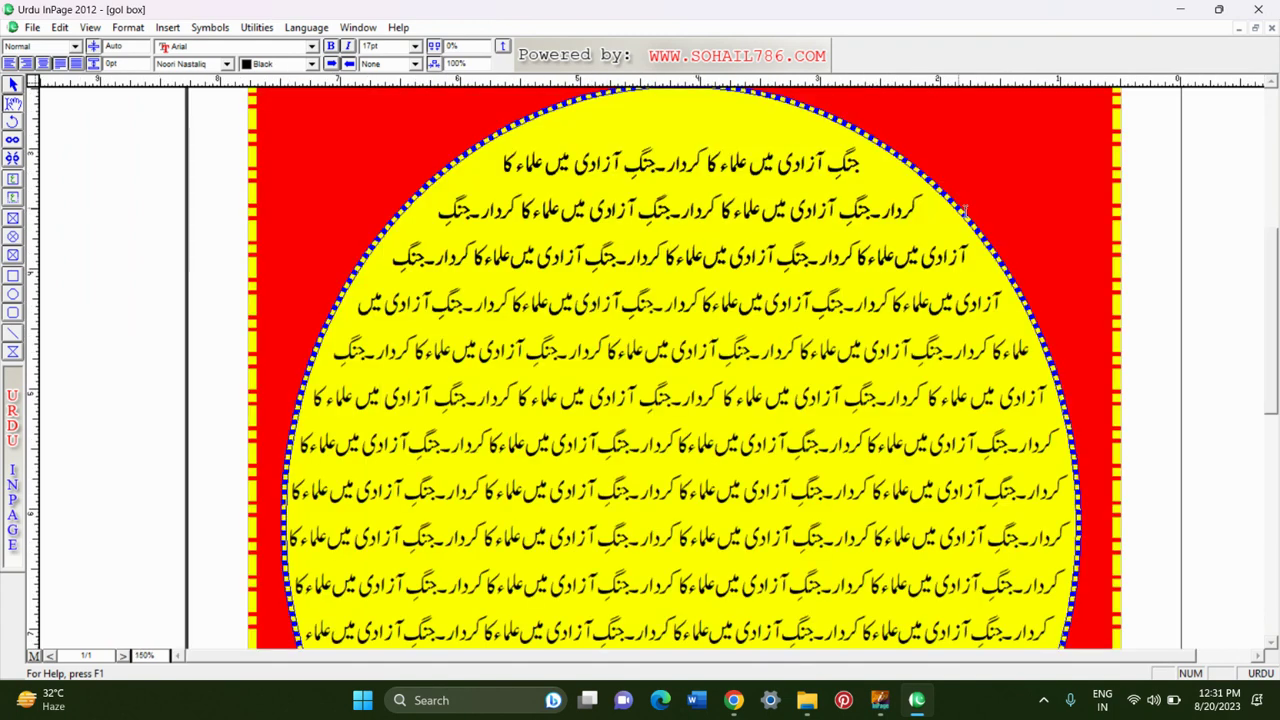
{"action": "left_click_drag", "start_coordinate": [1270, 358], "coordinate": [1266, 290]}
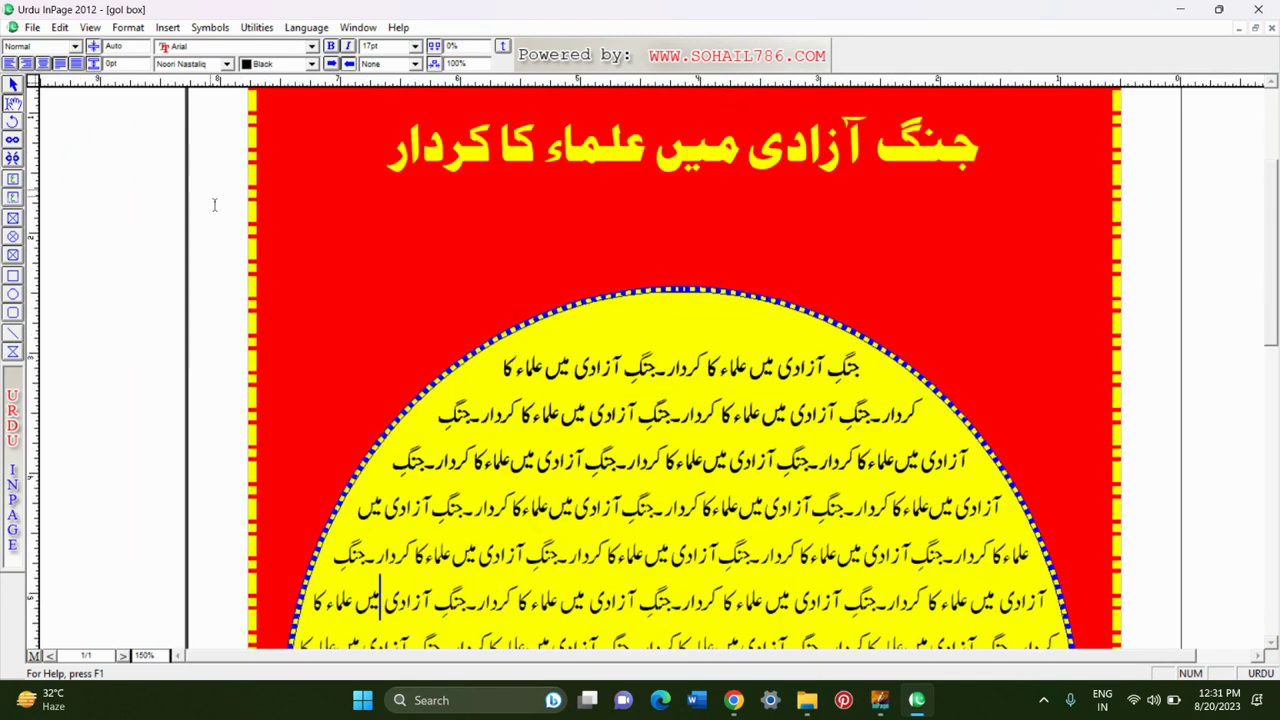
{"action": "key", "text": "ctrl+0"}
{"action": "key", "text": "ctrl+equal"}
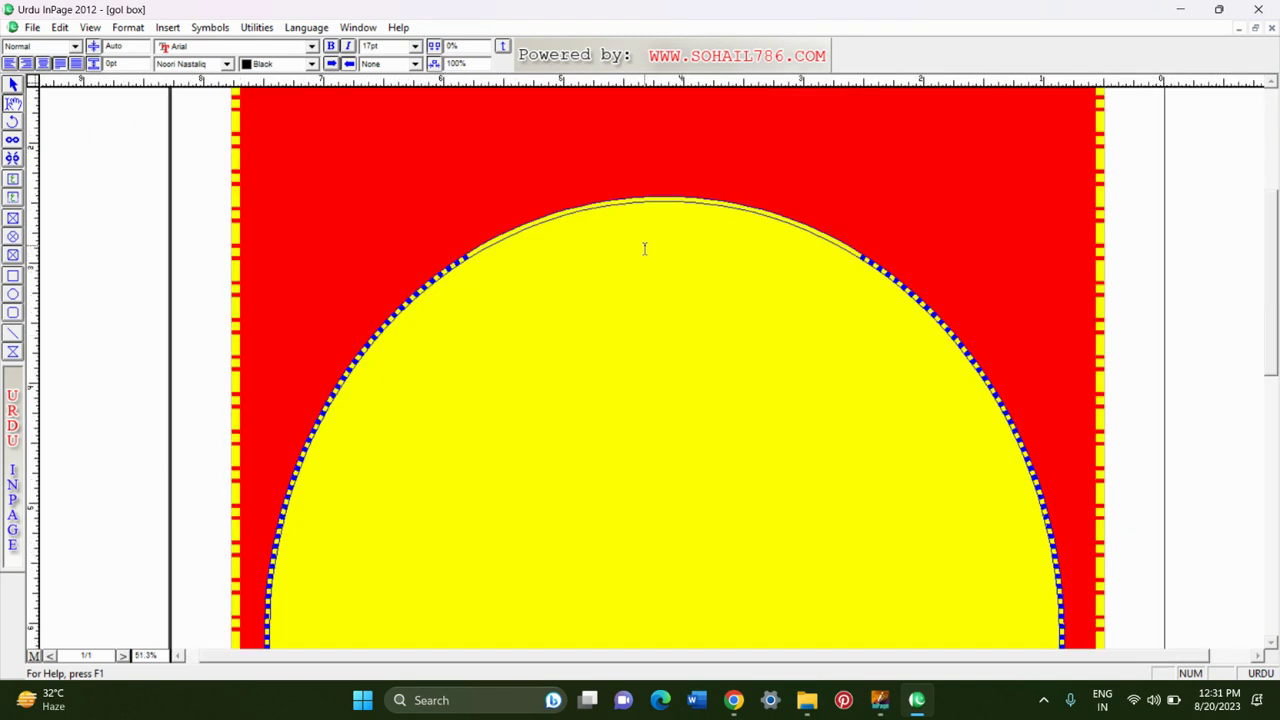
{"action": "key", "text": "ctrl+0"}
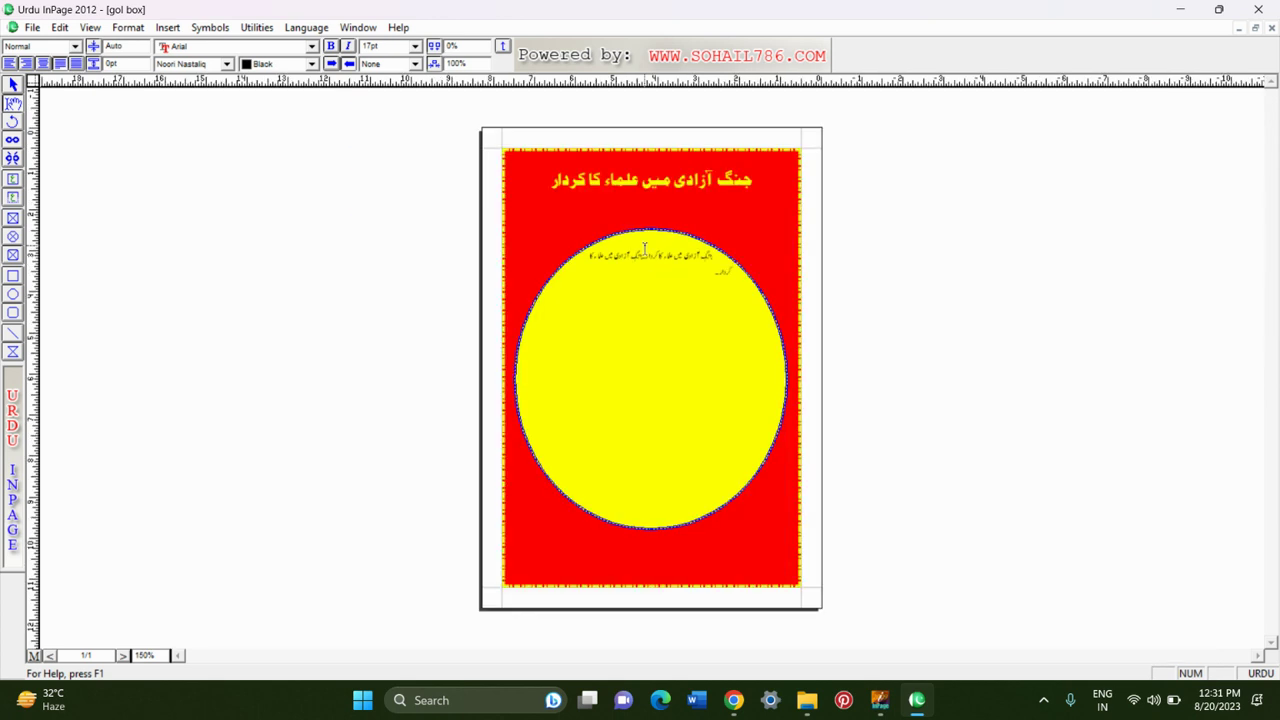
{"action": "key", "text": "ctrl+equal"}
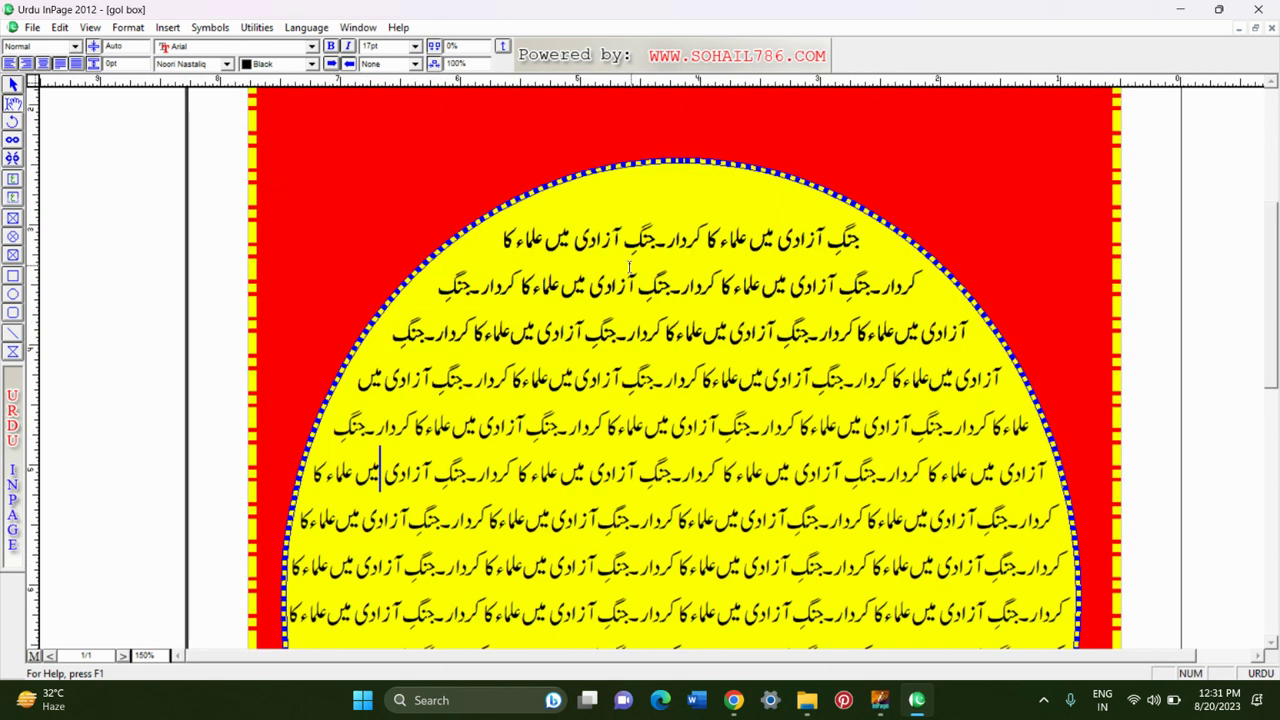
{"action": "key", "text": "ctrl+0"}
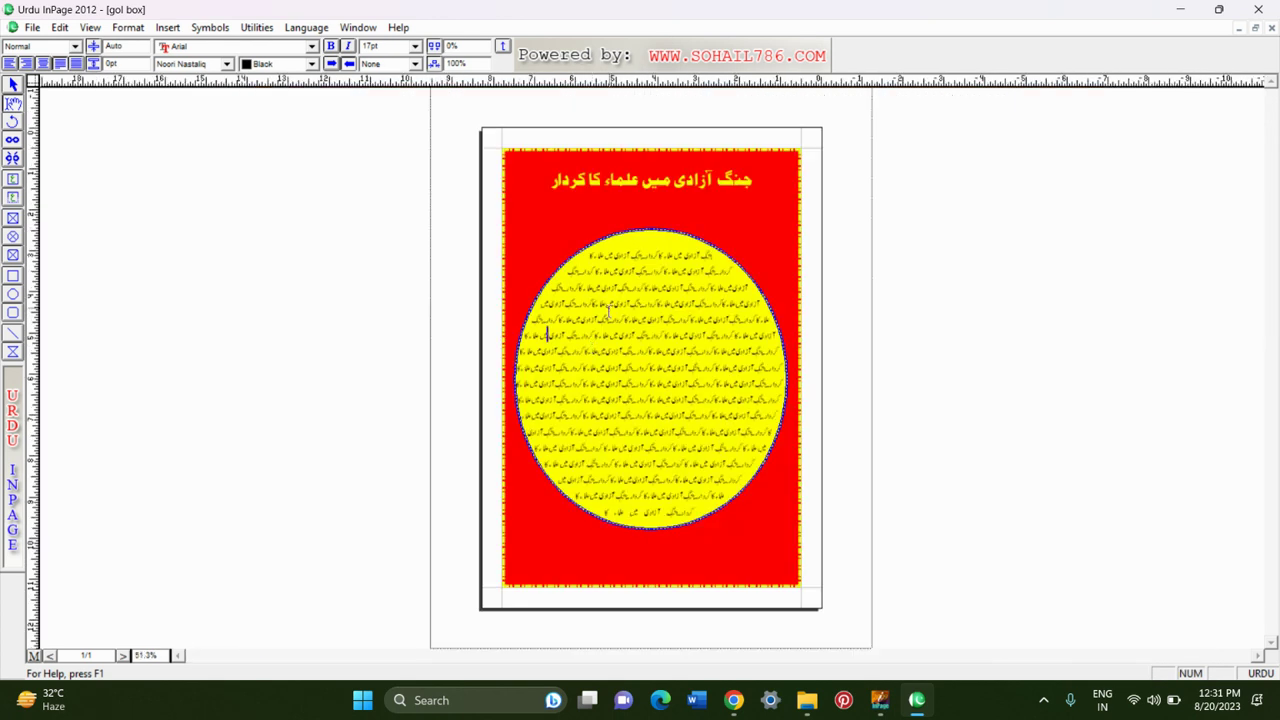
{"action": "key", "text": "ctrl+equal"}
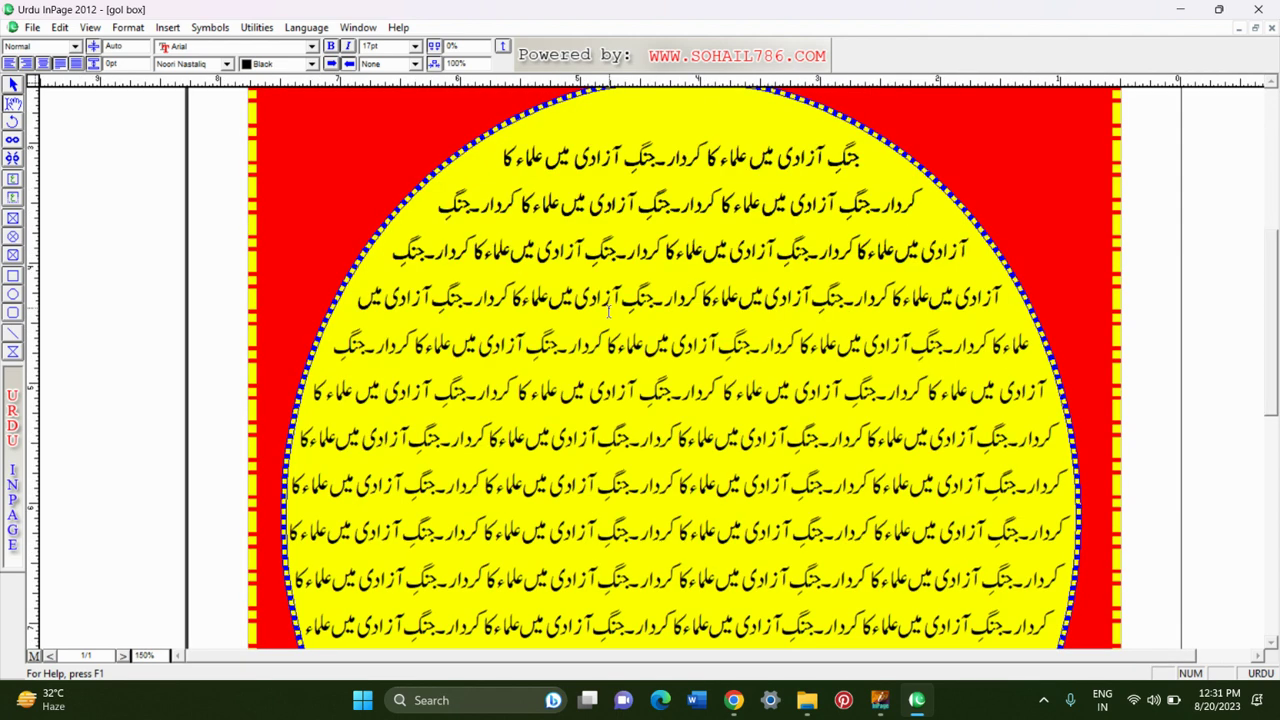
{"action": "key", "text": "ctrl+0"}
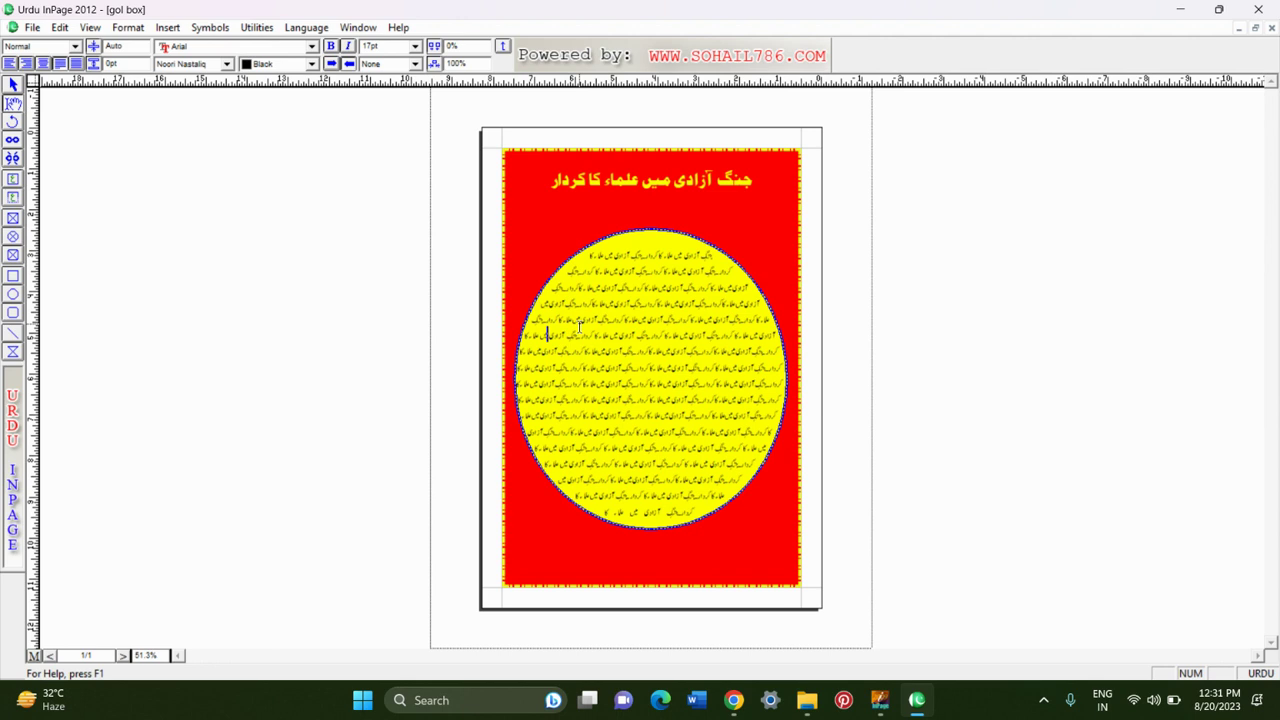
Create a one-page A4 portrait document and draw a rectangular text box about 6.785" wide and 7.076" high.
{"action": "key", "text": "ctrl+n"}
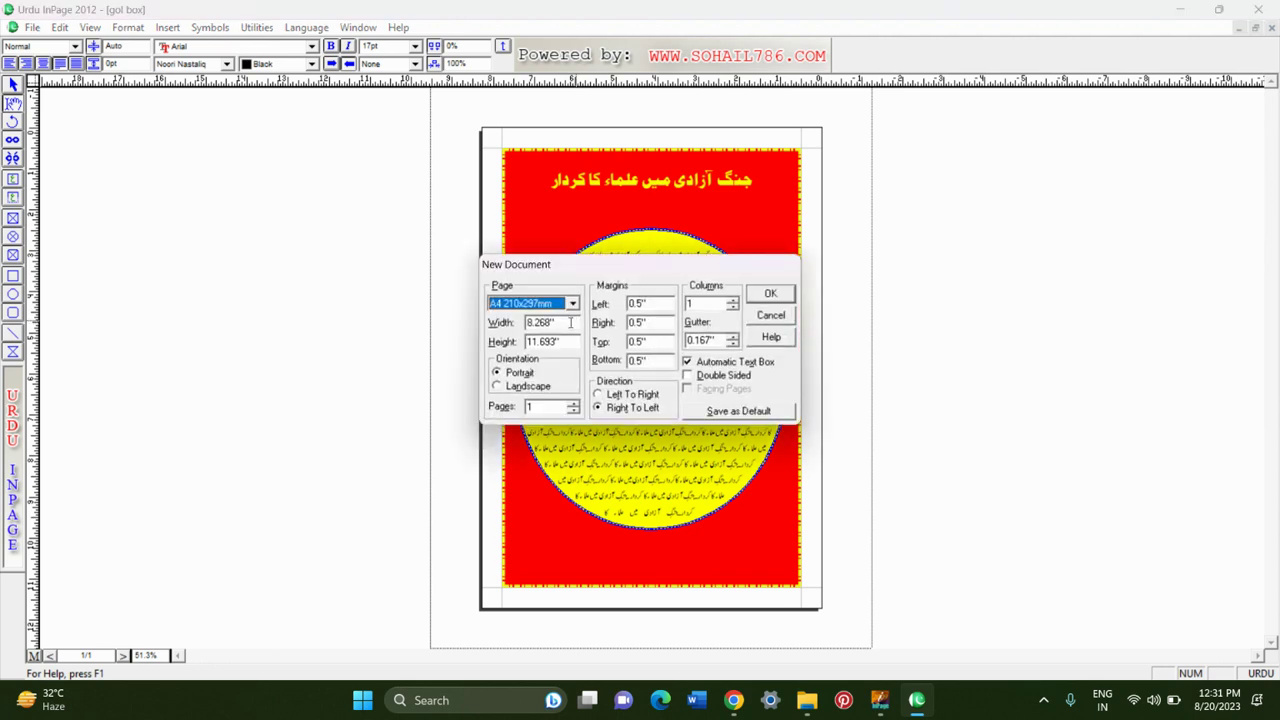
{"action": "key", "text": "Return"}
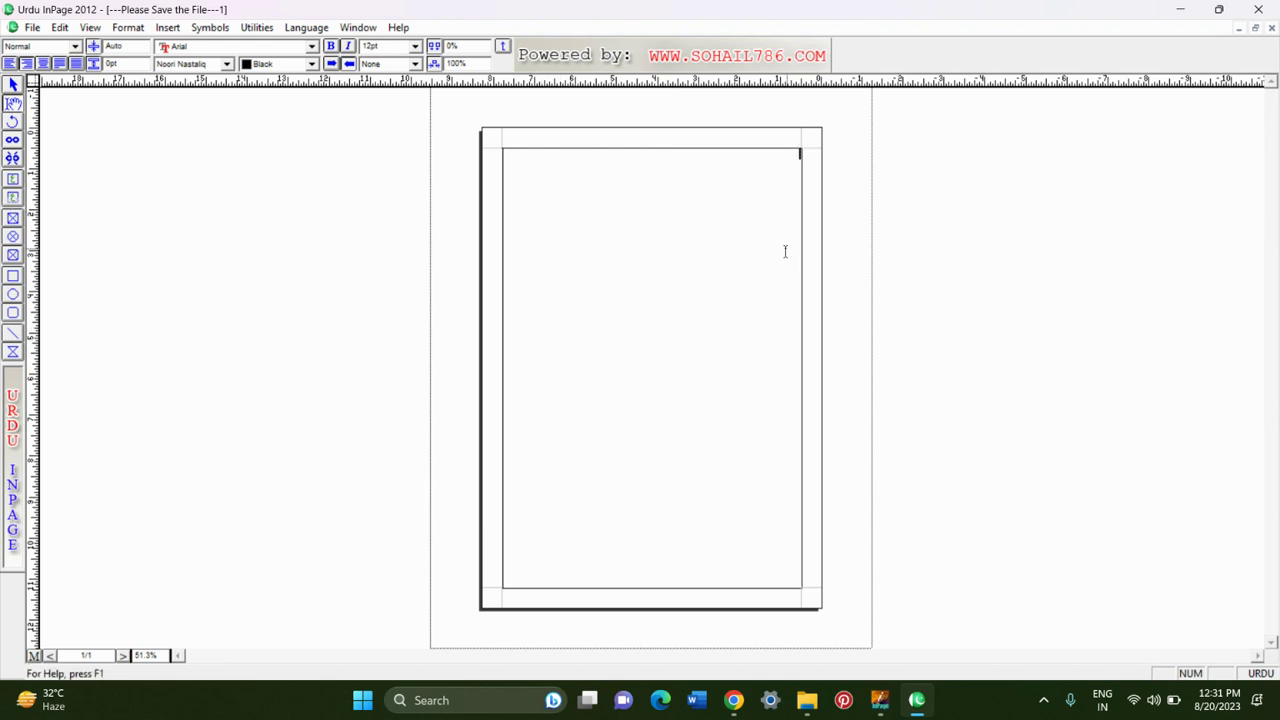
{"action": "left_click", "coordinate": [666, 266], "text": "ctrl+alt"}
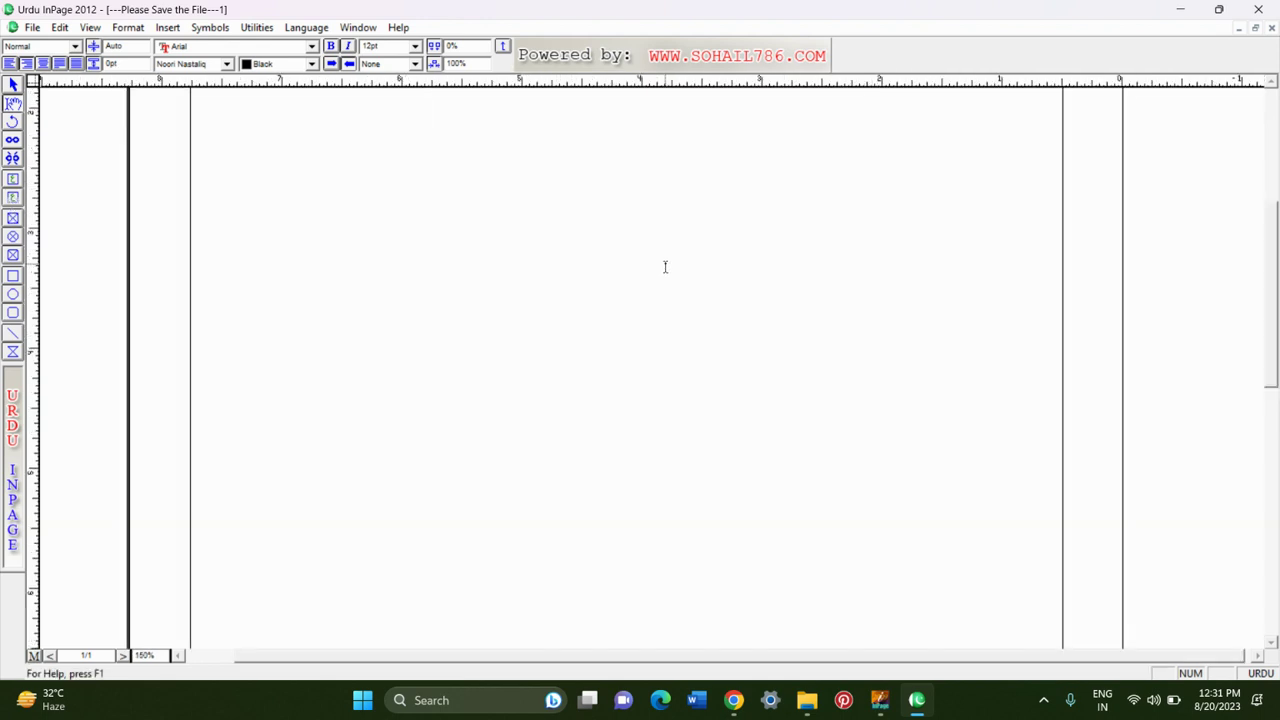
{"action": "left_click", "coordinate": [12, 180]}
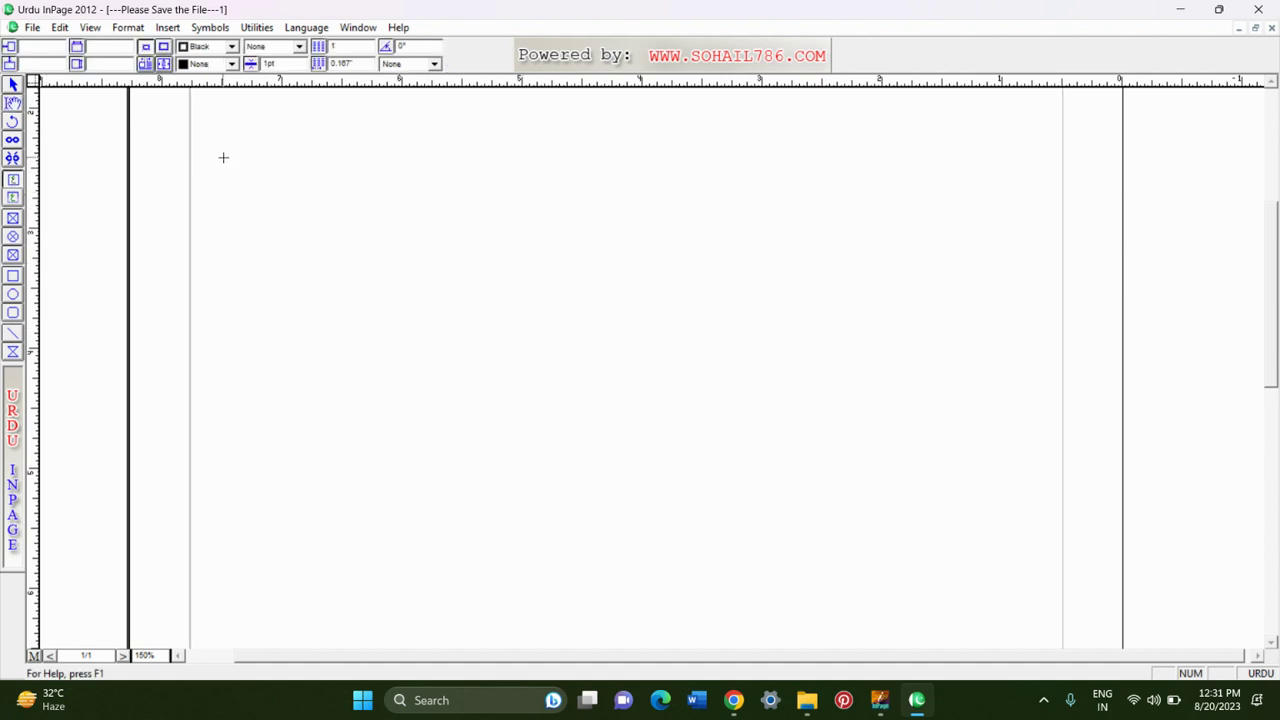
{"action": "left_click_drag", "start_coordinate": [222, 156], "coordinate": [1036, 622]}
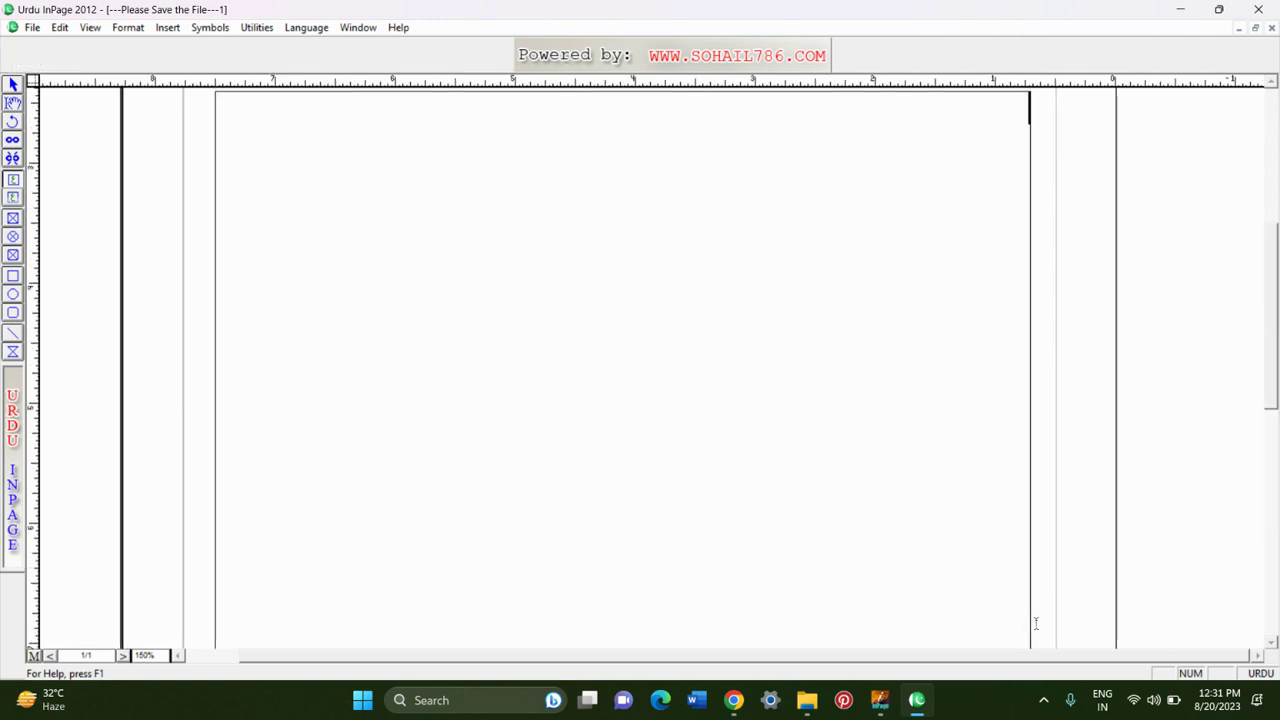
Move the text box to about 0.818" across and 2.385" down, and stretch its height to about 7.625".
{"action": "left_click", "coordinate": [12, 88]}
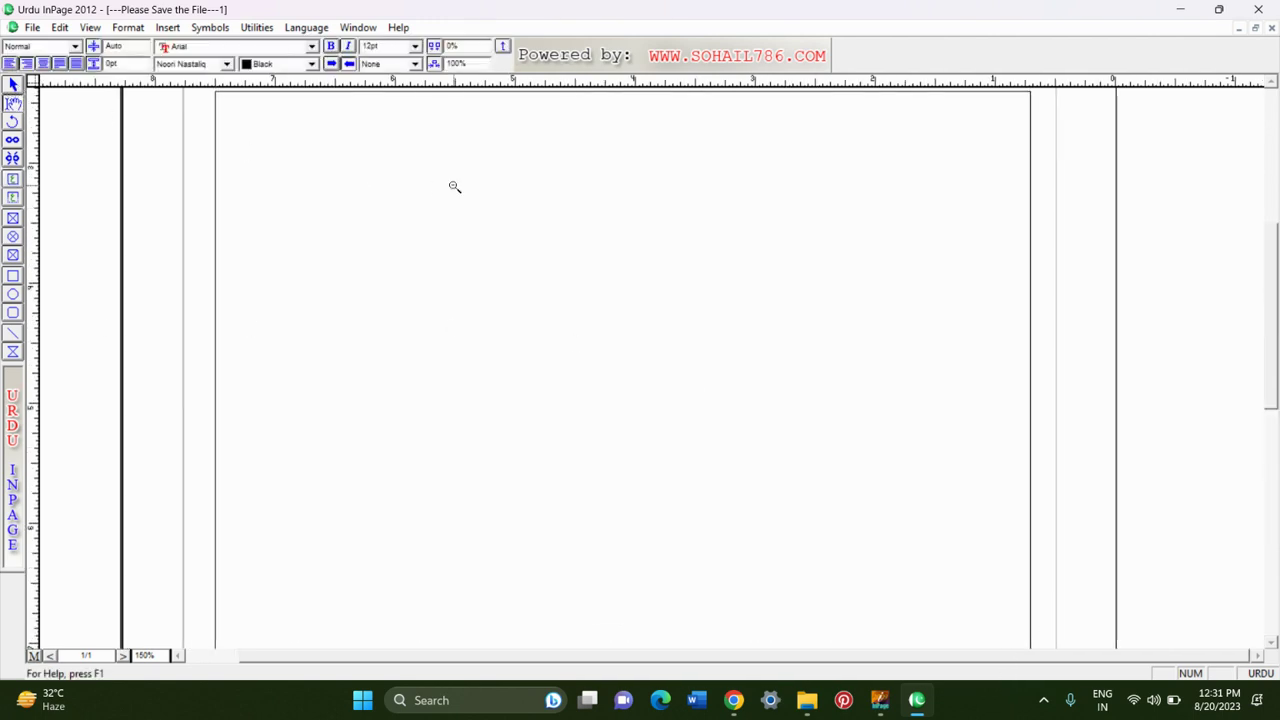
{"action": "key", "text": "ctrl+0"}
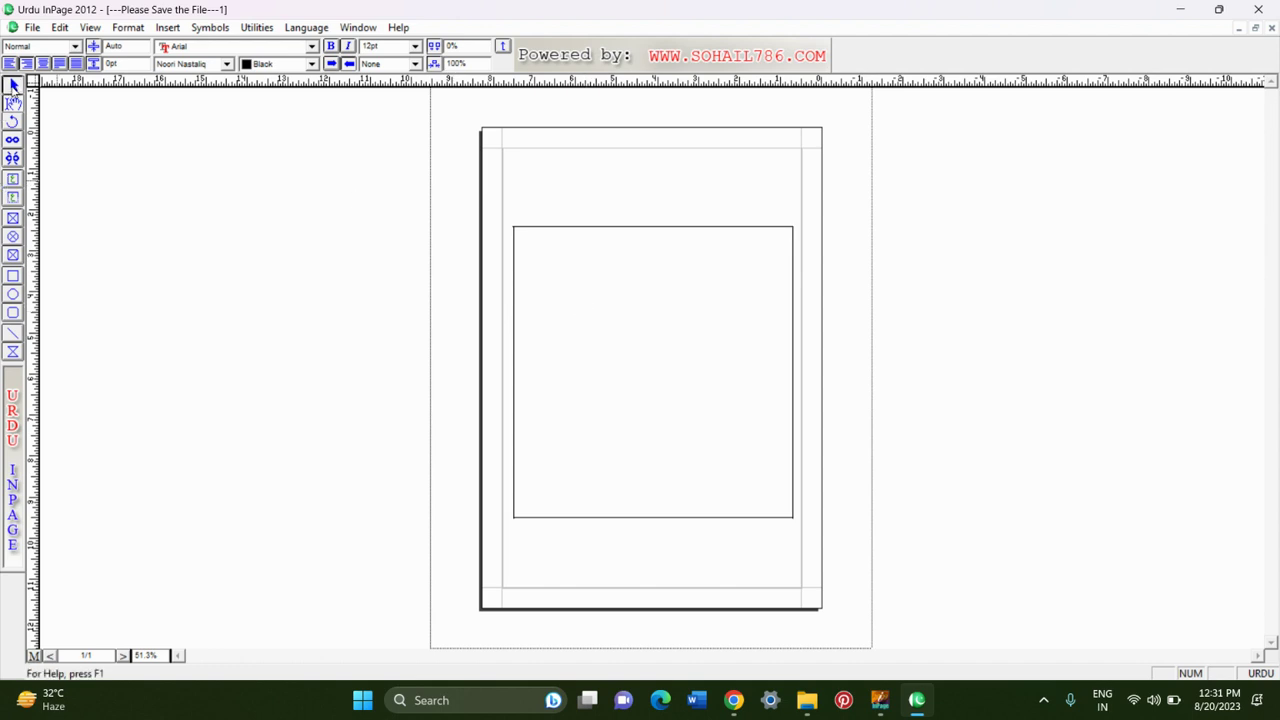
{"action": "left_click", "coordinate": [737, 434]}
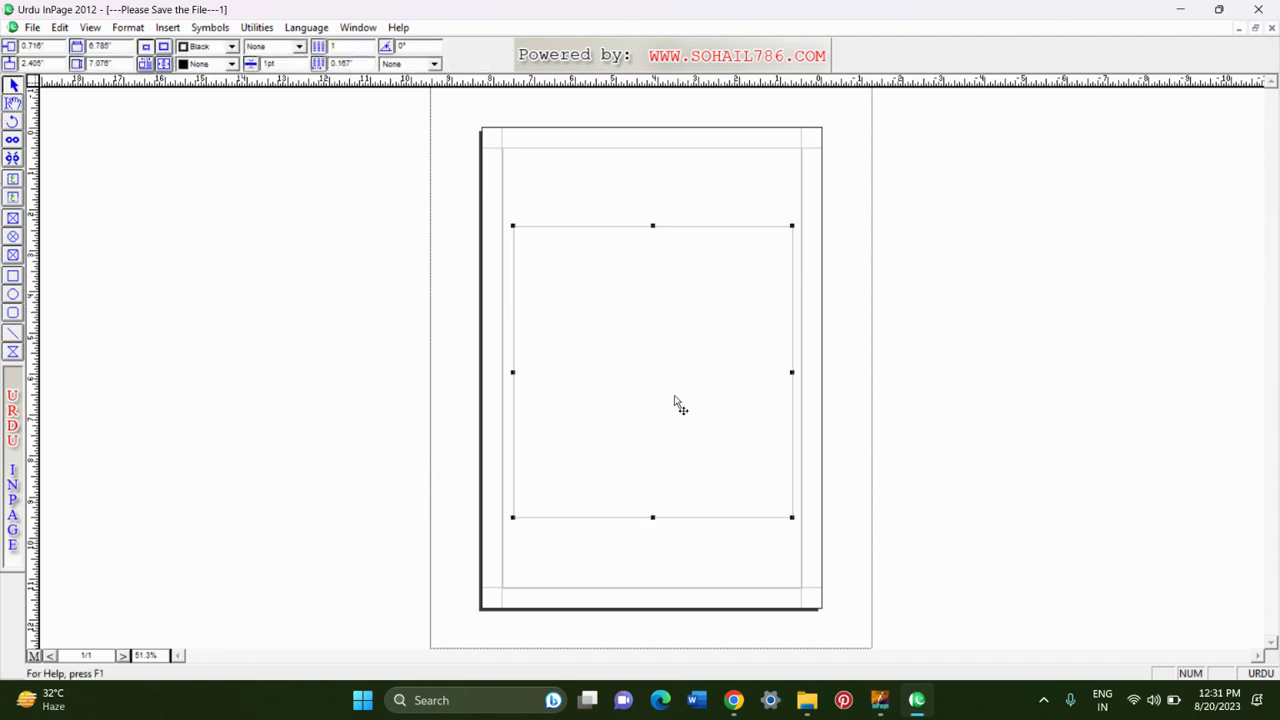
{"action": "left_click_drag", "start_coordinate": [675, 403], "coordinate": [669, 398]}
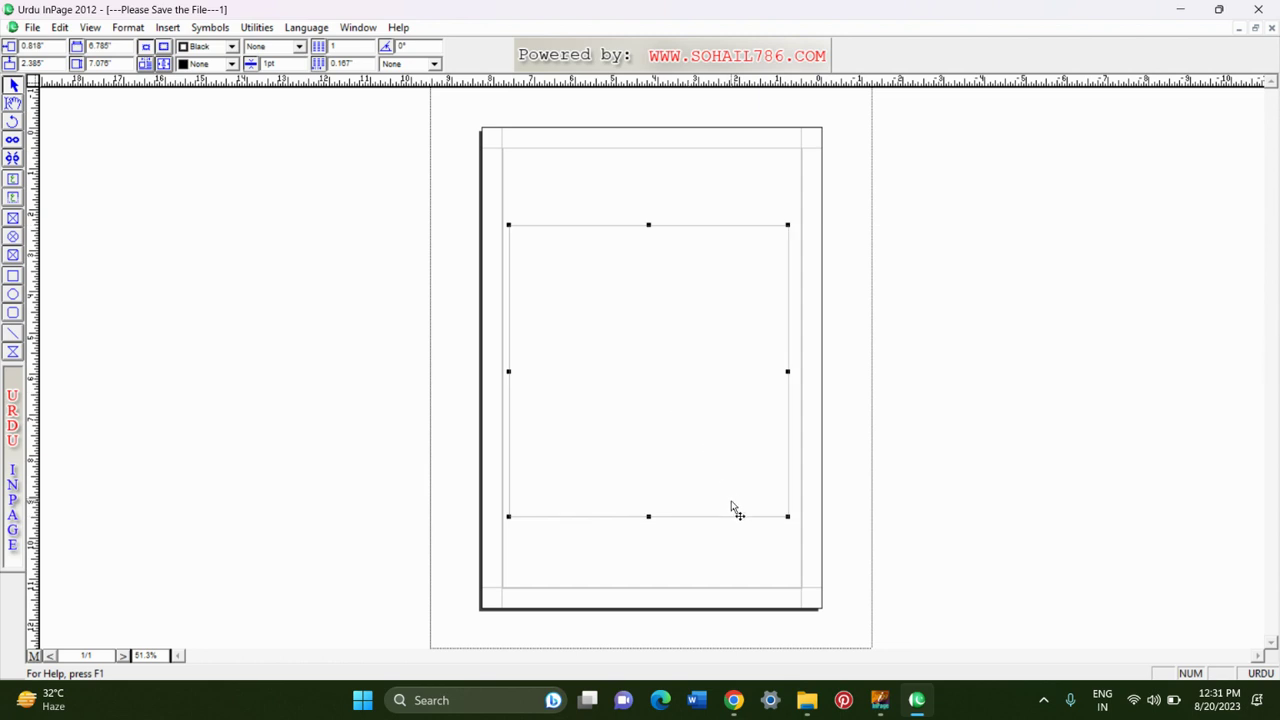
{"action": "left_click_drag", "start_coordinate": [648, 517], "coordinate": [648, 539]}
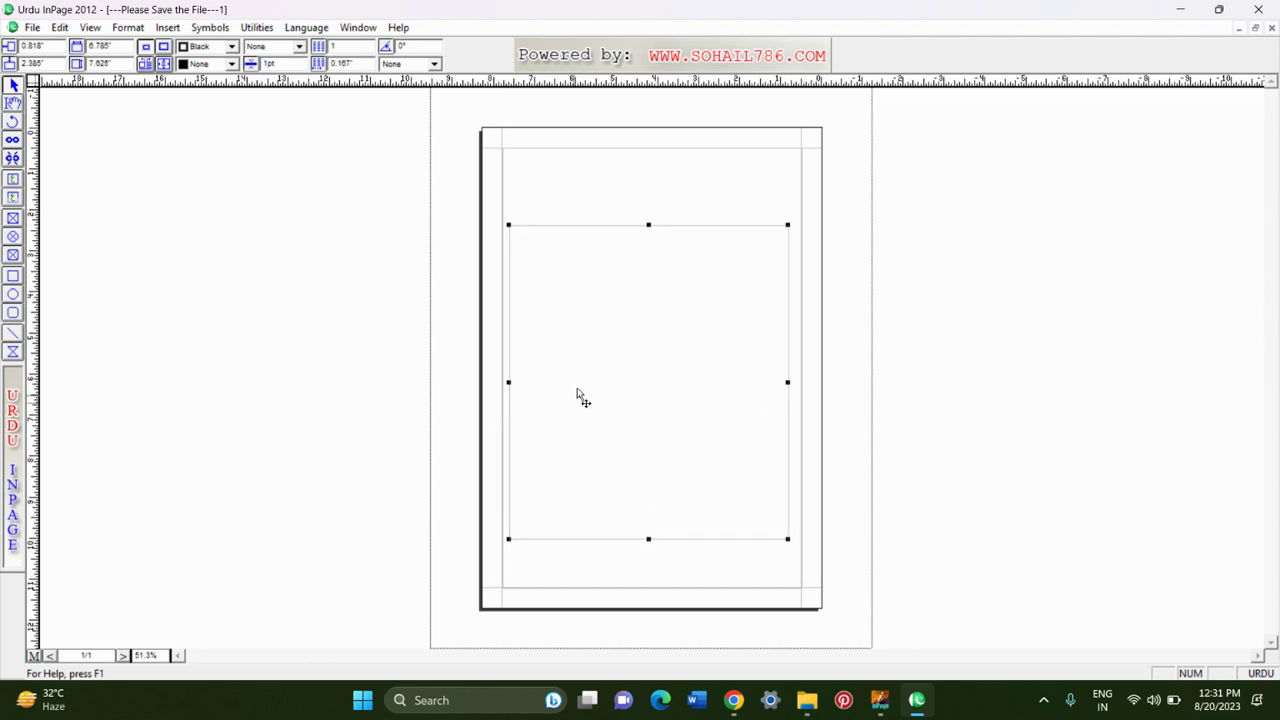
{"action": "left_click", "coordinate": [568, 207]}
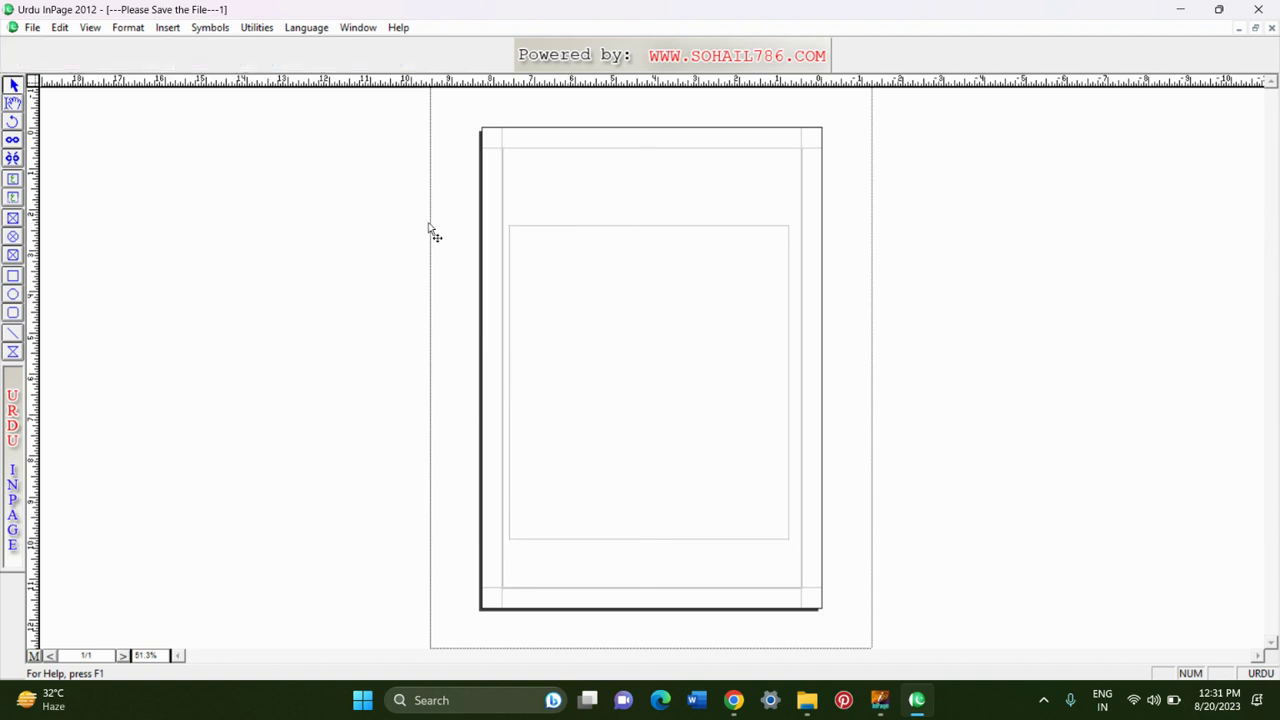
{"action": "left_click", "coordinate": [13, 103]}
{"action": "left_click", "coordinate": [571, 215]}
{"action": "left_click", "coordinate": [598, 259]}
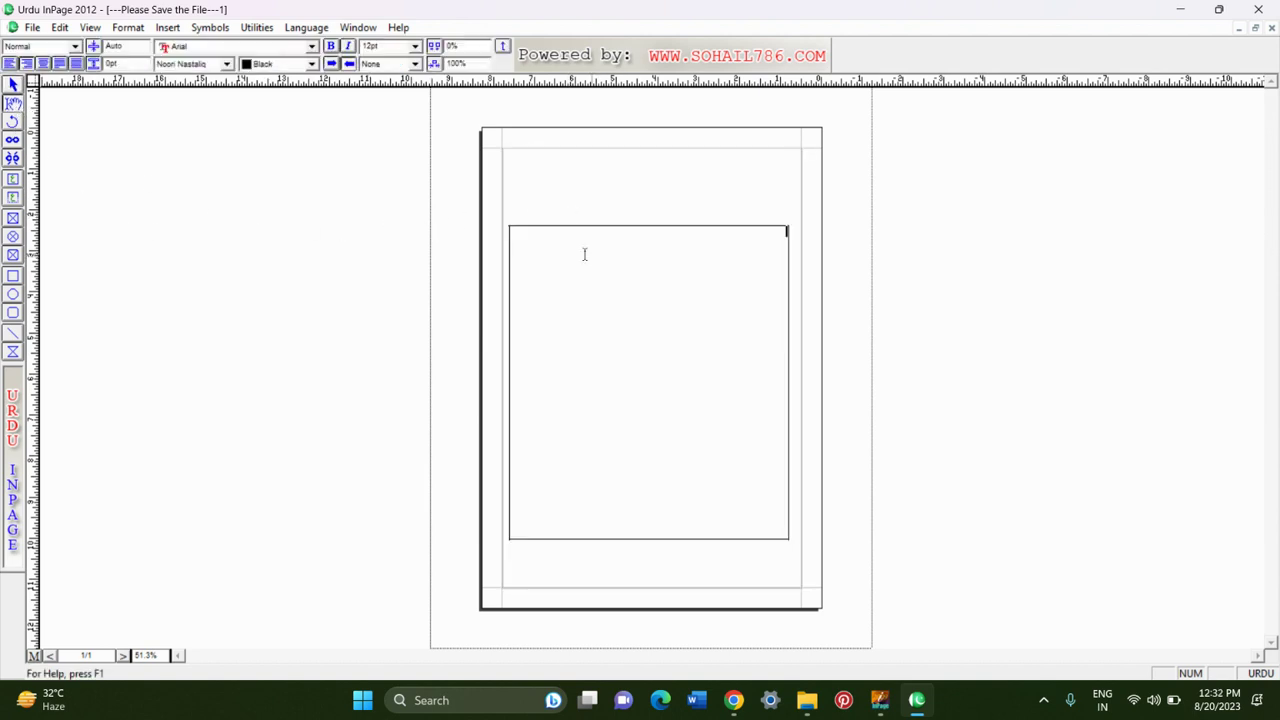
{"action": "left_click", "coordinate": [128, 27]}
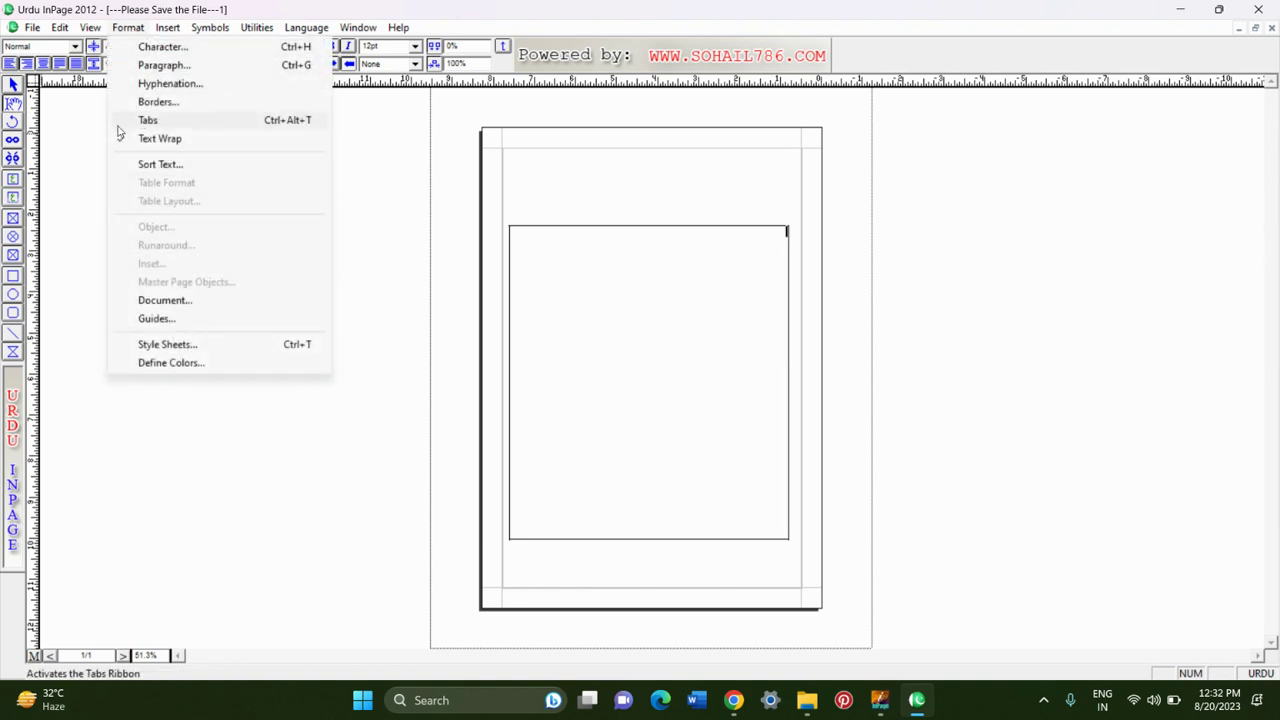
{"action": "mouse_move", "coordinate": [170, 28]}
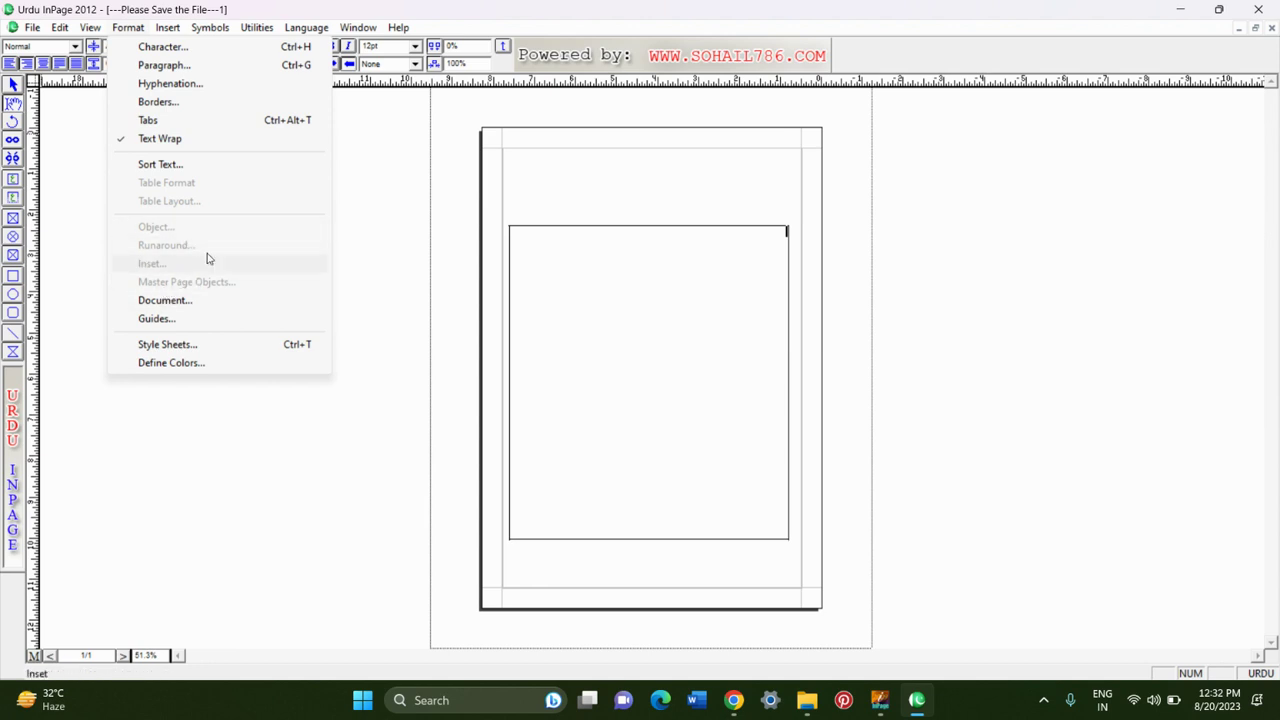
{"action": "left_click", "coordinate": [538, 244]}
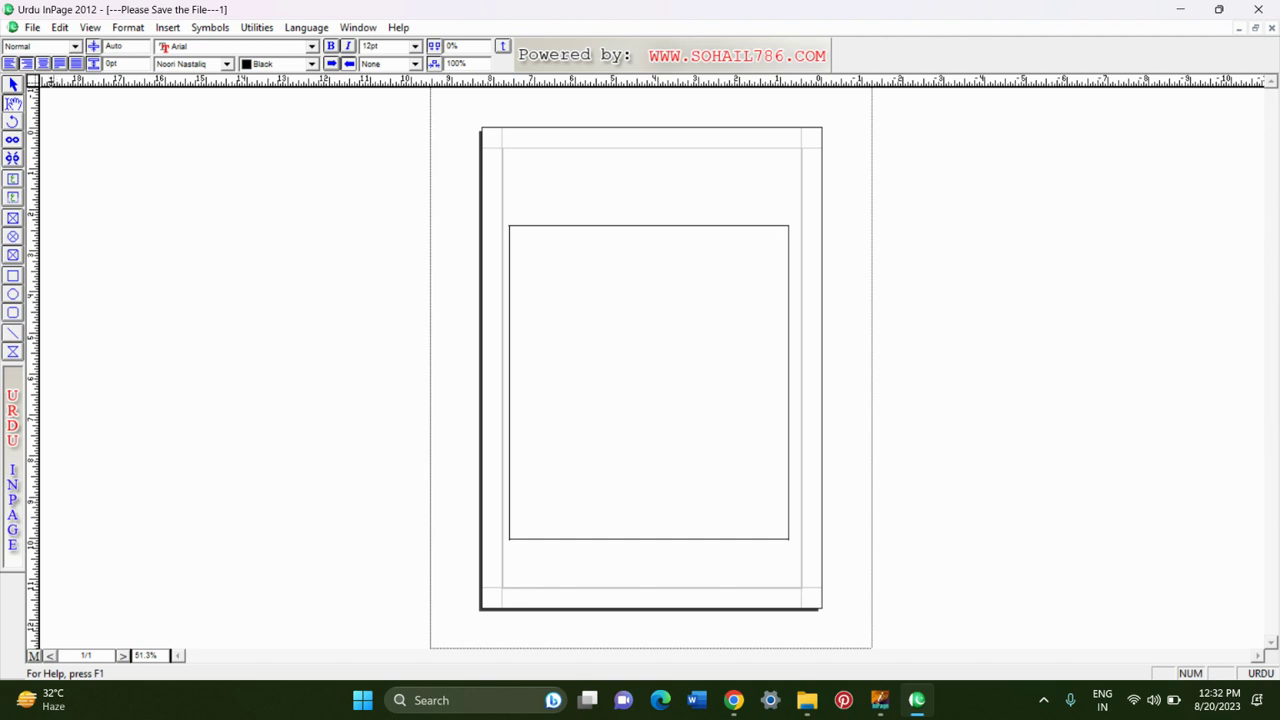
Select the text box and examine its border, background, pattern and object settings without changing them.
{"action": "left_click", "coordinate": [13, 86]}
{"action": "left_click", "coordinate": [642, 332]}
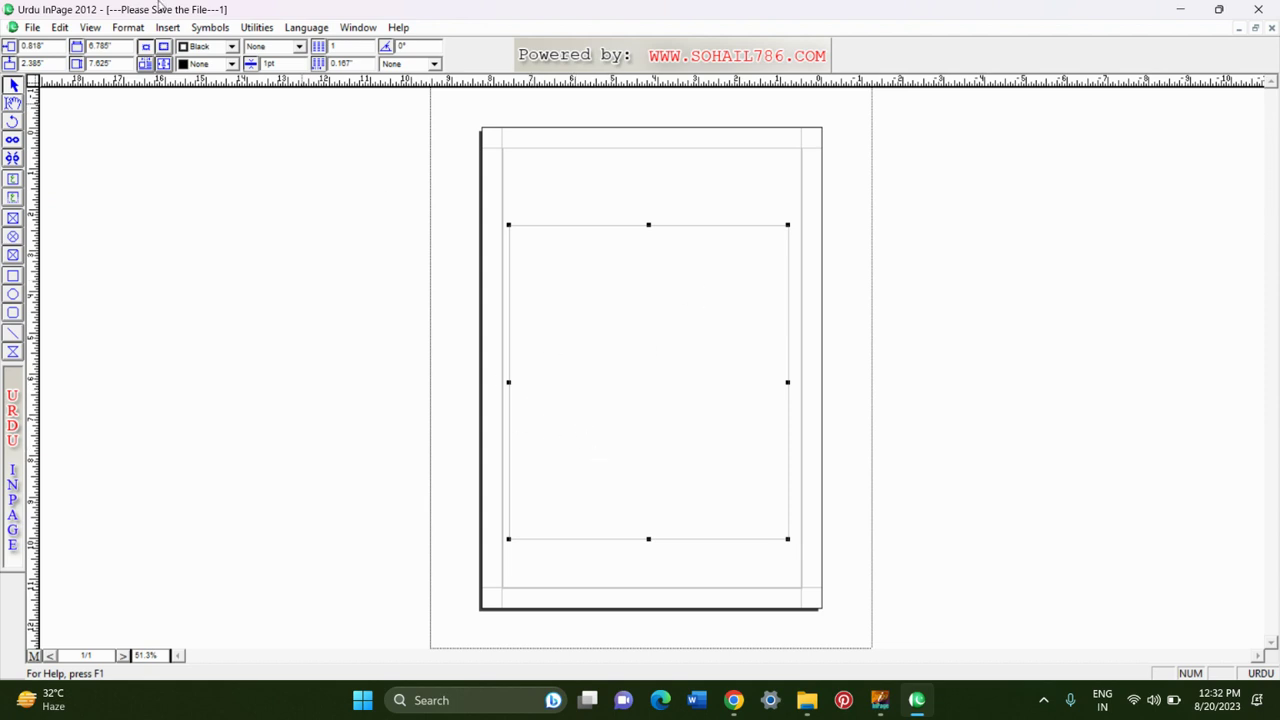
{"action": "left_click", "coordinate": [213, 67]}
{"action": "left_click", "coordinate": [213, 67]}
{"action": "left_click", "coordinate": [215, 47]}
{"action": "left_click", "coordinate": [215, 47]}
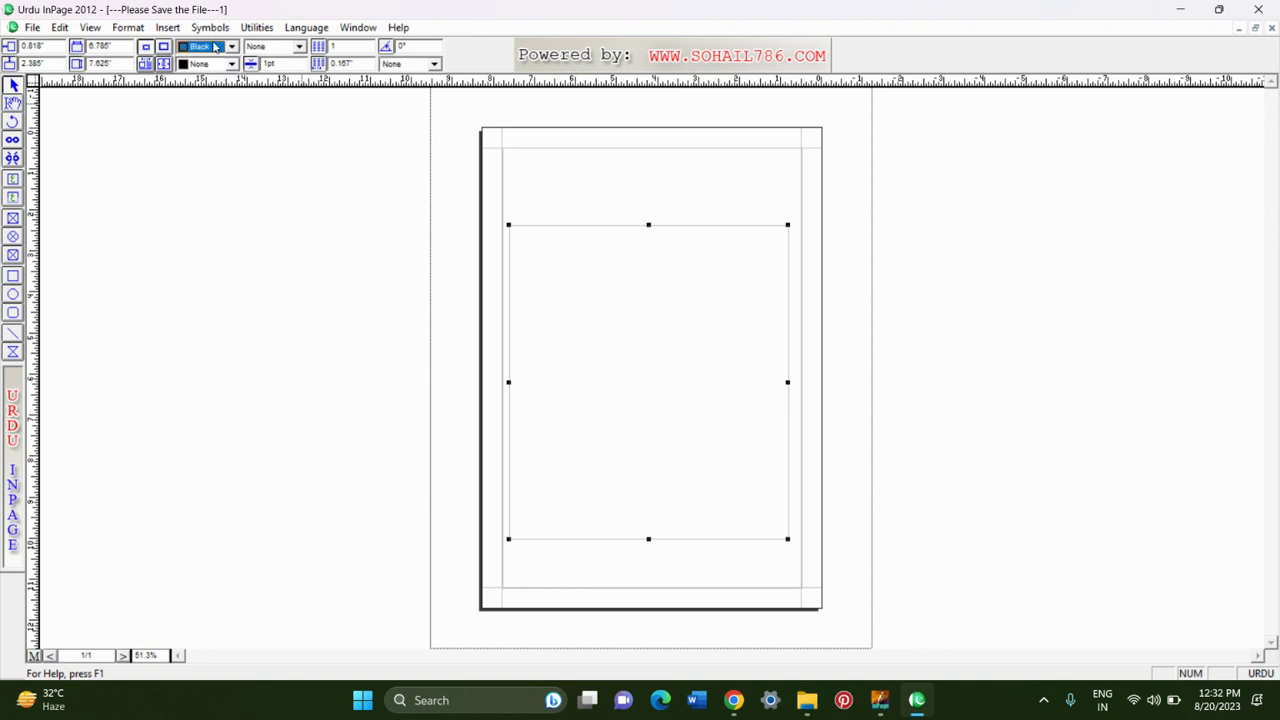
{"action": "left_click", "coordinate": [271, 46]}
{"action": "left_click", "coordinate": [277, 61]}
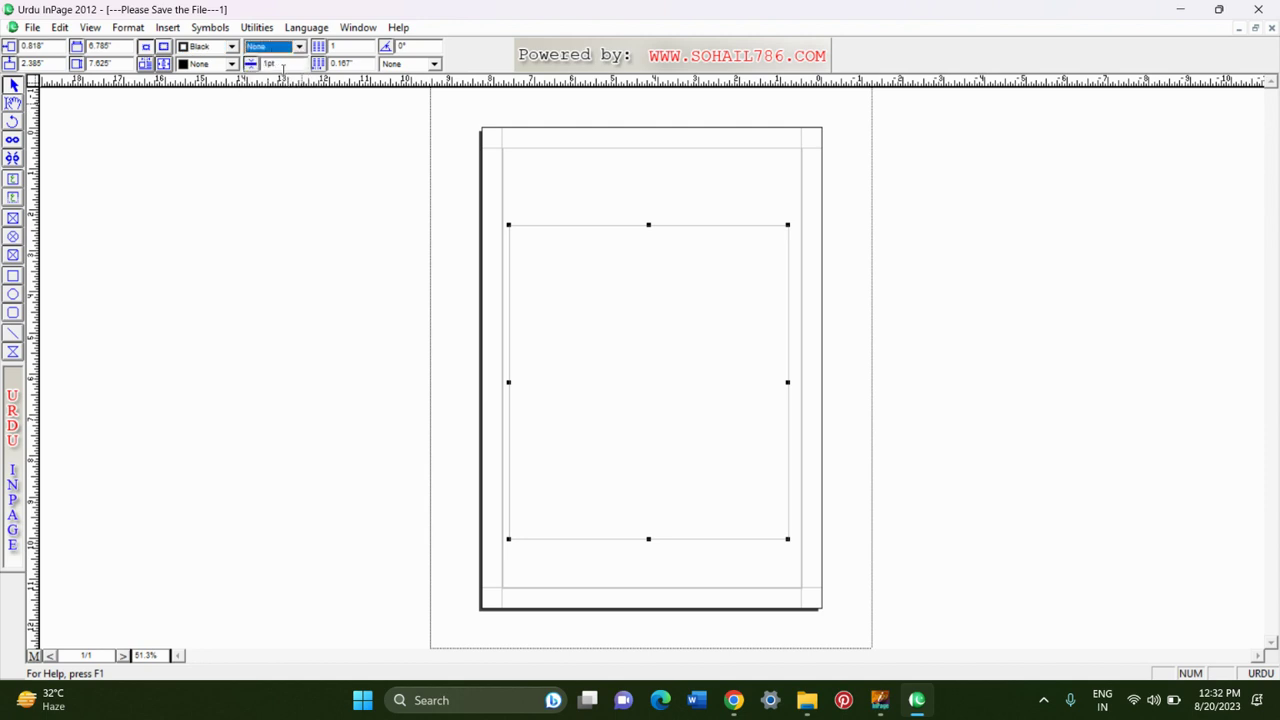
{"action": "left_click", "coordinate": [128, 28]}
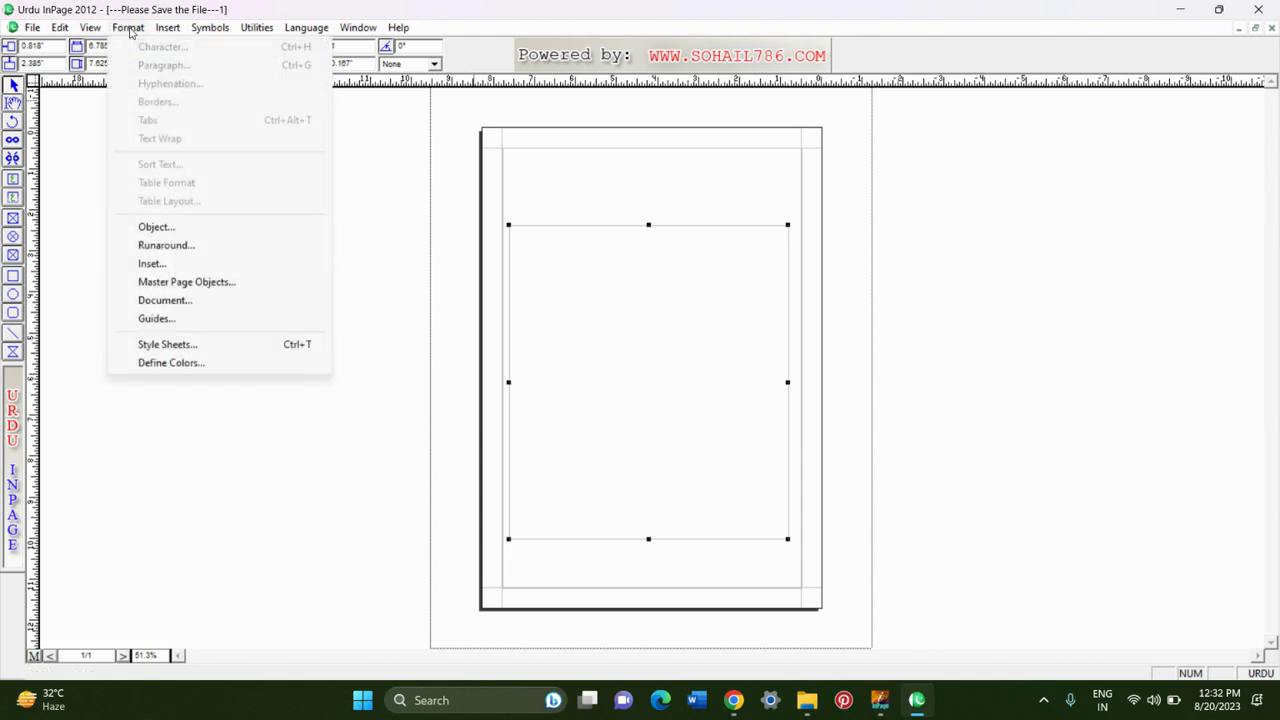
{"action": "left_click", "coordinate": [165, 228]}
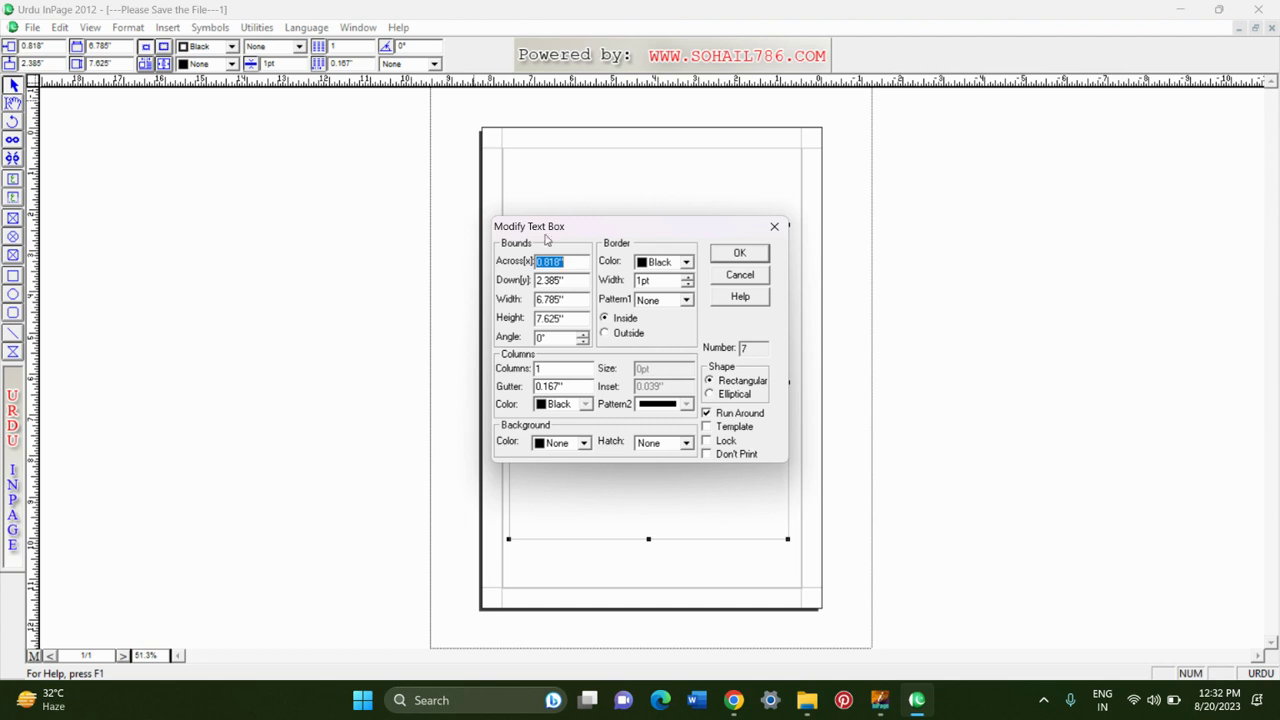
{"action": "left_click_drag", "start_coordinate": [557, 226], "coordinate": [561, 195]}
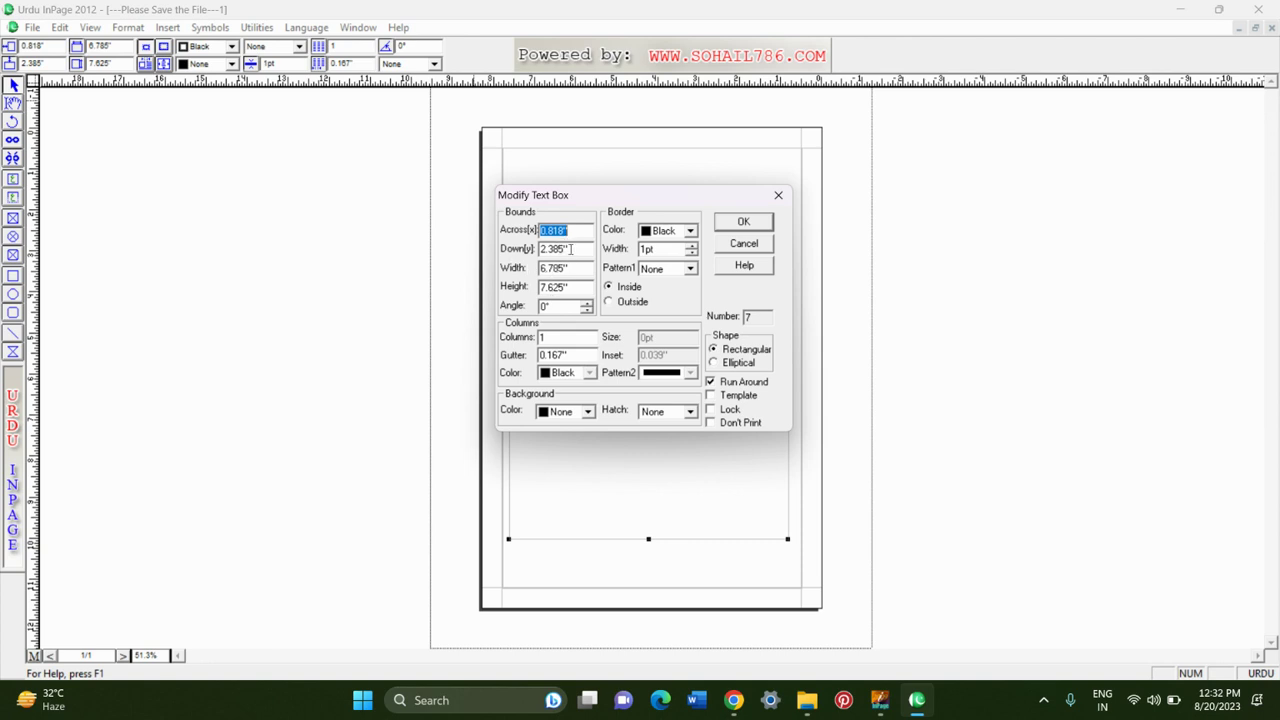
{"action": "left_click", "coordinate": [778, 195]}
Widen the text box to about 6.866" and set its rotation angle to 45°.
{"action": "mouse_move", "coordinate": [790, 383]}
{"action": "left_mouse_down"}
{"action": "mouse_move", "coordinate": [749, 383]}
{"action": "mouse_move", "coordinate": [789, 386]}
{"action": "left_mouse_up"}
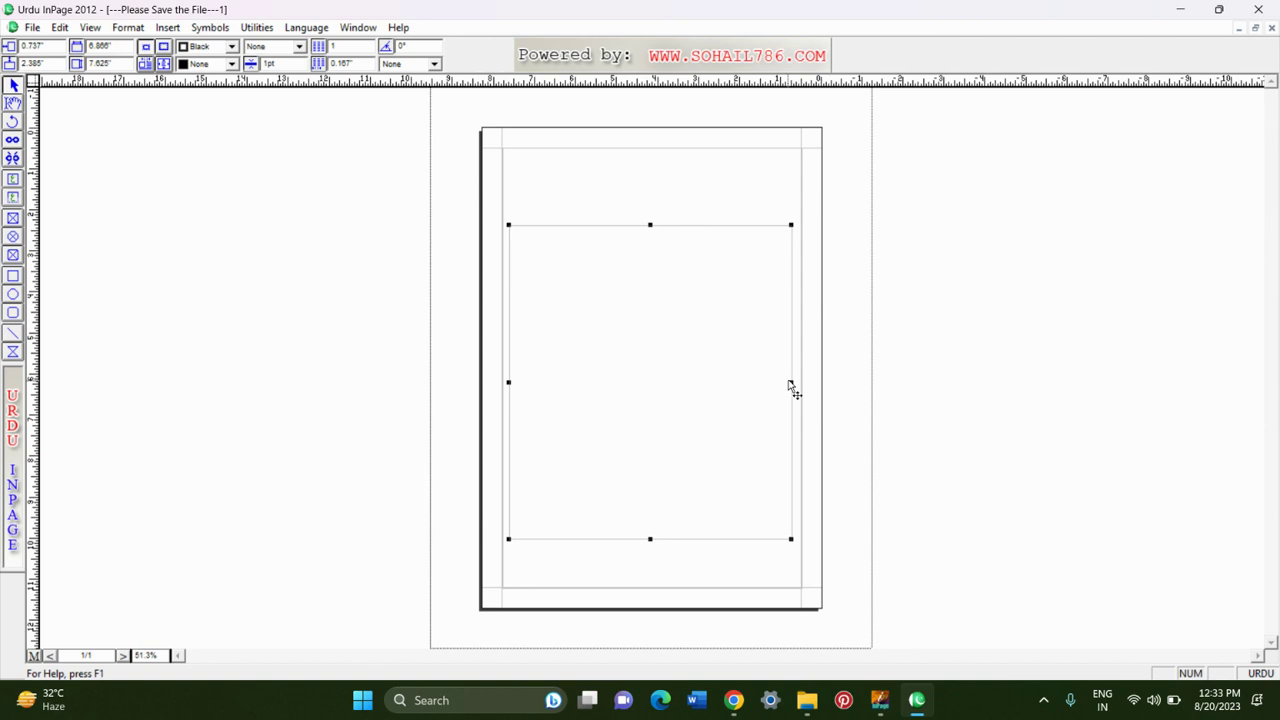
{"action": "left_click", "coordinate": [128, 27]}
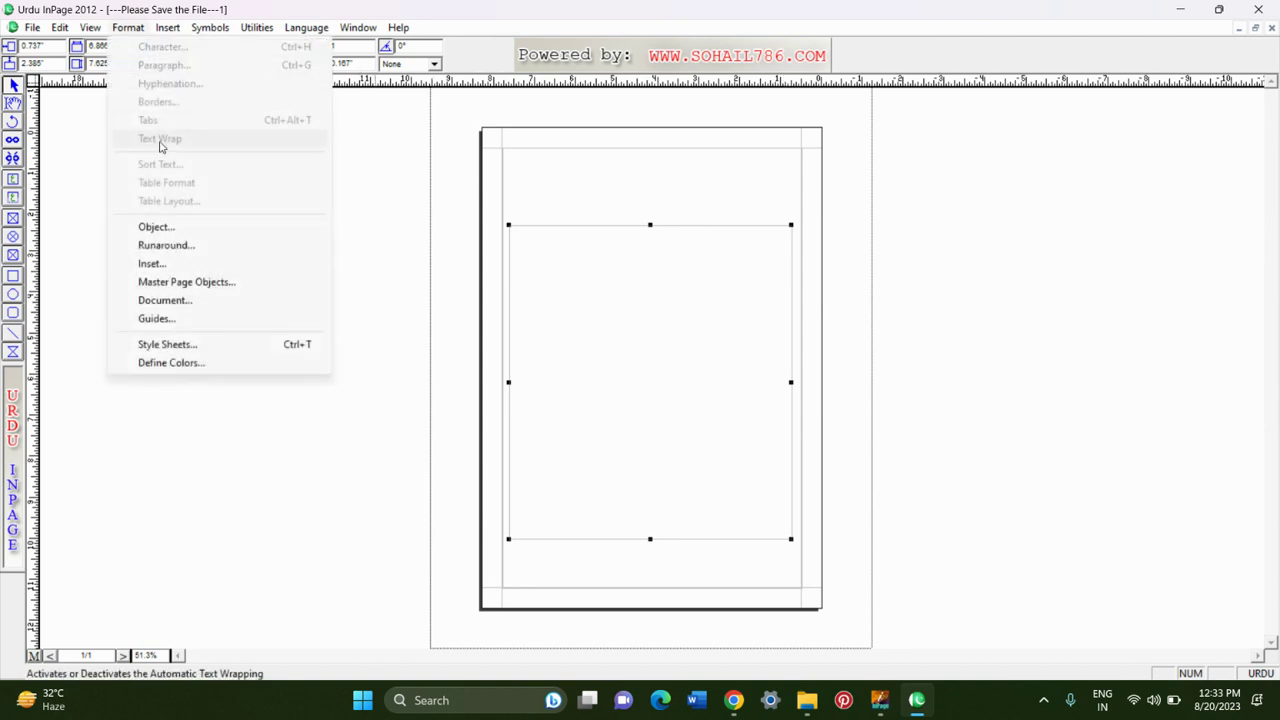
{"action": "left_click", "coordinate": [171, 225]}
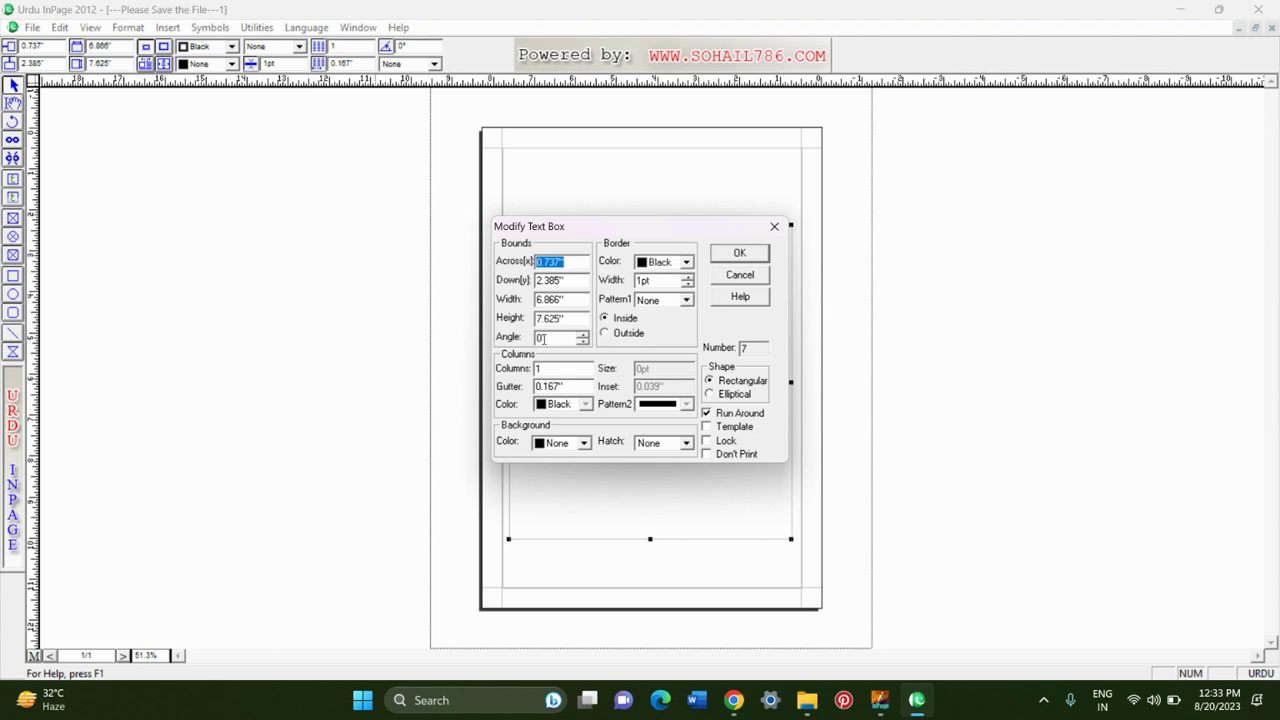
{"action": "left_click", "coordinate": [553, 336]}
{"action": "key", "text": "Return"}
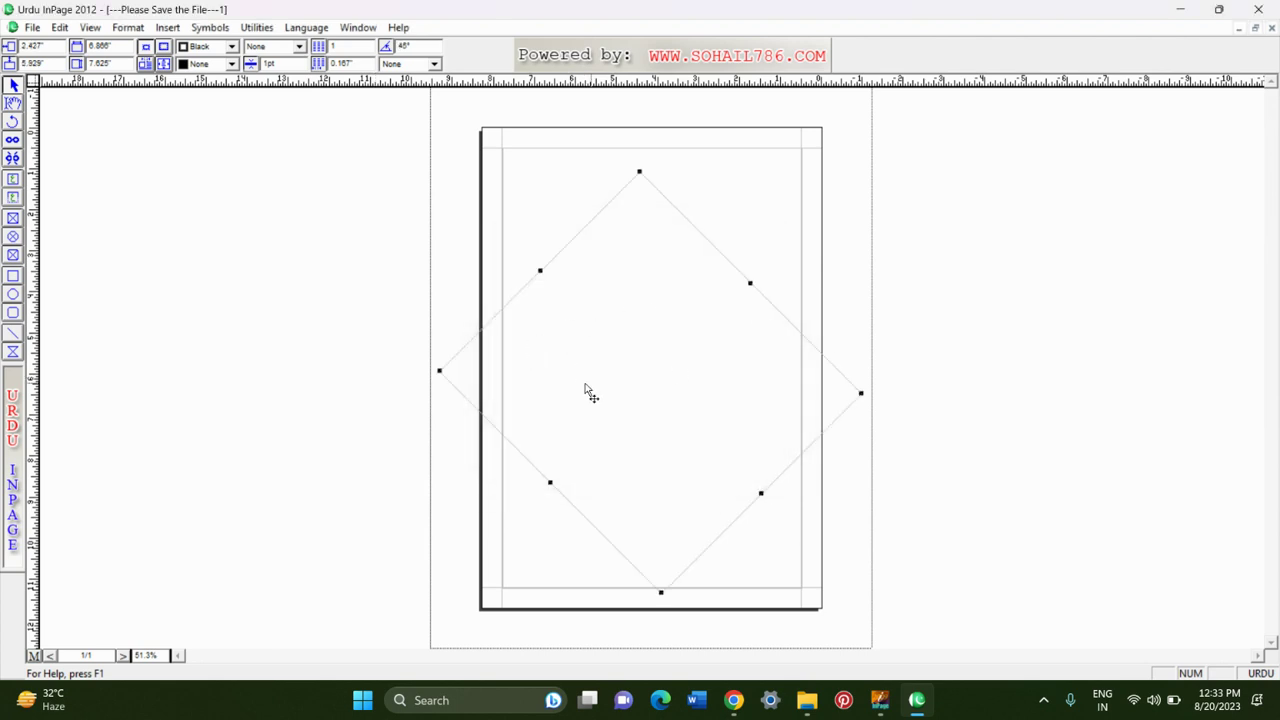
Set the text box's rotation angle back to 0°.
{"action": "left_click", "coordinate": [427, 47]}
{"action": "type", "text": "0"}
{"action": "key", "text": "Return"}
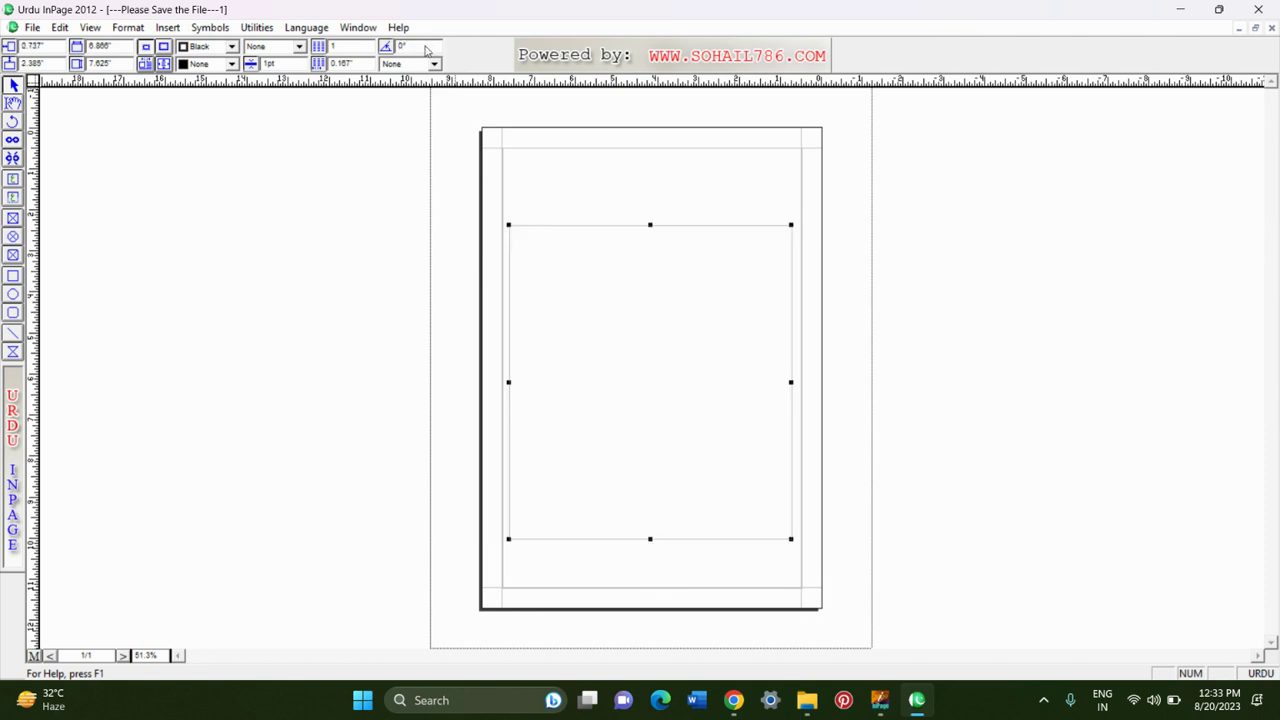
Try dividing the text box into 3 columns and return it to 1 column.
{"action": "left_click", "coordinate": [124, 30]}
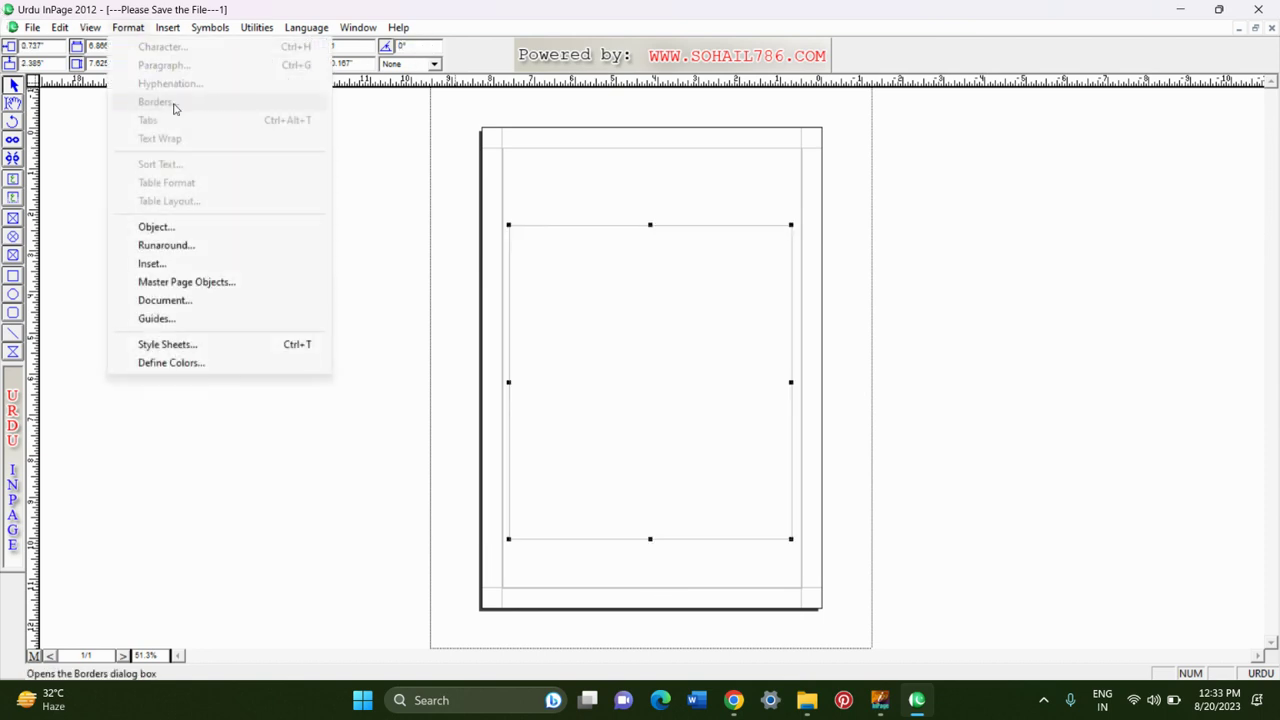
{"action": "left_click", "coordinate": [197, 227]}
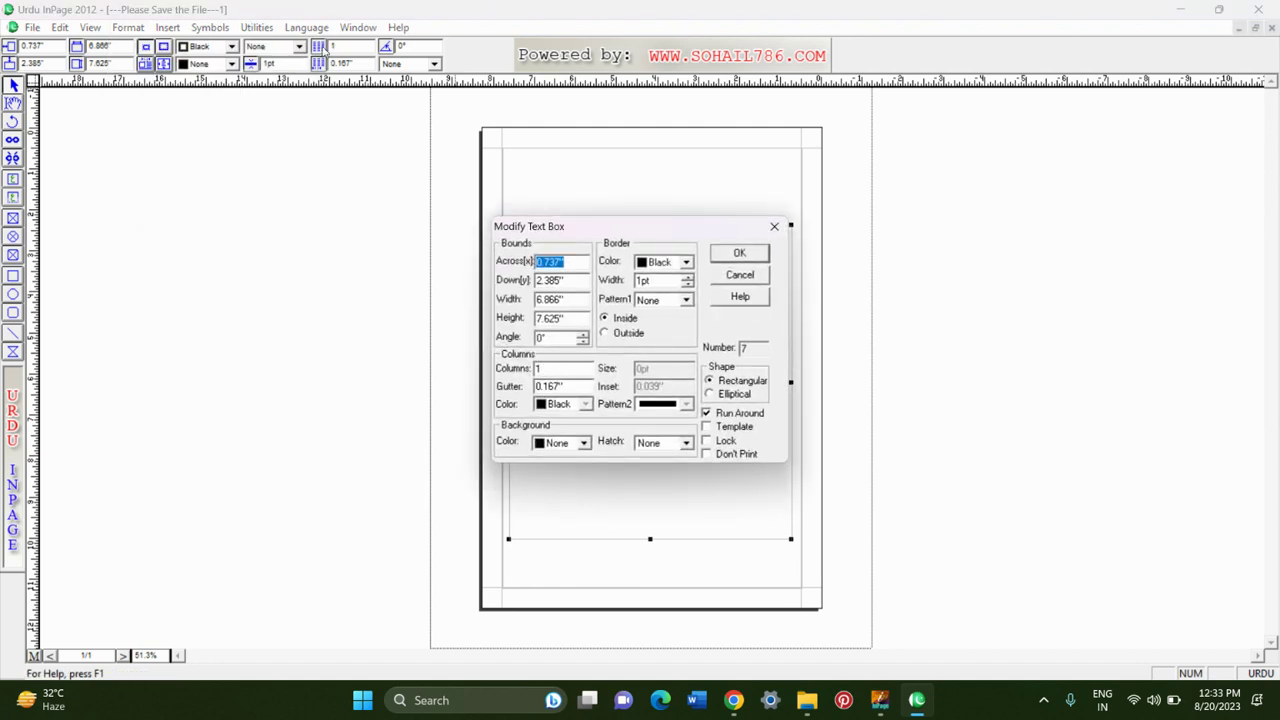
{"action": "double_click", "coordinate": [538, 368]}
{"action": "type", "text": "3"}
{"action": "key", "text": "Return"}
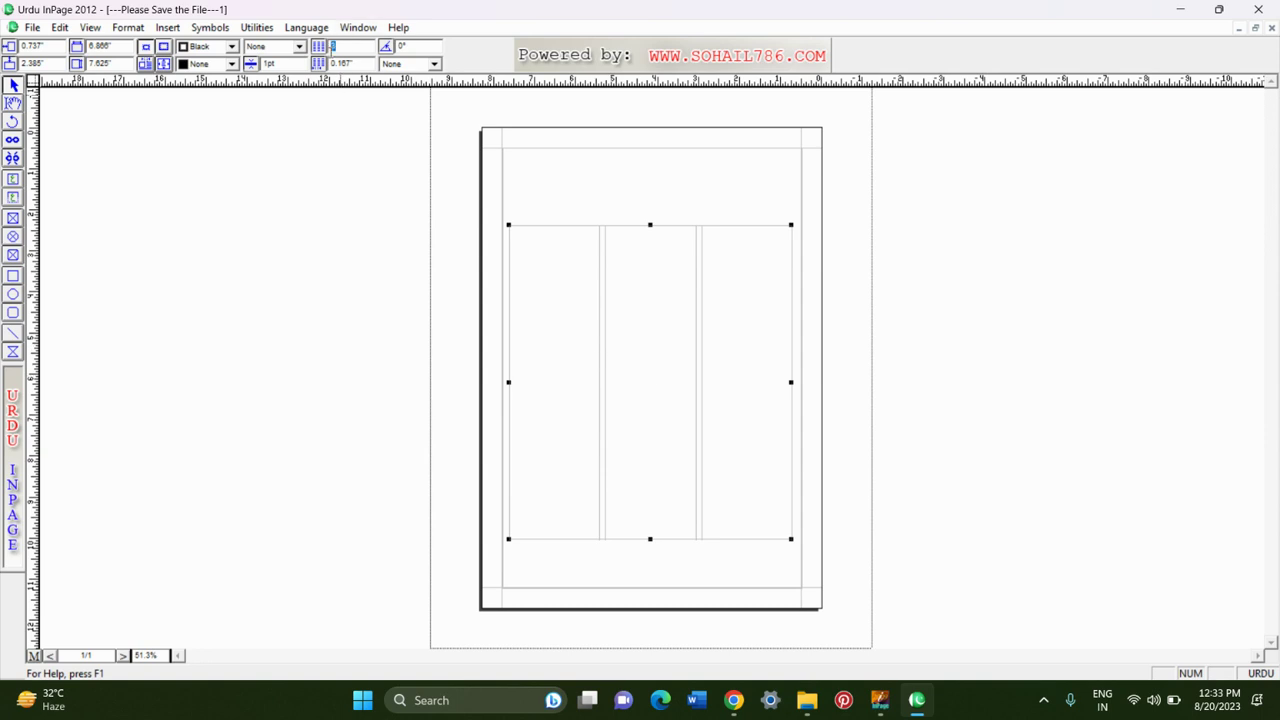
{"action": "type", "text": "1"}
{"action": "key", "text": "Return"}
Try a Black background colour on the text box and restore the background to None.
{"action": "left_click", "coordinate": [112, 27]}
{"action": "left_click", "coordinate": [198, 227]}
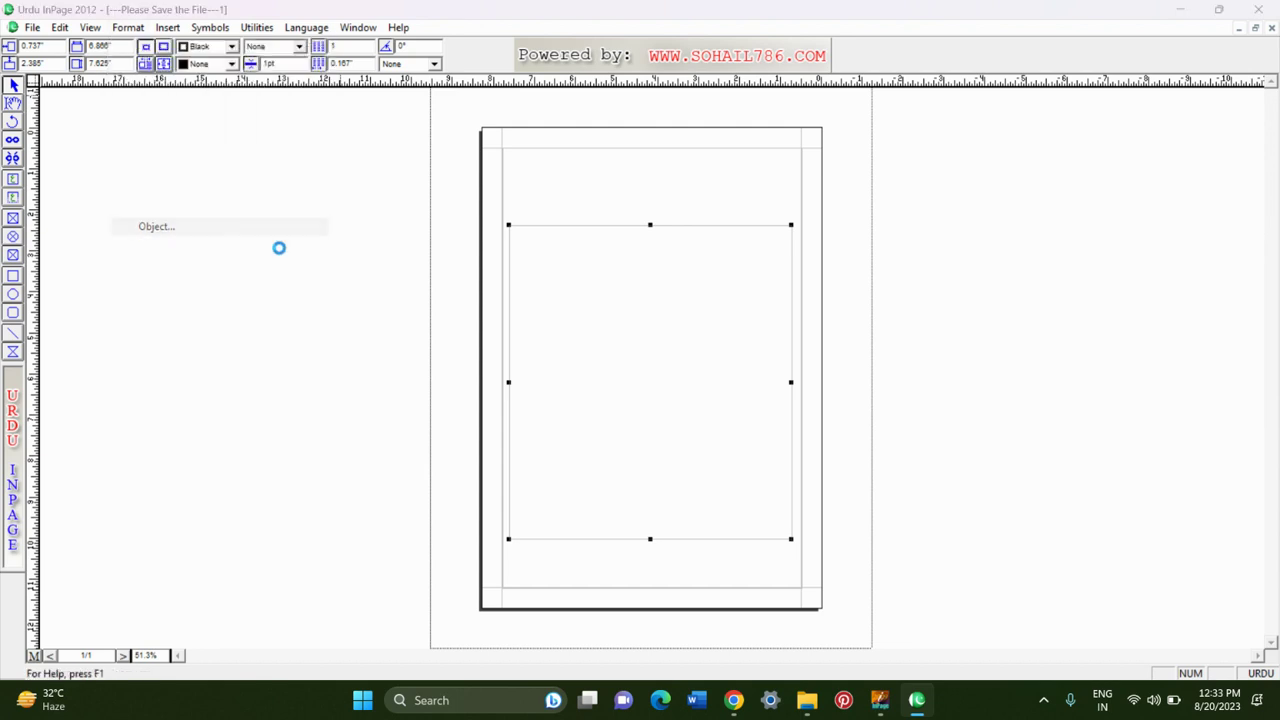
{"action": "left_click_drag", "start_coordinate": [548, 222], "coordinate": [555, 191]}
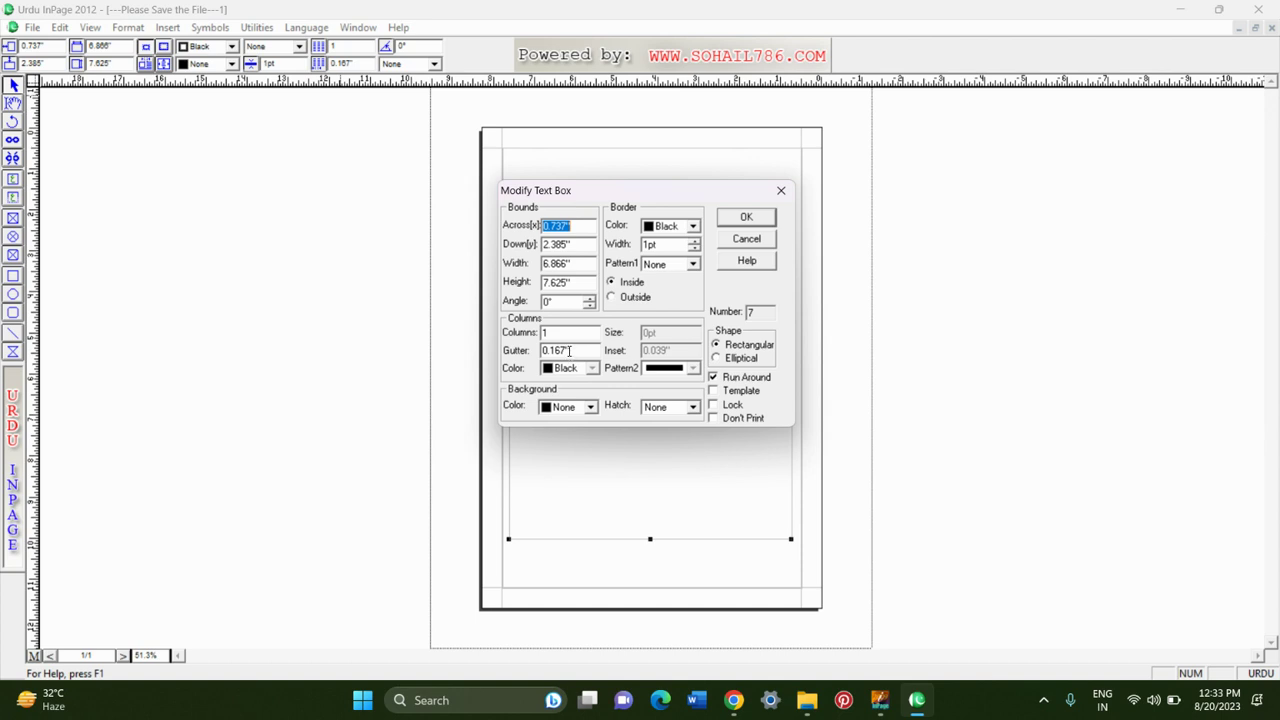
{"action": "left_click", "coordinate": [551, 411]}
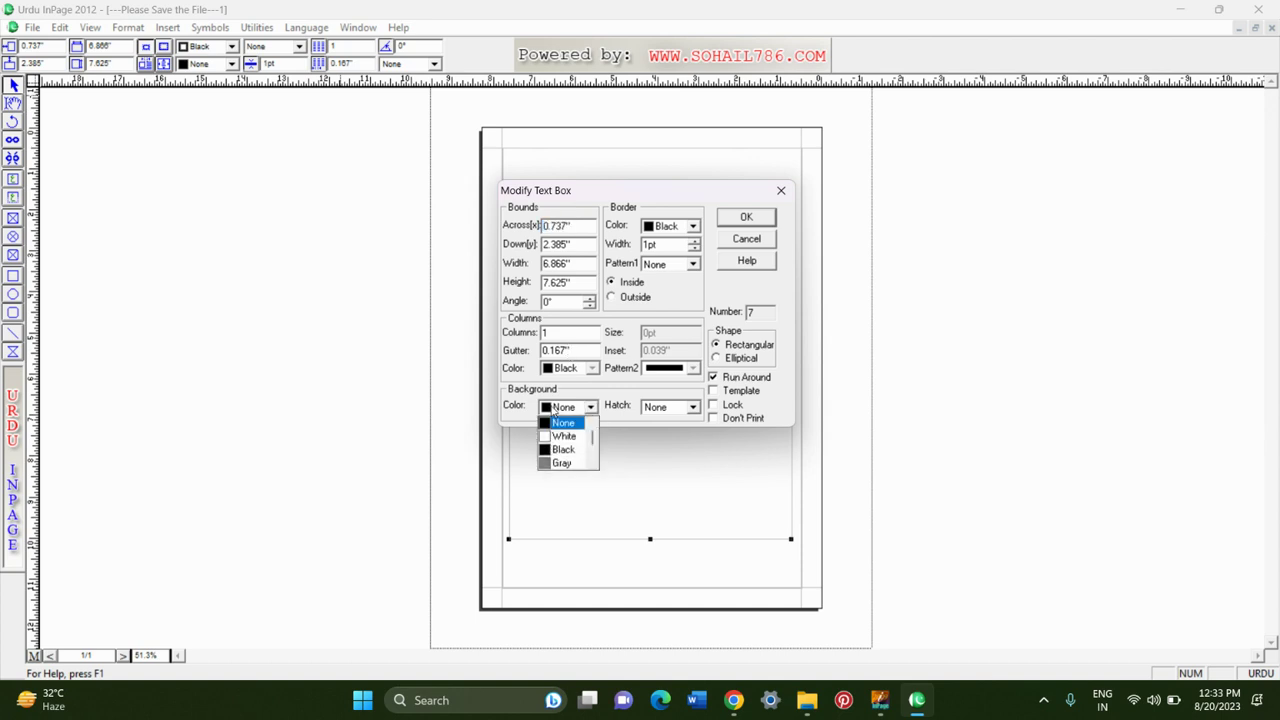
{"action": "left_click", "coordinate": [546, 455]}
{"action": "left_click", "coordinate": [758, 222]}
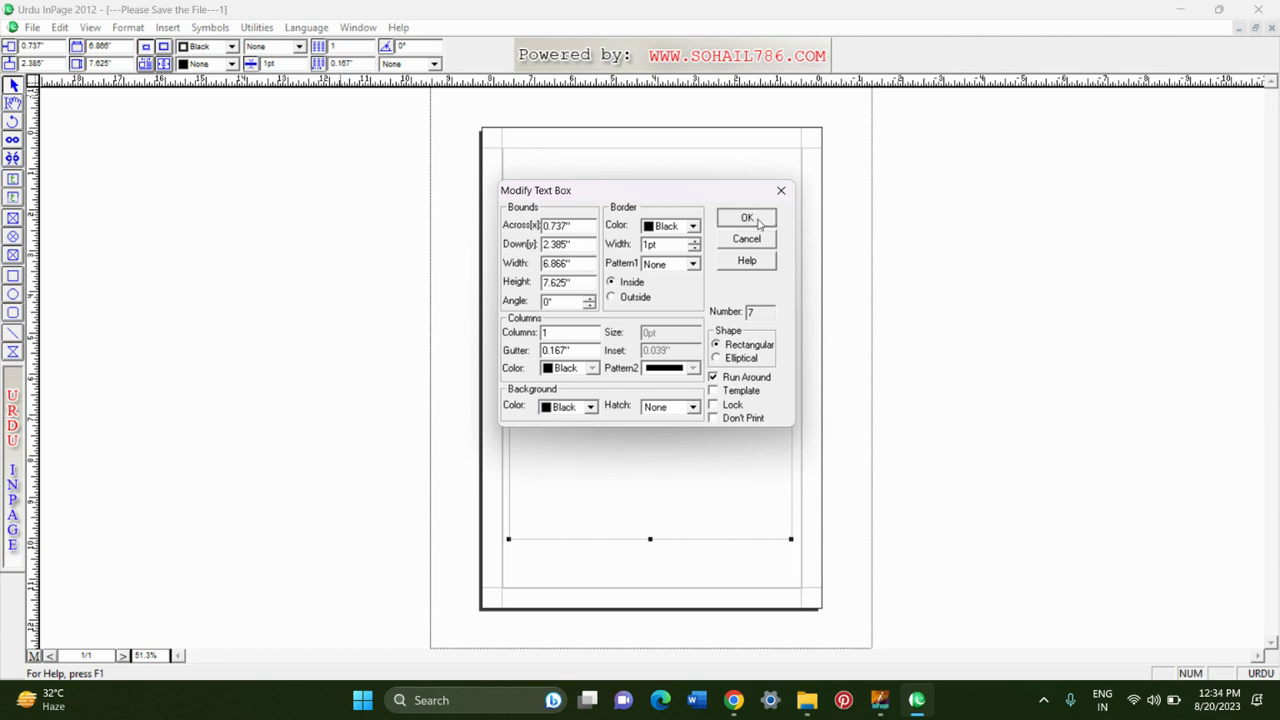
{"action": "left_click", "coordinate": [215, 63]}
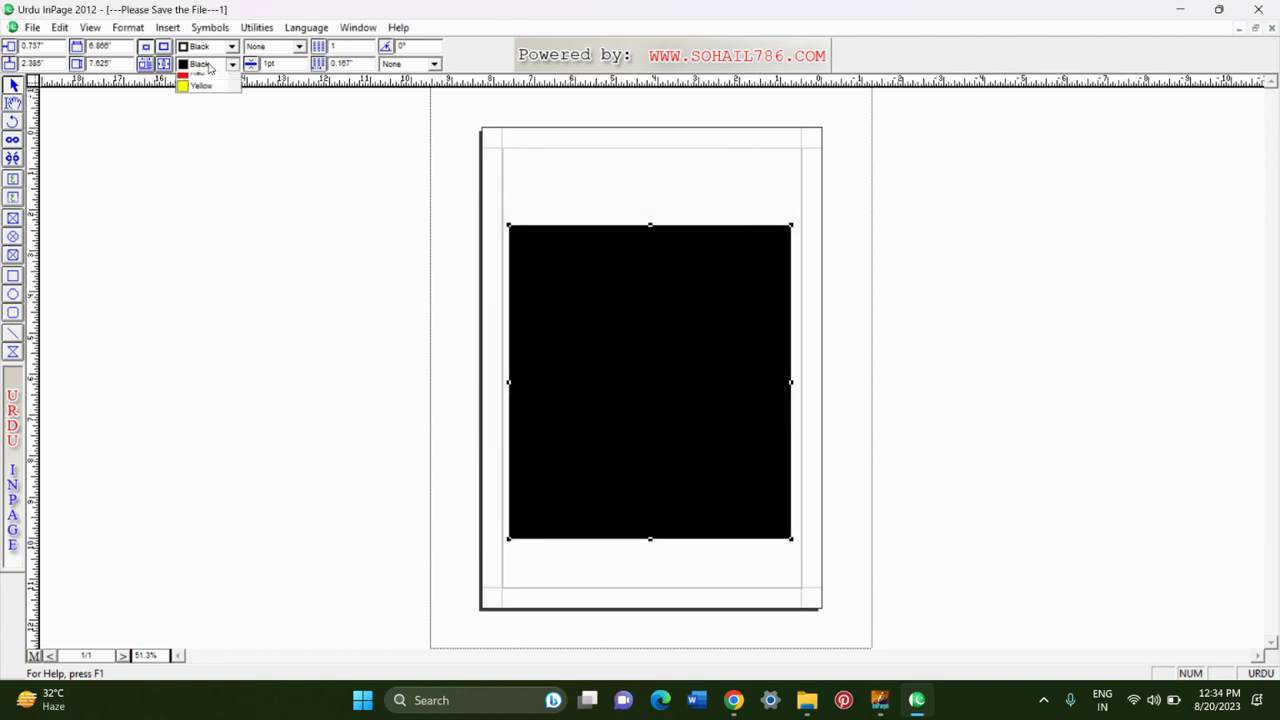
{"action": "left_click", "coordinate": [201, 78]}
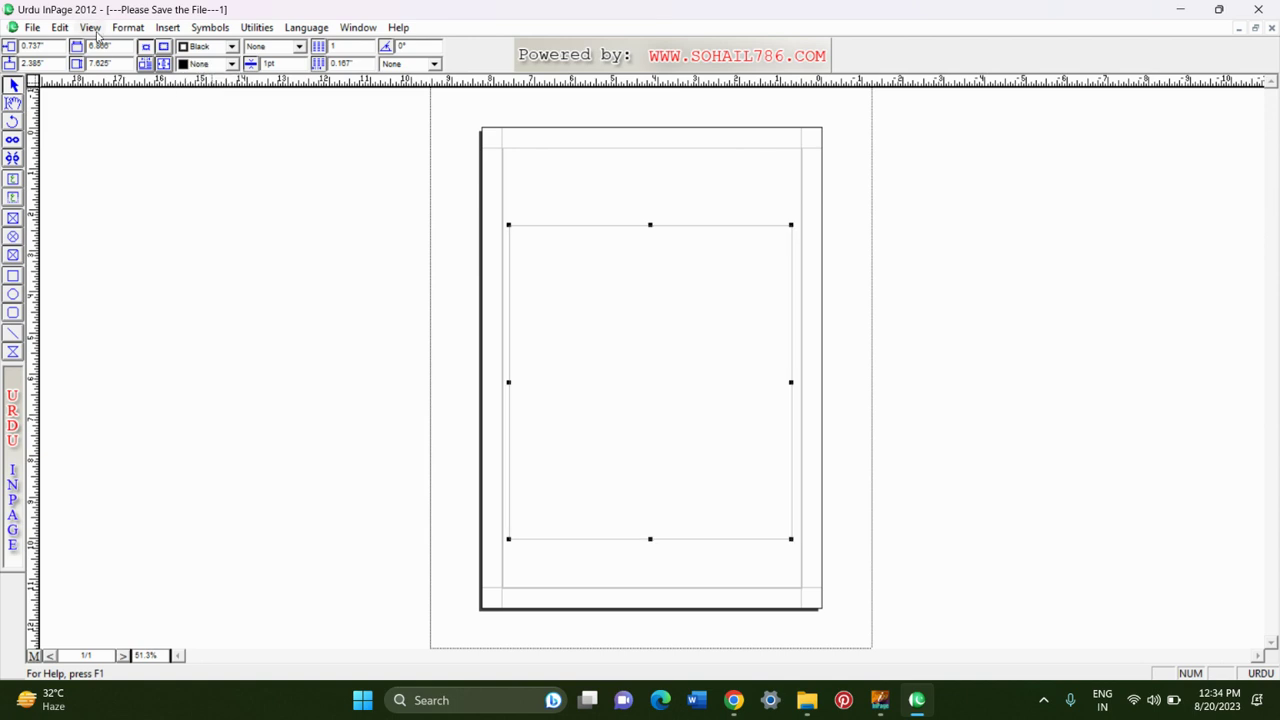
Examine the text box's border colour, width and pattern options in its object settings.
{"action": "left_click", "coordinate": [128, 27]}
{"action": "left_click", "coordinate": [180, 229]}
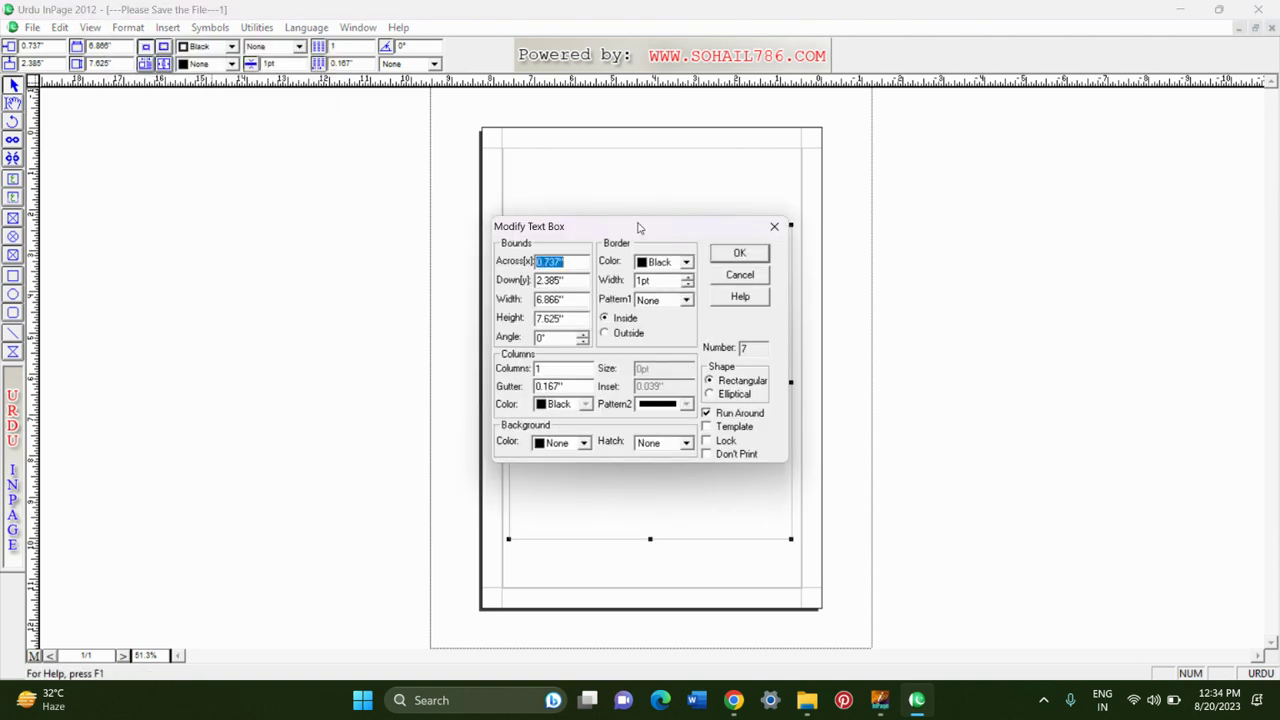
{"action": "left_click_drag", "start_coordinate": [638, 228], "coordinate": [642, 215]}
{"action": "left_click", "coordinate": [662, 250]}
{"action": "left_click", "coordinate": [661, 264]}
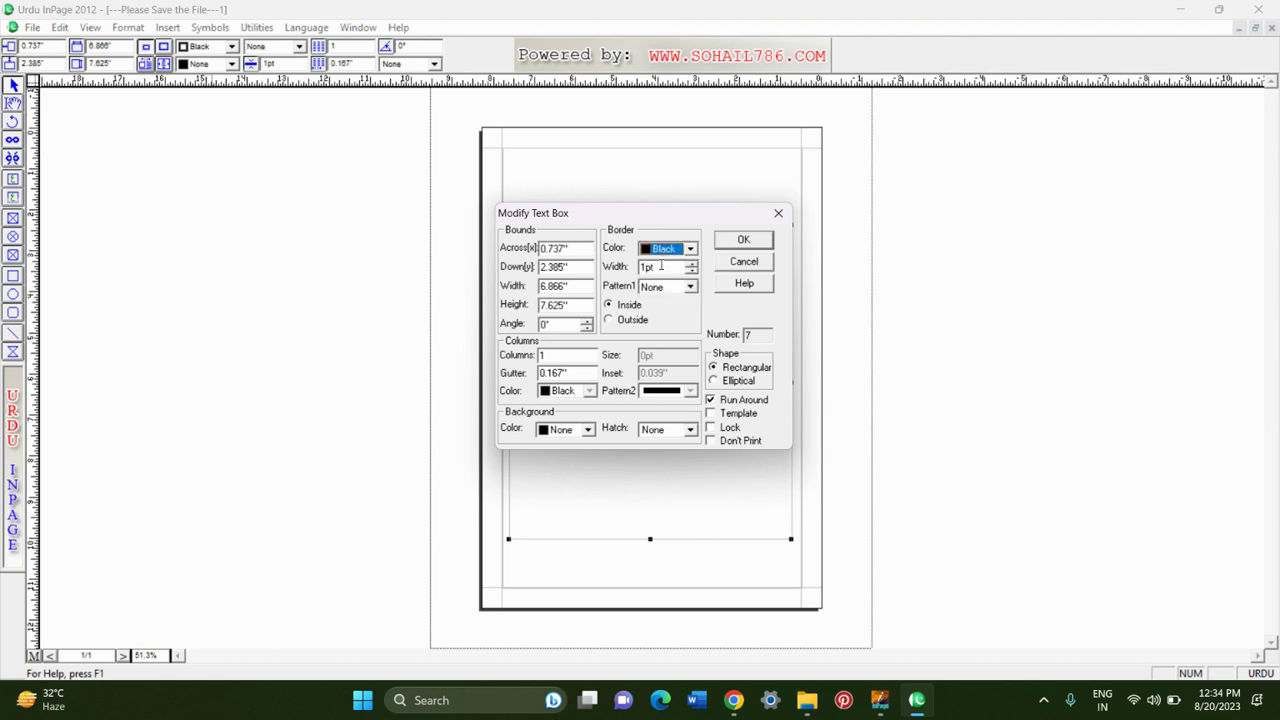
{"action": "left_click", "coordinate": [662, 284]}
{"action": "left_click", "coordinate": [664, 296]}
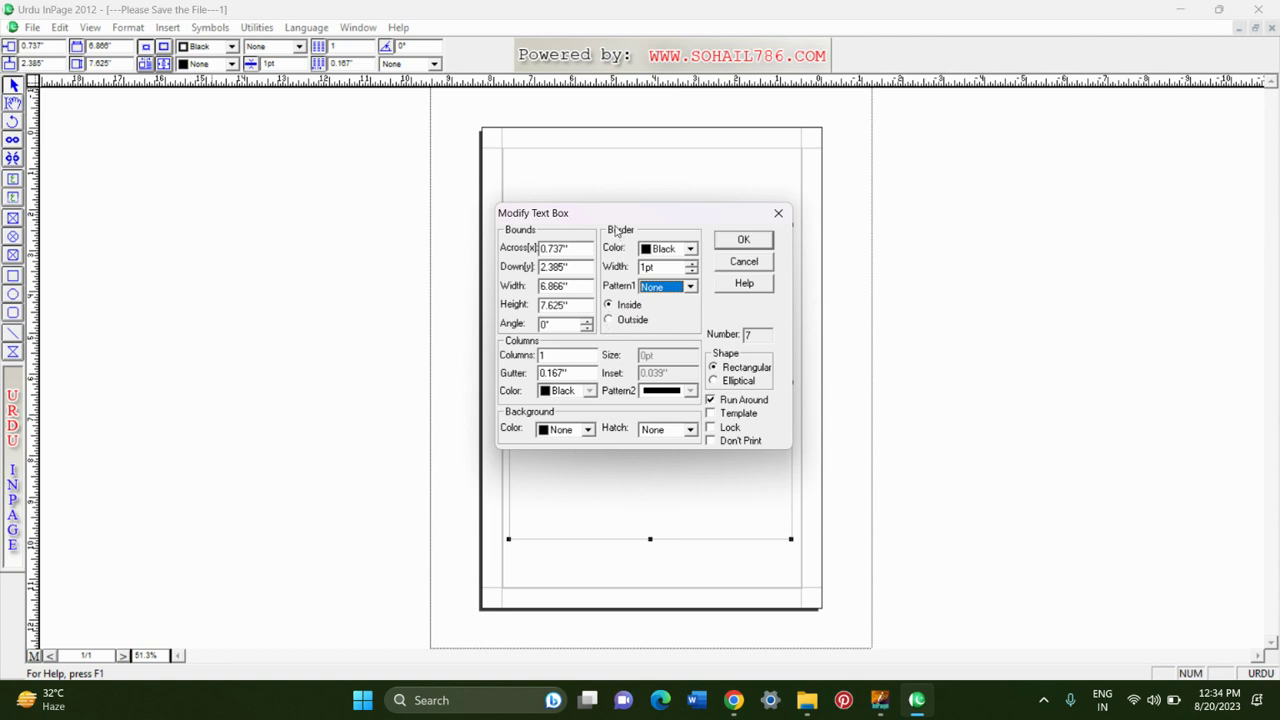
{"action": "left_click_drag", "start_coordinate": [612, 210], "coordinate": [614, 187]}
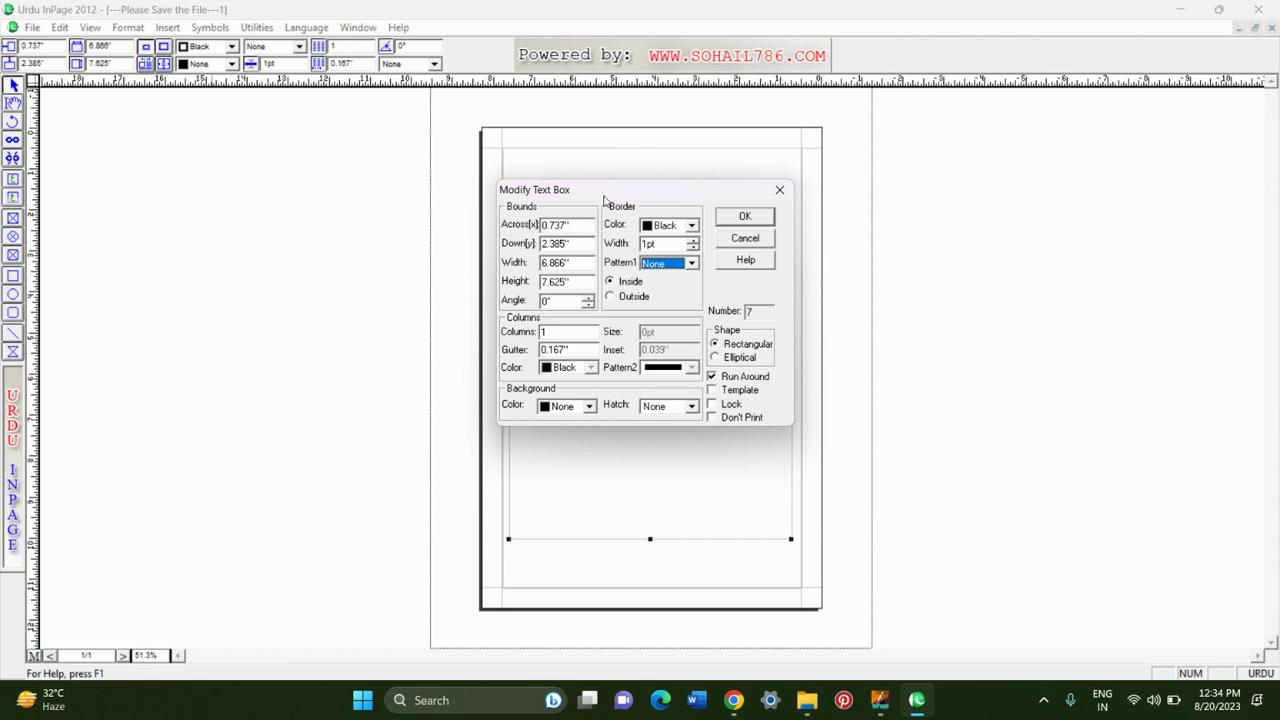
{"action": "left_click_drag", "start_coordinate": [604, 200], "coordinate": [604, 176]}
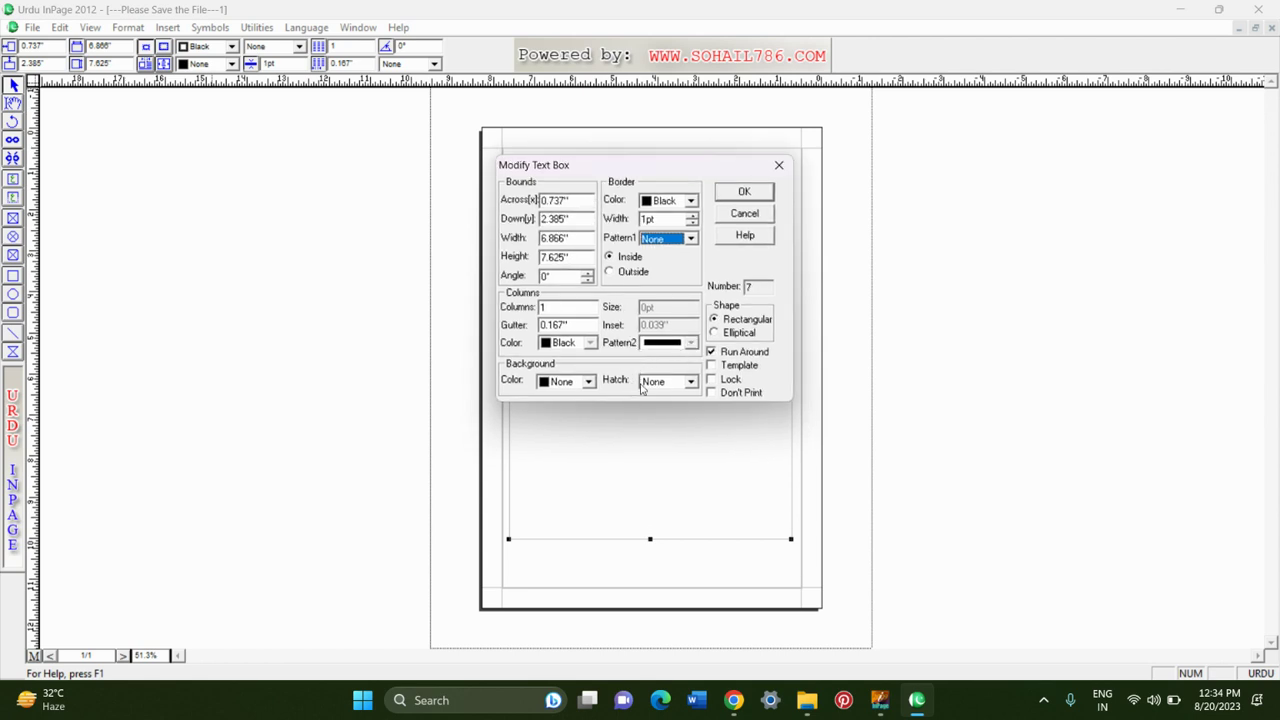
Apply the diagonal crosshatch pattern to the text box's background.
{"action": "left_click", "coordinate": [690, 382]}
{"action": "scroll", "coordinate": [662, 410], "scroll_direction": "down", "scroll_amount": 3}
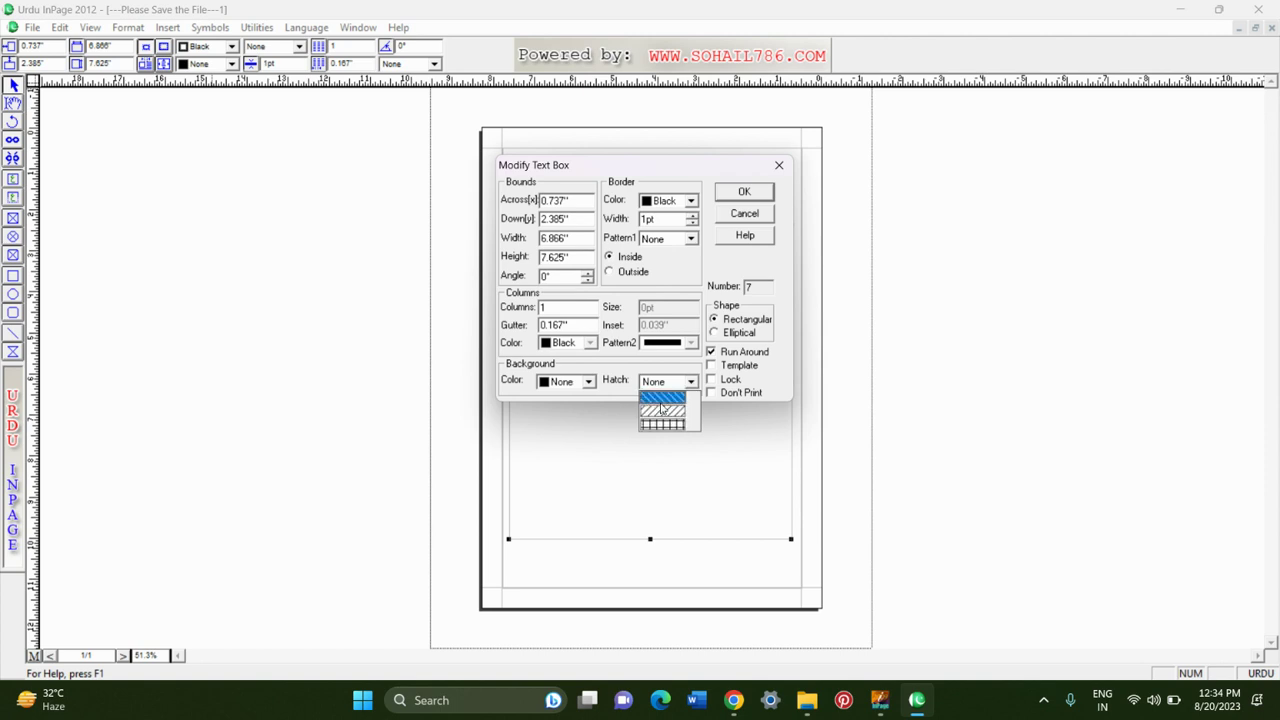
{"action": "scroll", "coordinate": [662, 408], "scroll_direction": "down", "scroll_amount": 6}
{"action": "scroll", "coordinate": [662, 408], "scroll_direction": "down", "scroll_amount": 3}
{"action": "left_click", "coordinate": [662, 424]}
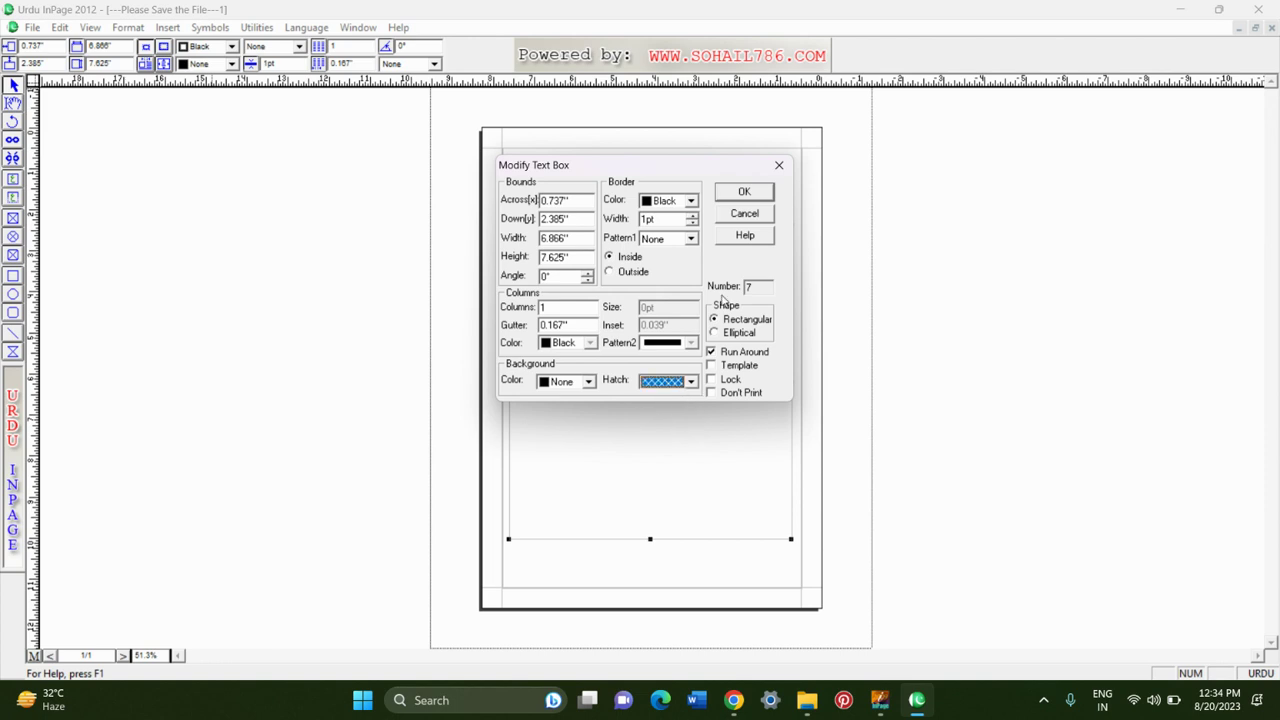
{"action": "left_click", "coordinate": [743, 193]}
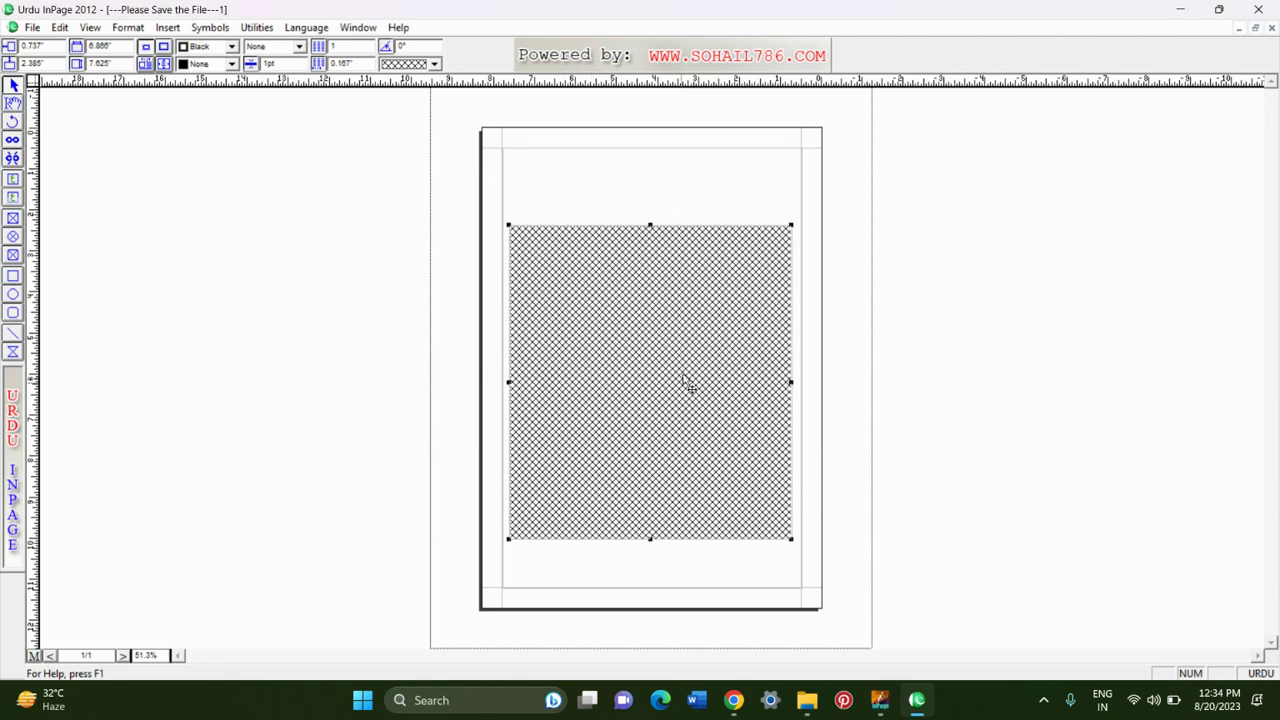
Set the text box's background hatch to None and change its shape to Elliptical.
{"action": "left_click", "coordinate": [116, 28]}
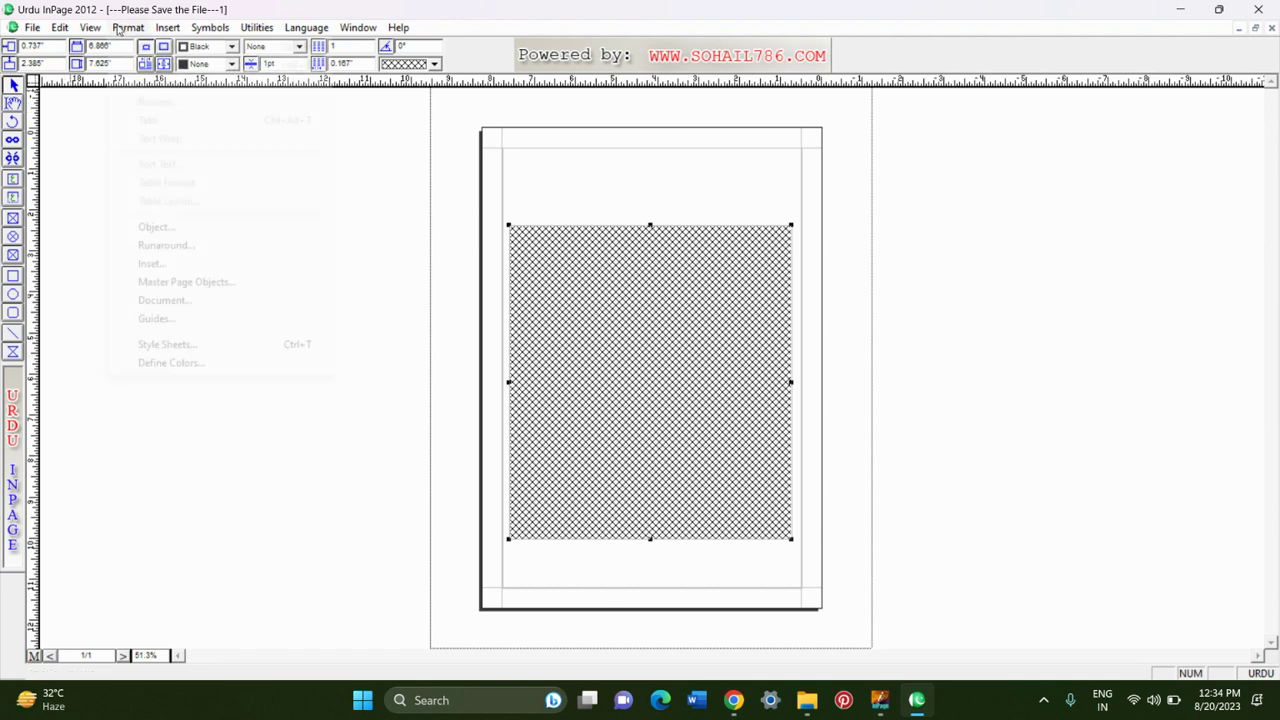
{"action": "left_click", "coordinate": [186, 229]}
{"action": "left_click", "coordinate": [665, 442]}
{"action": "scroll", "coordinate": [665, 460], "scroll_direction": "up", "scroll_amount": 3}
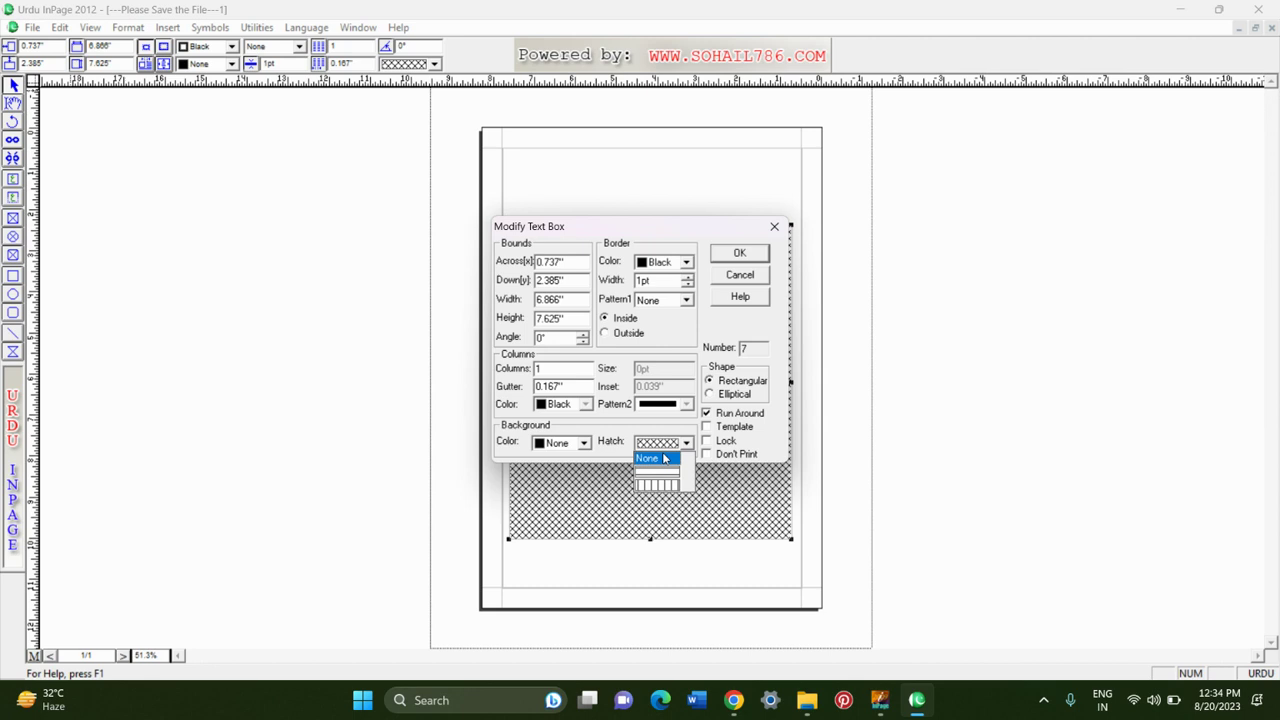
{"action": "left_click", "coordinate": [662, 456]}
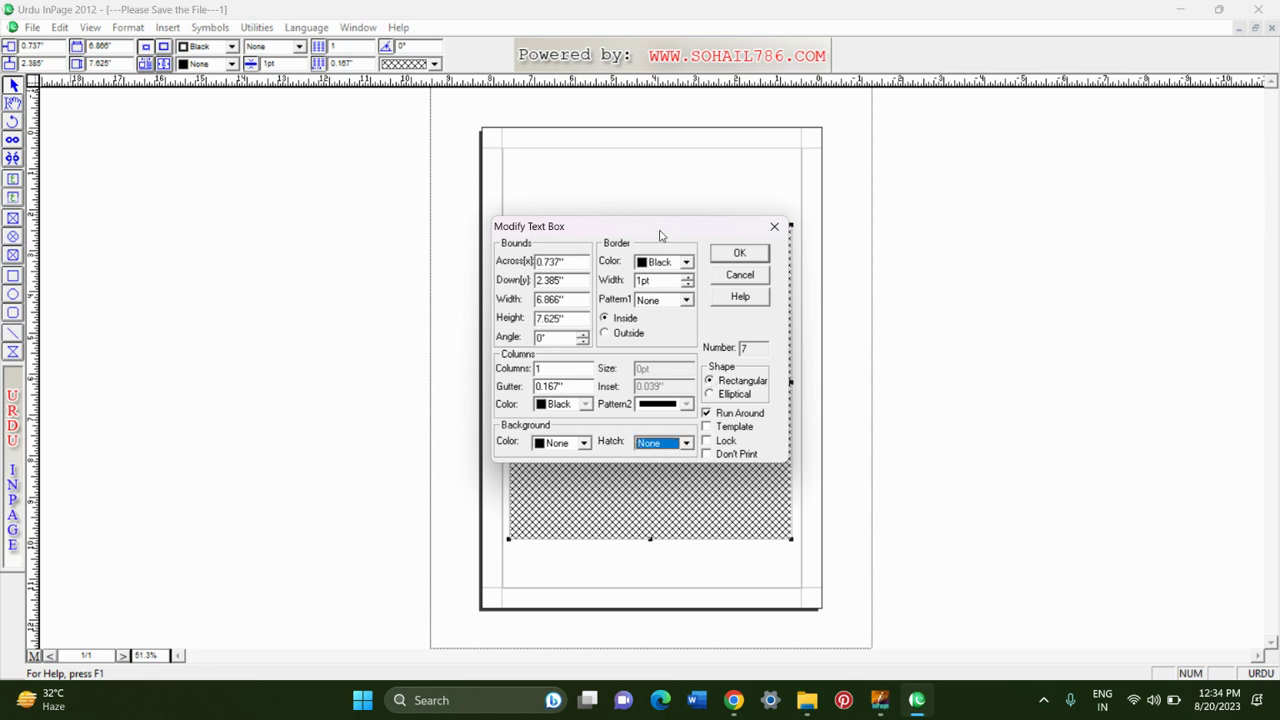
{"action": "left_click_drag", "start_coordinate": [660, 233], "coordinate": [665, 190]}
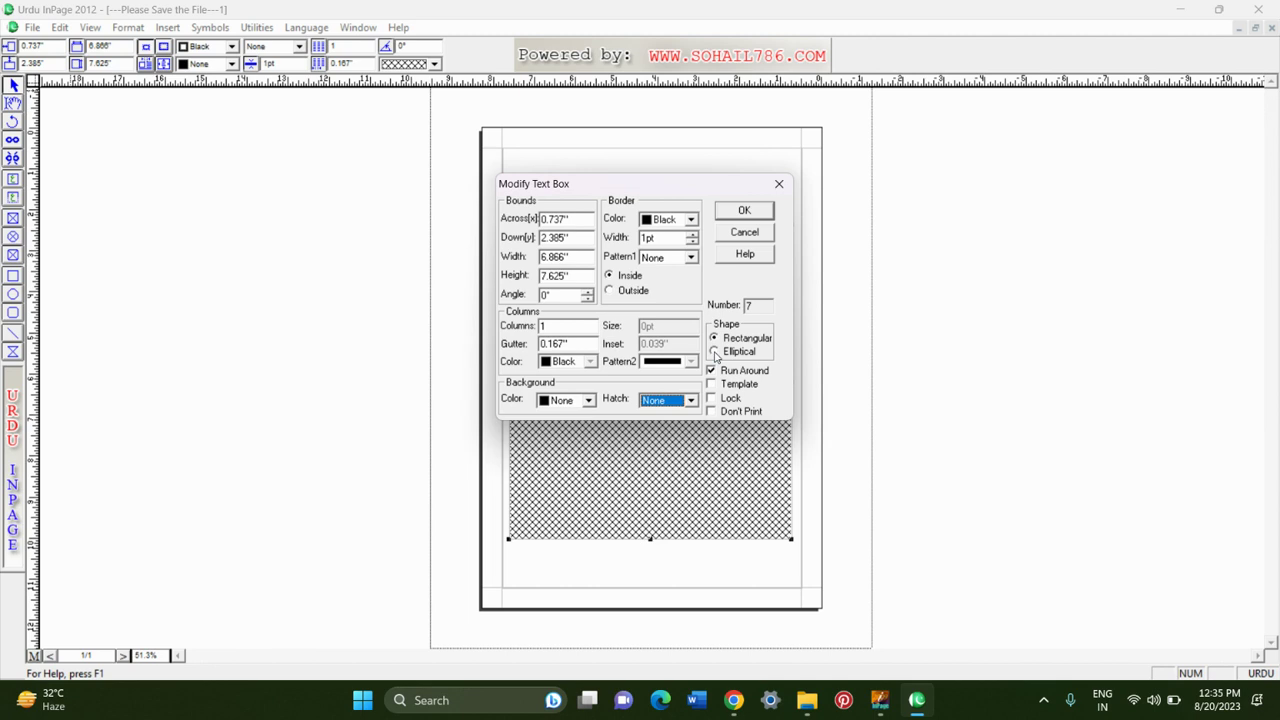
{"action": "left_click_drag", "start_coordinate": [627, 194], "coordinate": [633, 181]}
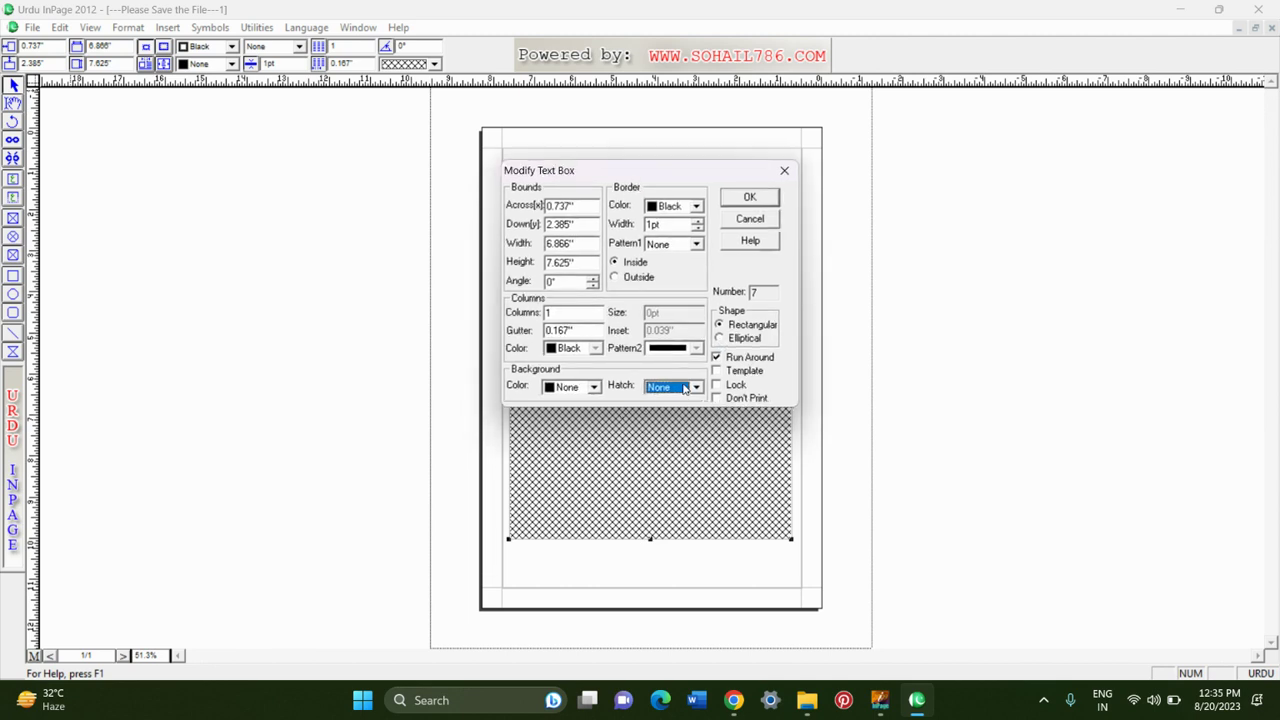
{"action": "left_click", "coordinate": [717, 358]}
{"action": "left_click", "coordinate": [750, 198]}
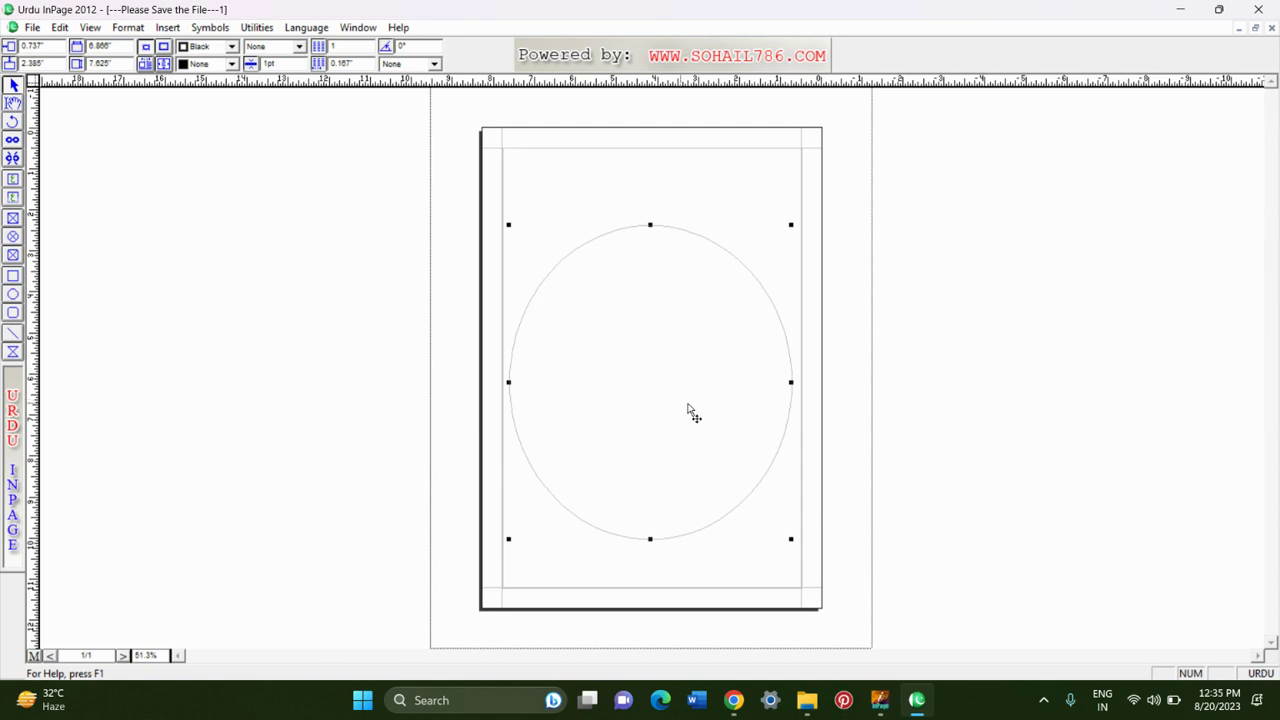
Start text entry inside the elliptical text box, clear any trial characters and switch the Windows input language away from English.
{"action": "left_click", "coordinate": [13, 101]}
{"action": "left_click", "coordinate": [621, 249]}
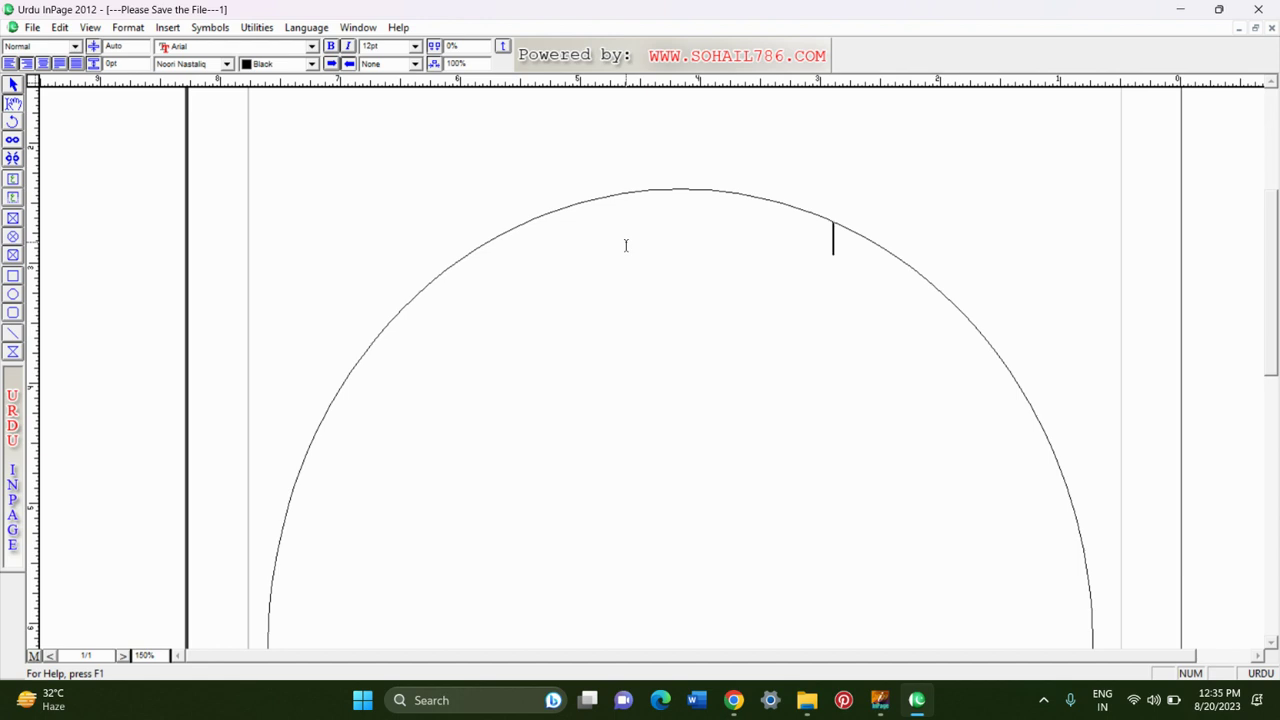
{"action": "type", "text": "غزل"}
{"action": "key", "text": "BackSpace"}
{"action": "key", "text": "BackSpace"}
{"action": "key", "text": "BackSpace"}
{"action": "key", "text": "super+space"}
{"action": "key", "text": "super+space"}
{"action": "key", "text": "super+space"}
{"action": "key", "text": "super+space"}
{"action": "key", "text": "super+space"}
Change the Urdu keyboard layout from Monotype in the keyboard preferences.
{"action": "left_click", "coordinate": [60, 27]}
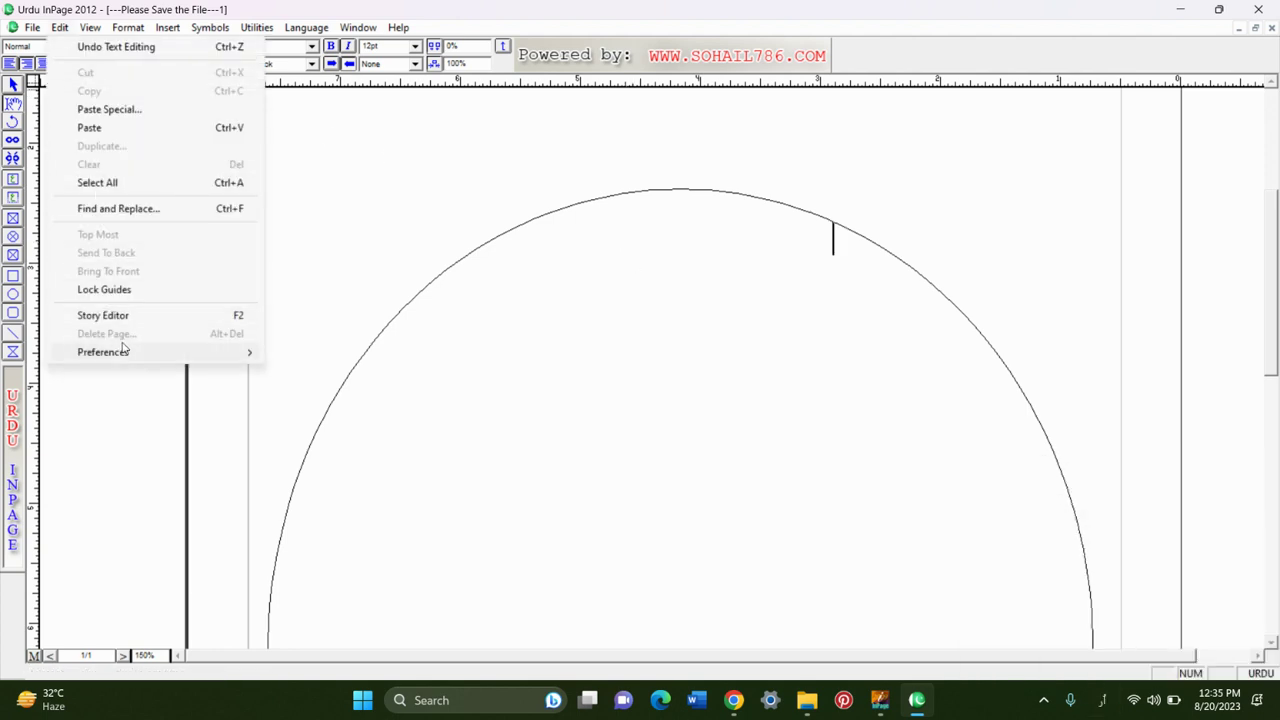
{"action": "mouse_move", "coordinate": [123, 352]}
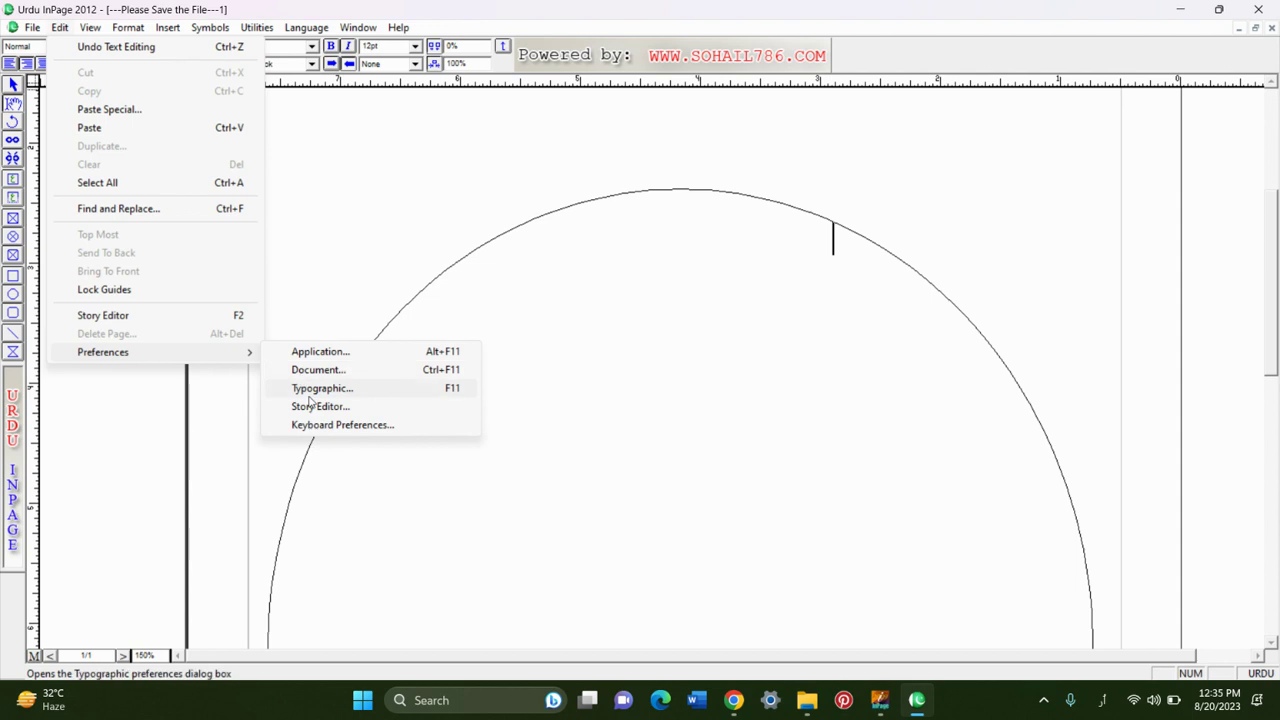
{"action": "left_click", "coordinate": [318, 426]}
{"action": "left_click", "coordinate": [630, 330]}
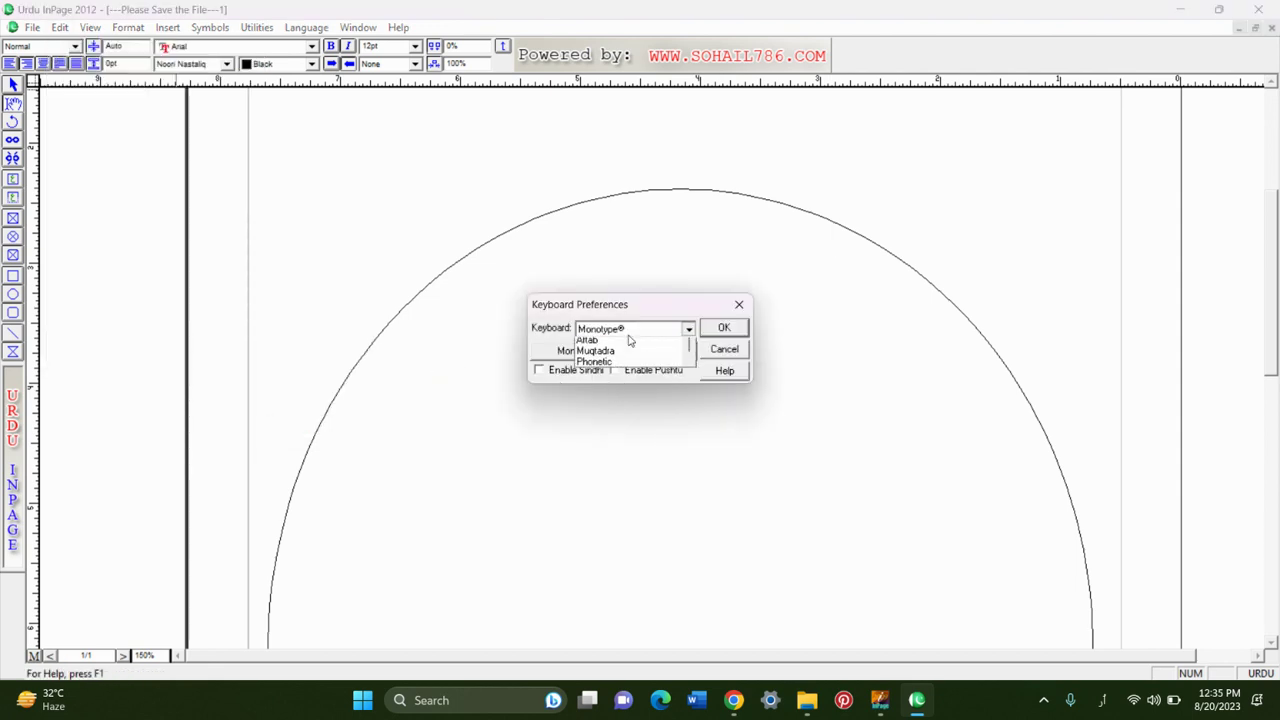
{"action": "left_click", "coordinate": [622, 355]}
{"action": "left_click", "coordinate": [720, 330]}
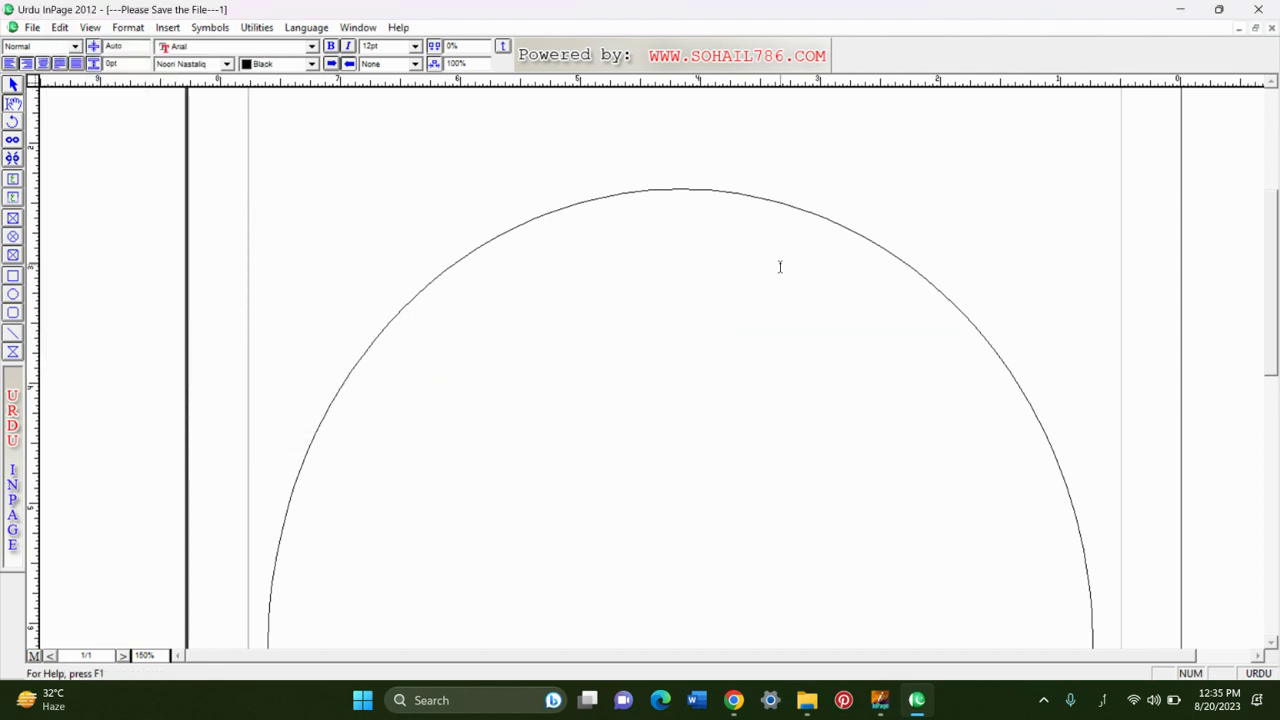
Enter "جنگ آزادی میں علماء کا کردار۔" in the elliptical text box and set its font size to 17 pt.
{"action": "type", "text": "جنگ آزادی میں علماء کا کردار۔"}
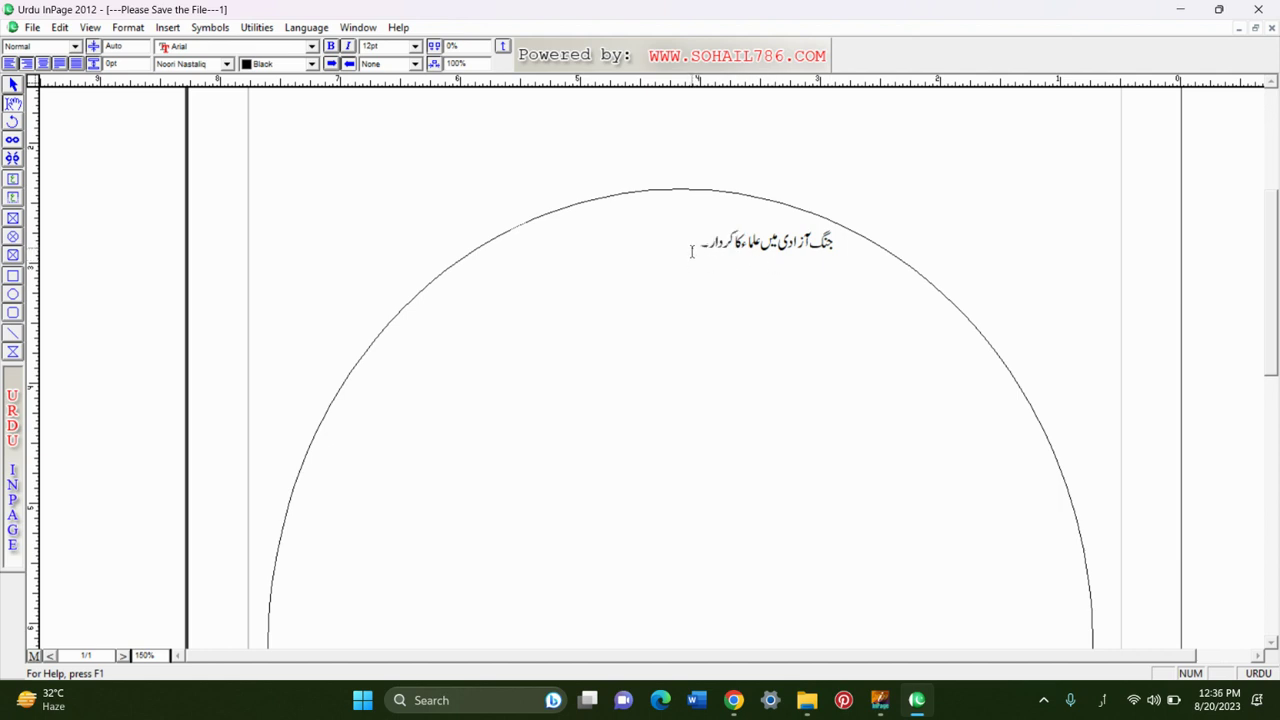
{"action": "left_click_drag", "start_coordinate": [691, 253], "coordinate": [855, 246]}
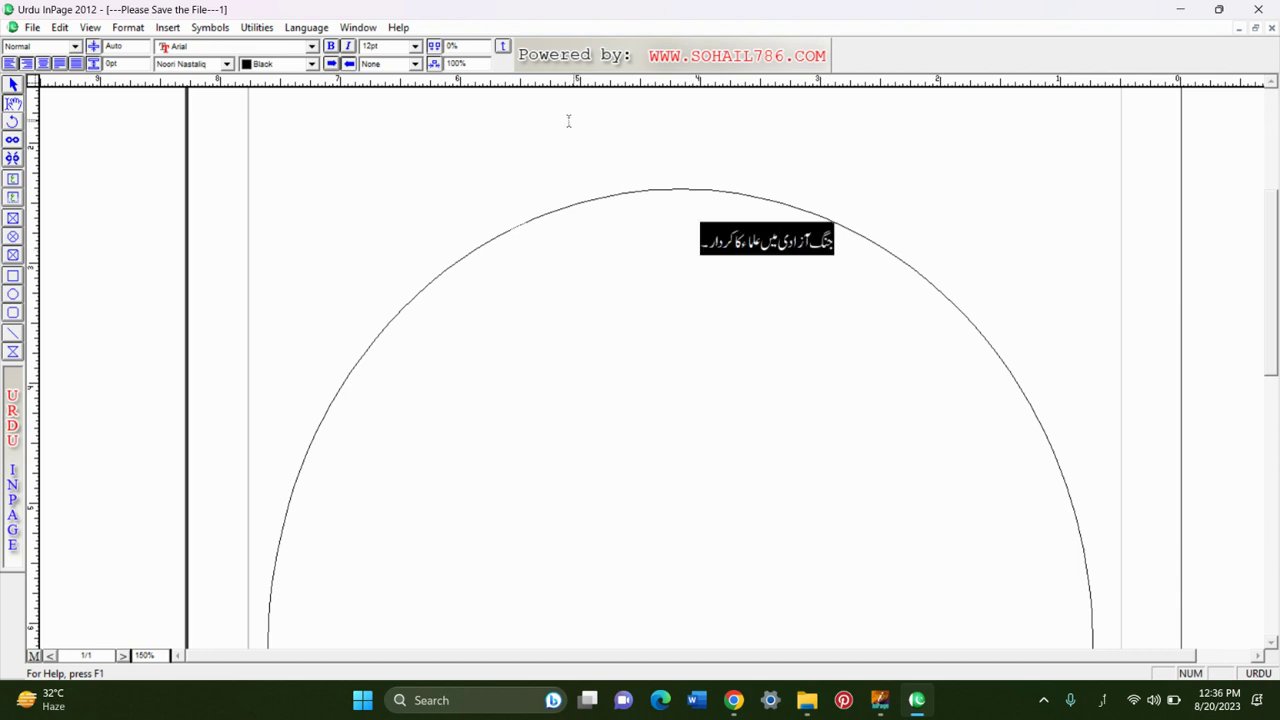
{"action": "left_click", "coordinate": [391, 47]}
{"action": "type", "text": "17"}
{"action": "key", "text": "Return"}
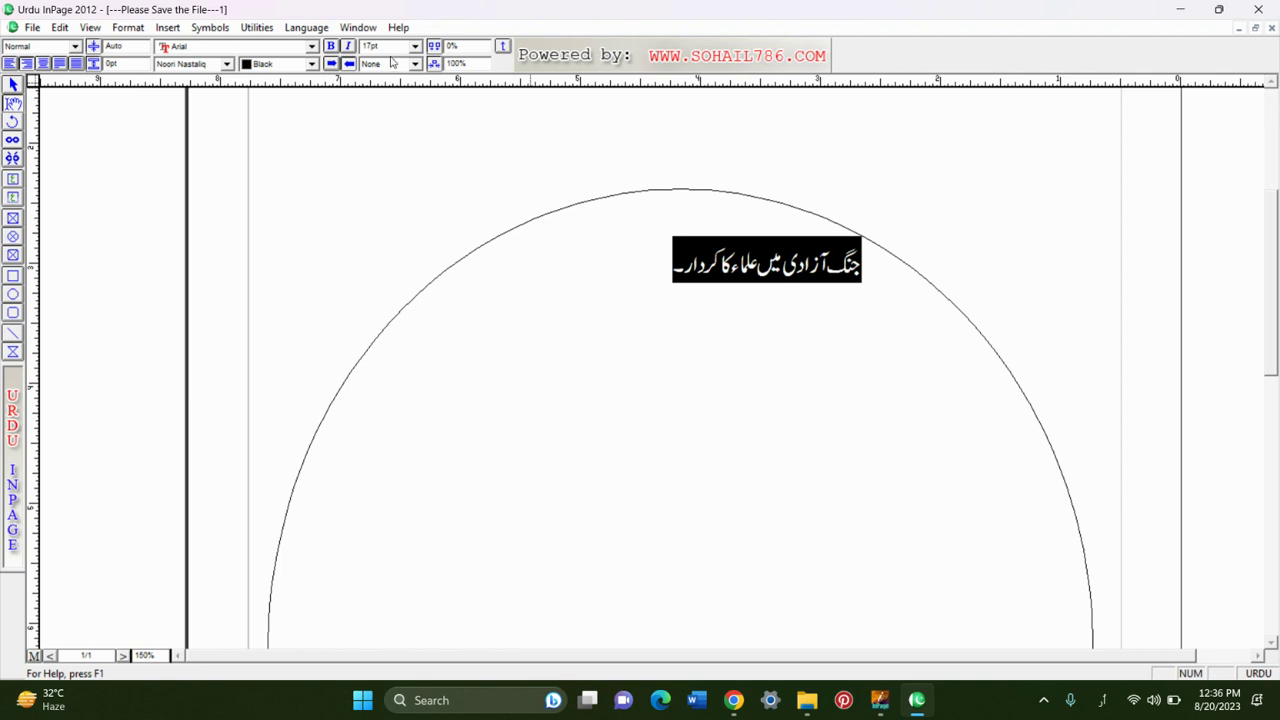
Set the line spacing of the Urdu sentence to 25 pt.
{"action": "left_click_drag", "start_coordinate": [126, 47], "coordinate": [104, 47]}
{"action": "type", "text": "25"}
{"action": "key", "text": "Return"}
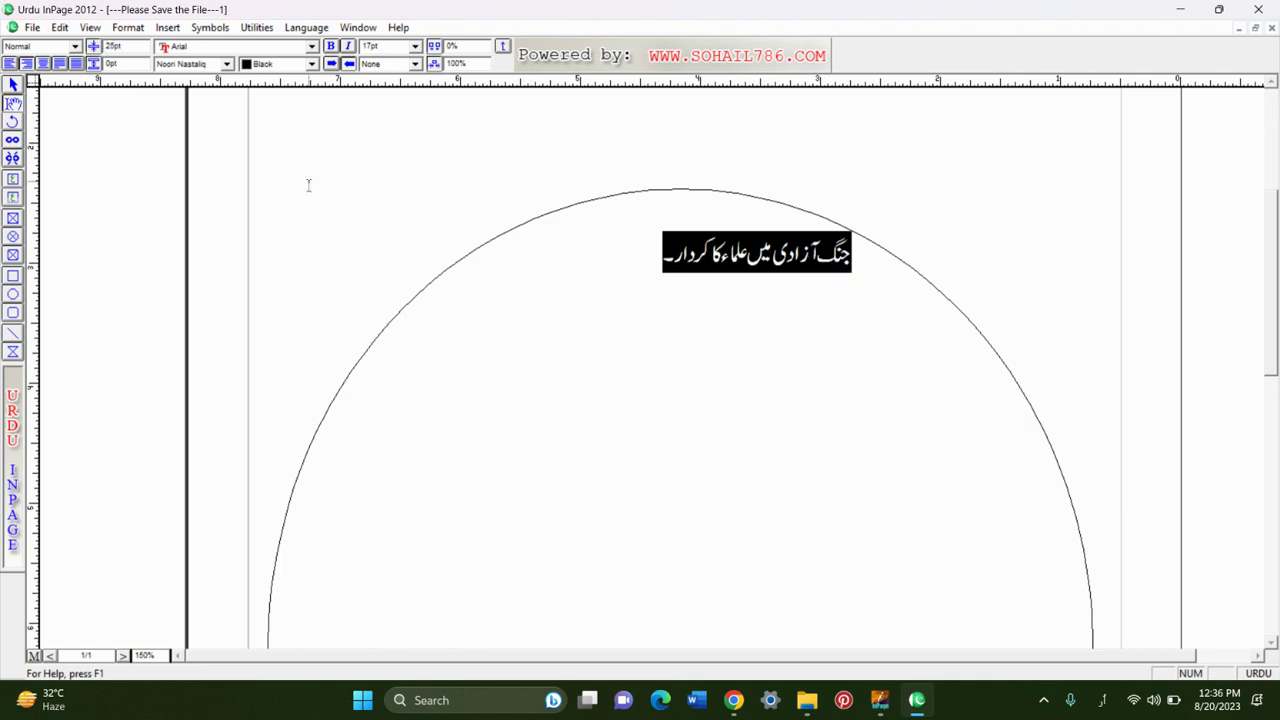
Fill the elliptical text box by pasting the sentence "جنگ آزادی میں علماء کا کردار۔" repeatedly until its lines reach the bottom of the ellipse.
{"action": "left_click", "coordinate": [606, 256]}
{"action": "key", "text": "ctrl+v"}
{"action": "key", "text": "ctrl+v"}
{"action": "key", "text": "ctrl+v"}
{"action": "key", "text": "ctrl+v"}
{"action": "key", "text": "ctrl+v"}
{"action": "key", "text": "ctrl+v"}
{"action": "key", "text": "ctrl+v"}
{"action": "key", "text": "ctrl+v"}
{"action": "key", "text": "ctrl+v"}
{"action": "key", "text": "ctrl+v"}
{"action": "key", "text": "ctrl+v"}
{"action": "key", "text": "ctrl+v"}
{"action": "key", "text": "ctrl+v"}
{"action": "key", "text": "ctrl+v"}
{"action": "key", "text": "ctrl+v"}
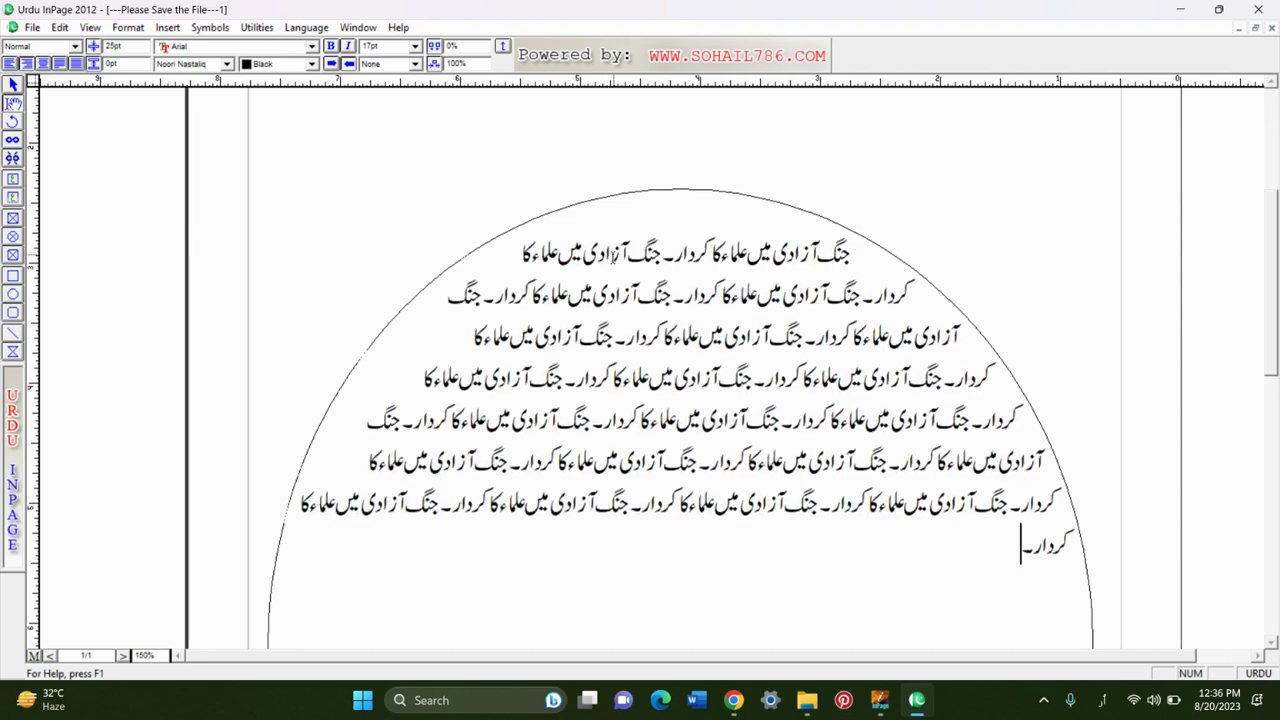
{"action": "key", "text": "ctrl+v"}
{"action": "key", "text": "ctrl+v"}
{"action": "key", "text": "ctrl+v"}
{"action": "key", "text": "ctrl+v"}
{"action": "key", "text": "ctrl+v"}
{"action": "key", "text": "ctrl+v"}
{"action": "key", "text": "ctrl+v"}
{"action": "key", "text": "ctrl+v"}
{"action": "key", "text": "ctrl+v"}
{"action": "key", "text": "ctrl+v"}
{"action": "key", "text": "ctrl+v"}
{"action": "key", "text": "ctrl+v"}
{"action": "key", "text": "ctrl+v"}
{"action": "key", "text": "ctrl+v"}
{"action": "key", "text": "ctrl+v"}
{"action": "key", "text": "ctrl+v"}
{"action": "key", "text": "ctrl+v"}
{"action": "key", "text": "ctrl+v"}
{"action": "key", "text": "ctrl+v"}
{"action": "key", "text": "ctrl+v"}
{"action": "key", "text": "ctrl+v"}
{"action": "key", "text": "ctrl+v"}
{"action": "key", "text": "ctrl+v"}
{"action": "key", "text": "ctrl+v"}
{"action": "key", "text": "ctrl+v"}
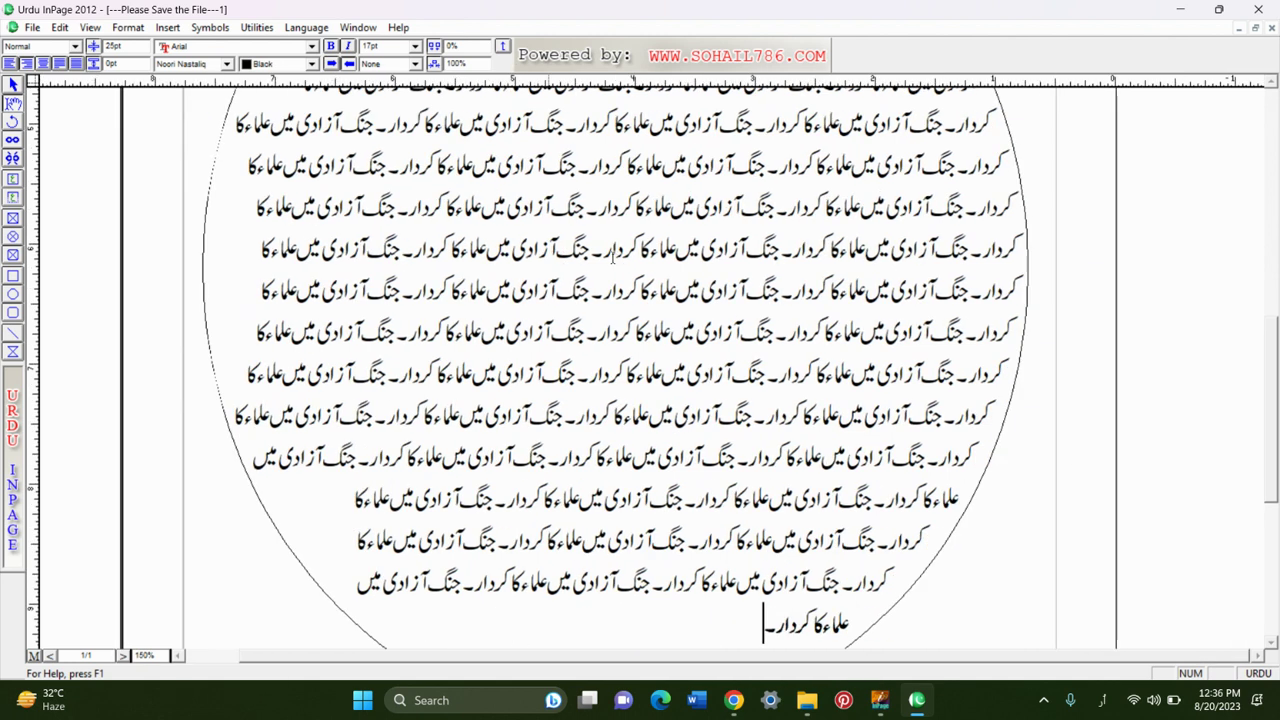
{"action": "key", "text": "ctrl+v"}
{"action": "key", "text": "ctrl+v"}
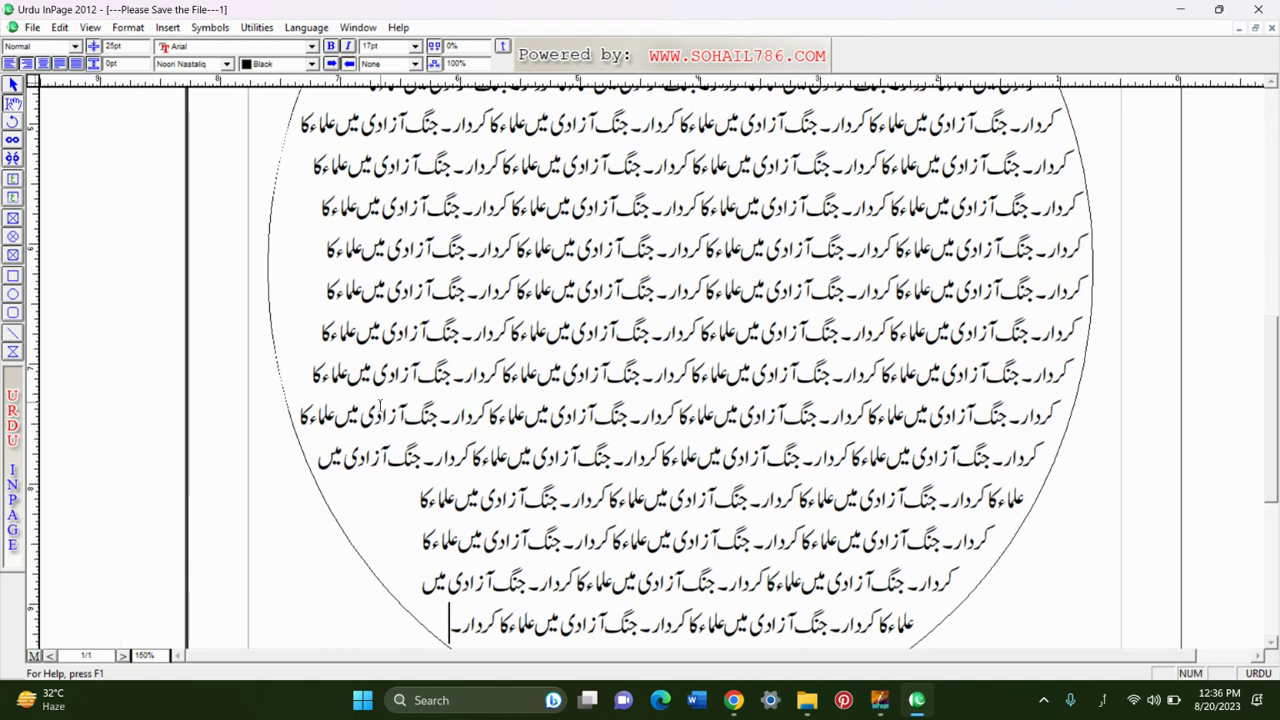
Justify all the text in the elliptical text box so the lines stretch to both sides of the ellipse.
{"action": "key", "text": "ctrl+a"}
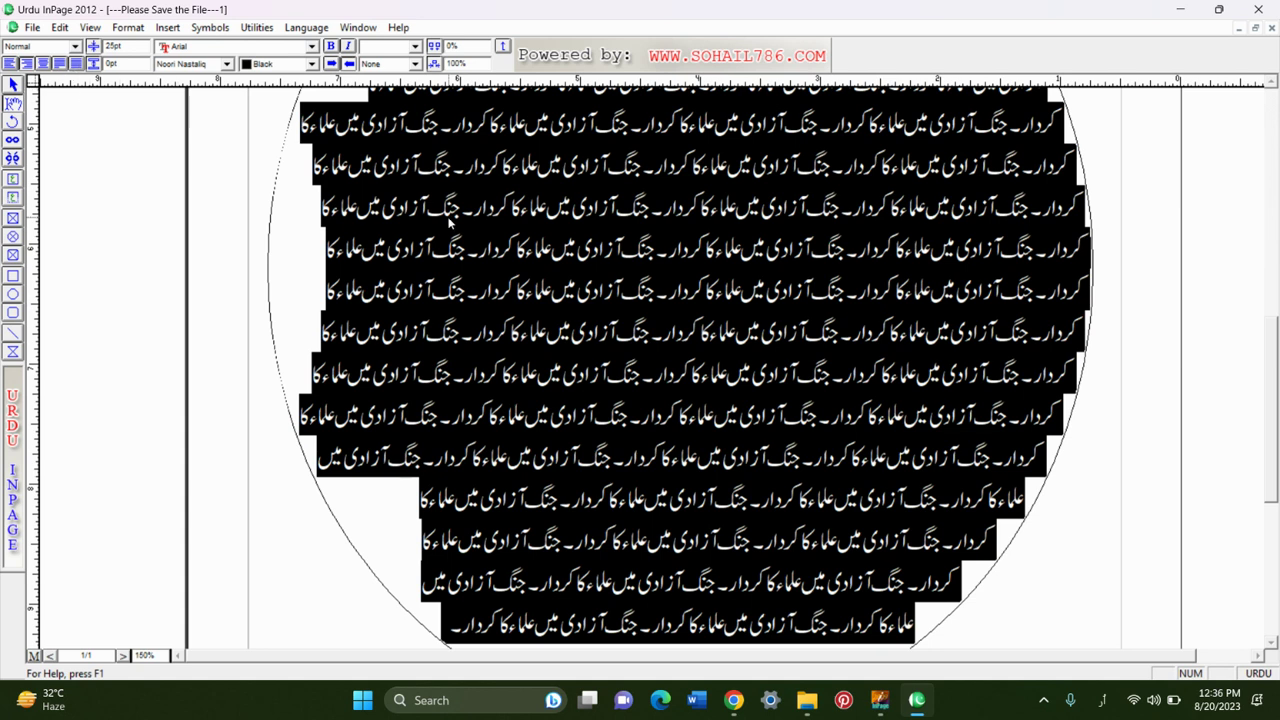
{"action": "key", "text": "ctrl+shift+comma"}
{"action": "left_click", "coordinate": [537, 363]}
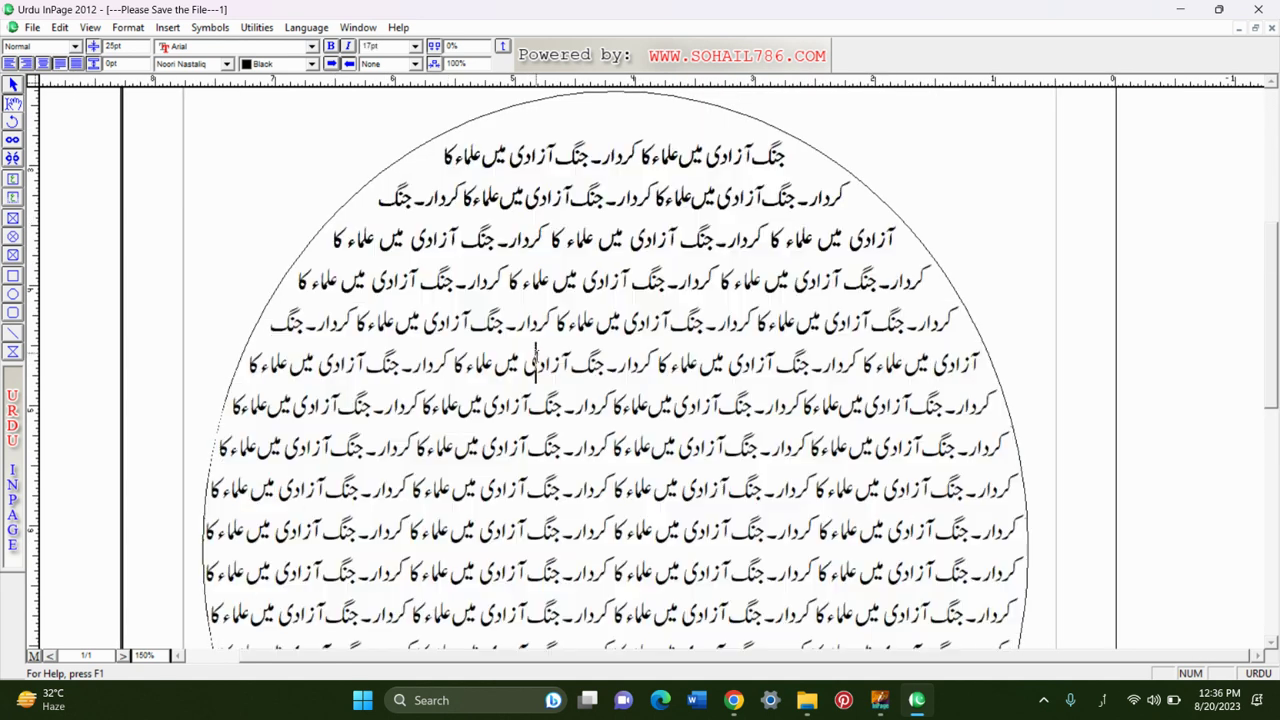
{"action": "key", "text": "ctrl+0"}
{"action": "key", "text": "ctrl+0"}
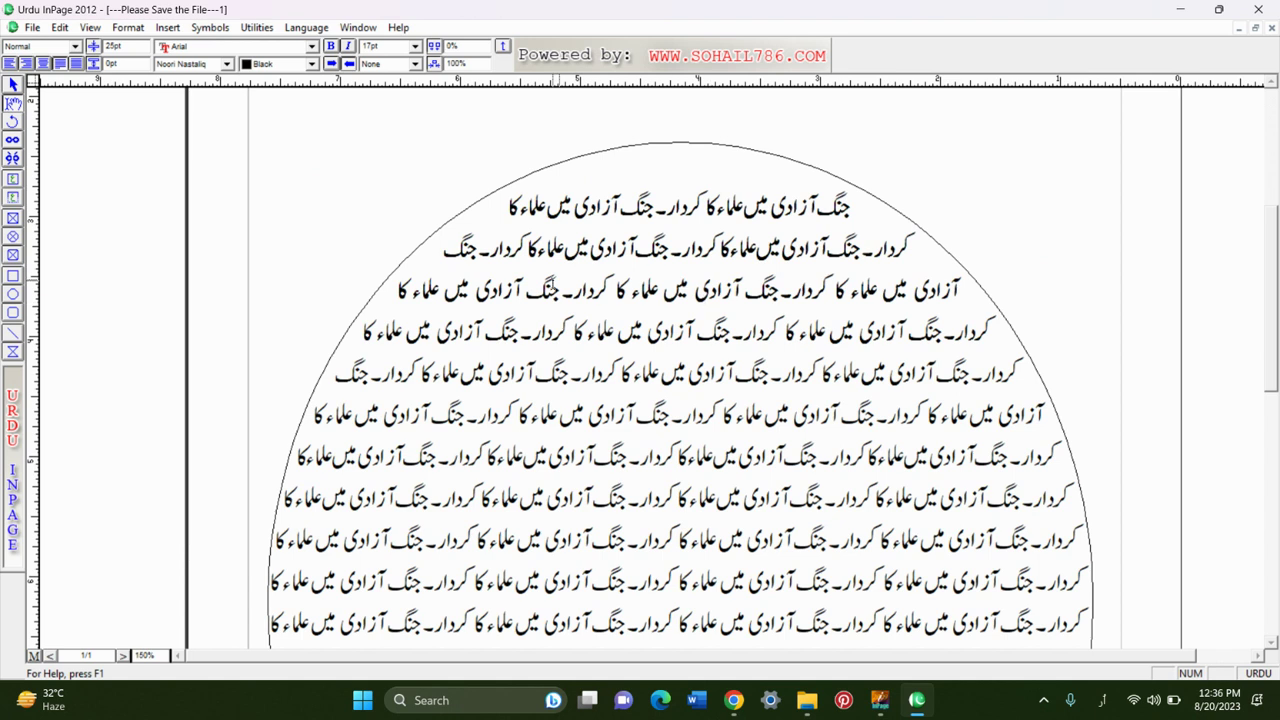
Select the elliptical text box and set its fill colour, trying Red and settling on Yellow.
{"action": "left_click", "coordinate": [13, 85]}
{"action": "left_click", "coordinate": [614, 140]}
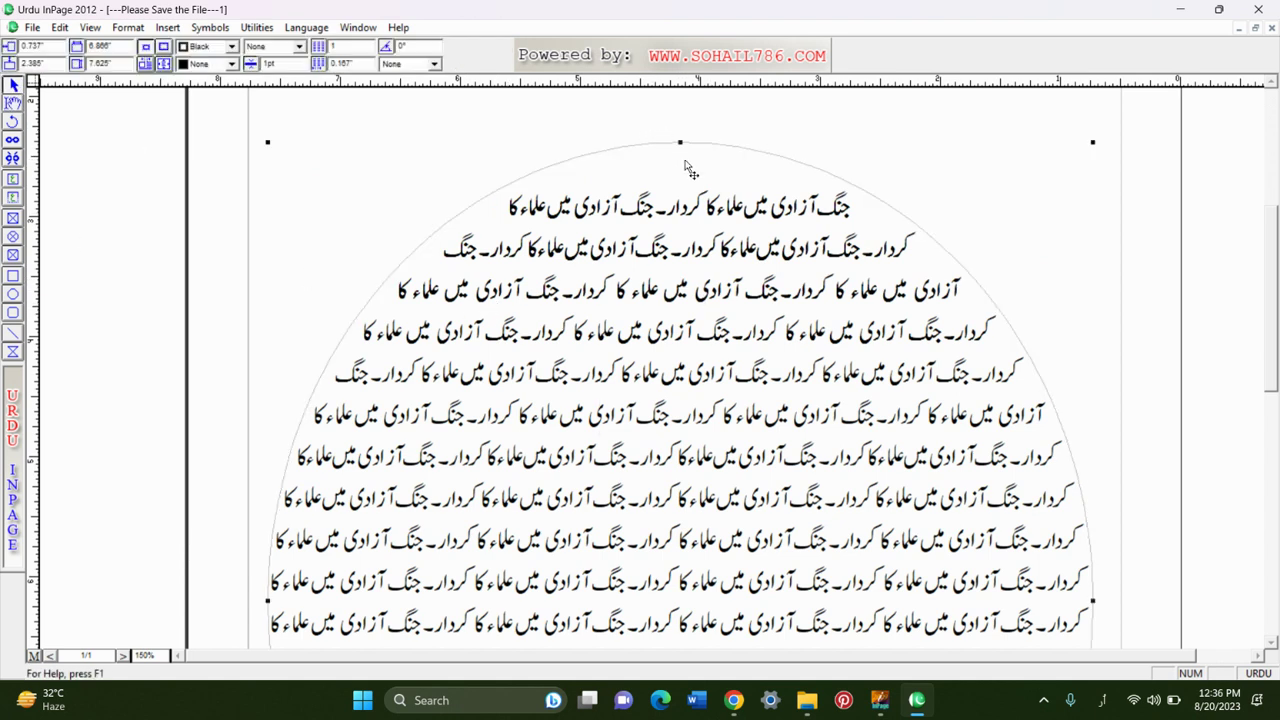
{"action": "left_click", "coordinate": [209, 64]}
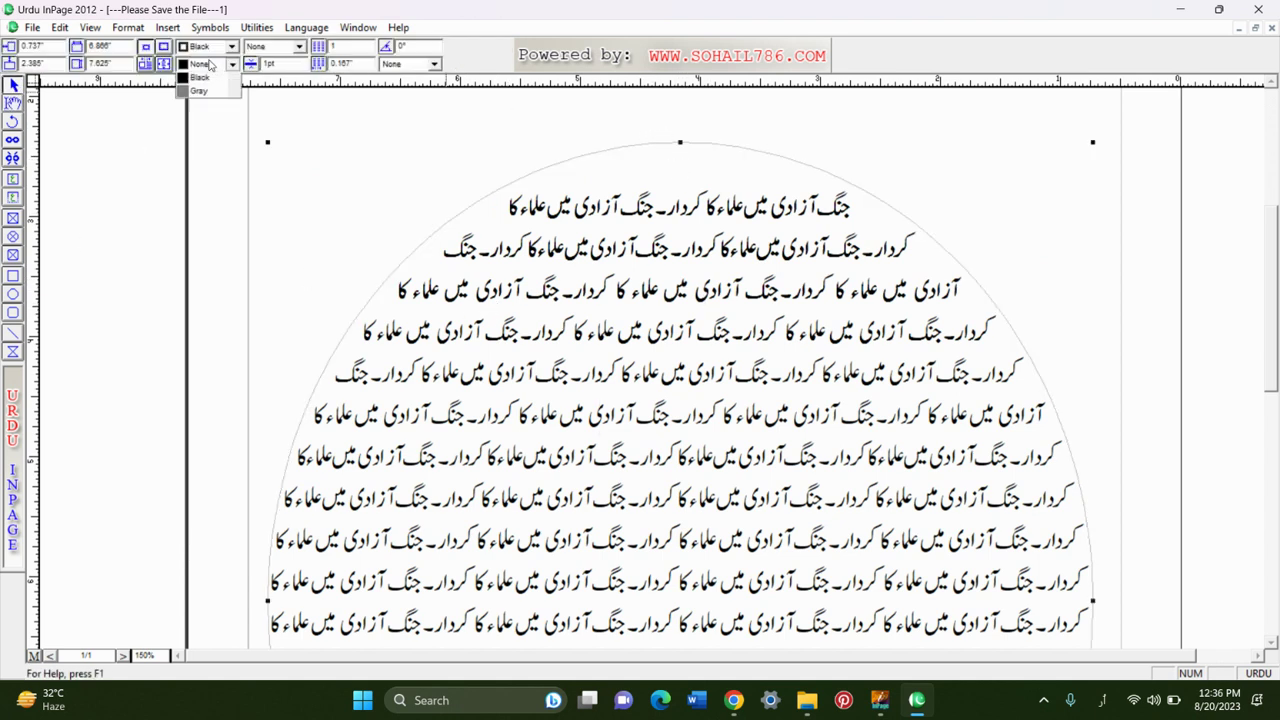
{"action": "scroll", "coordinate": [200, 100], "scroll_direction": "down", "scroll_amount": 1}
{"action": "left_click", "coordinate": [197, 95]}
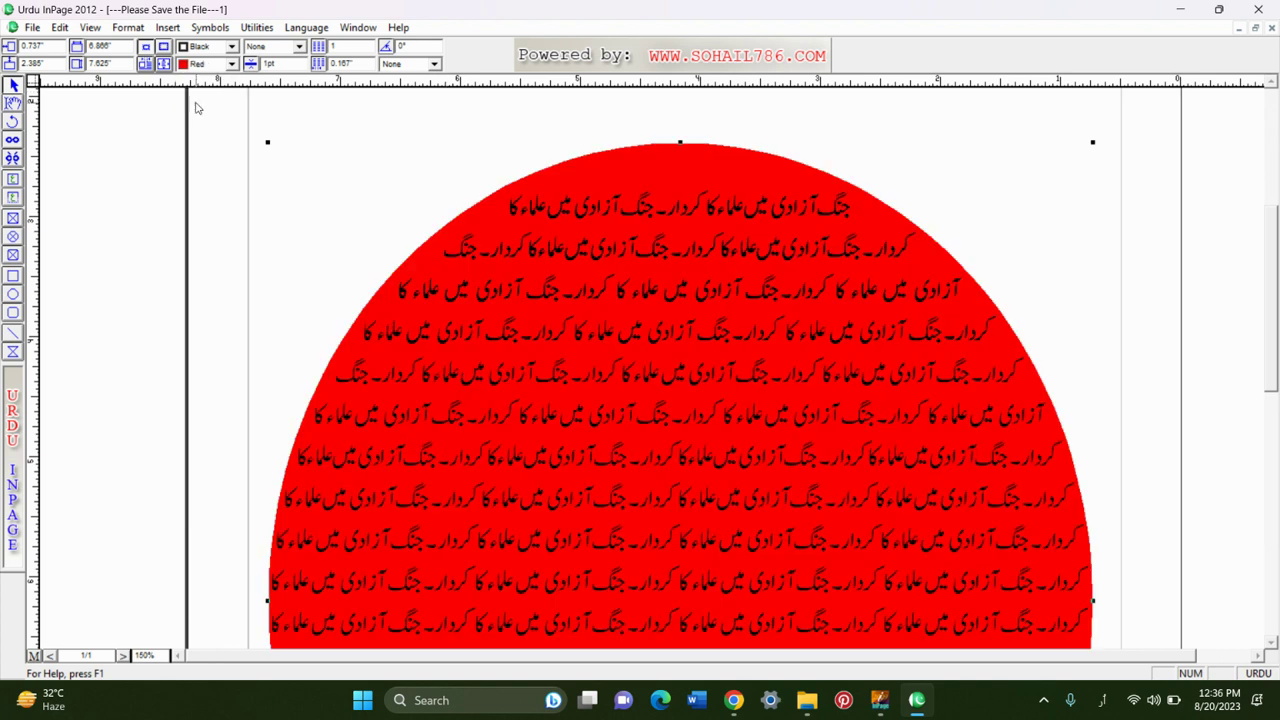
{"action": "left_click", "coordinate": [205, 64]}
{"action": "left_click", "coordinate": [206, 95]}
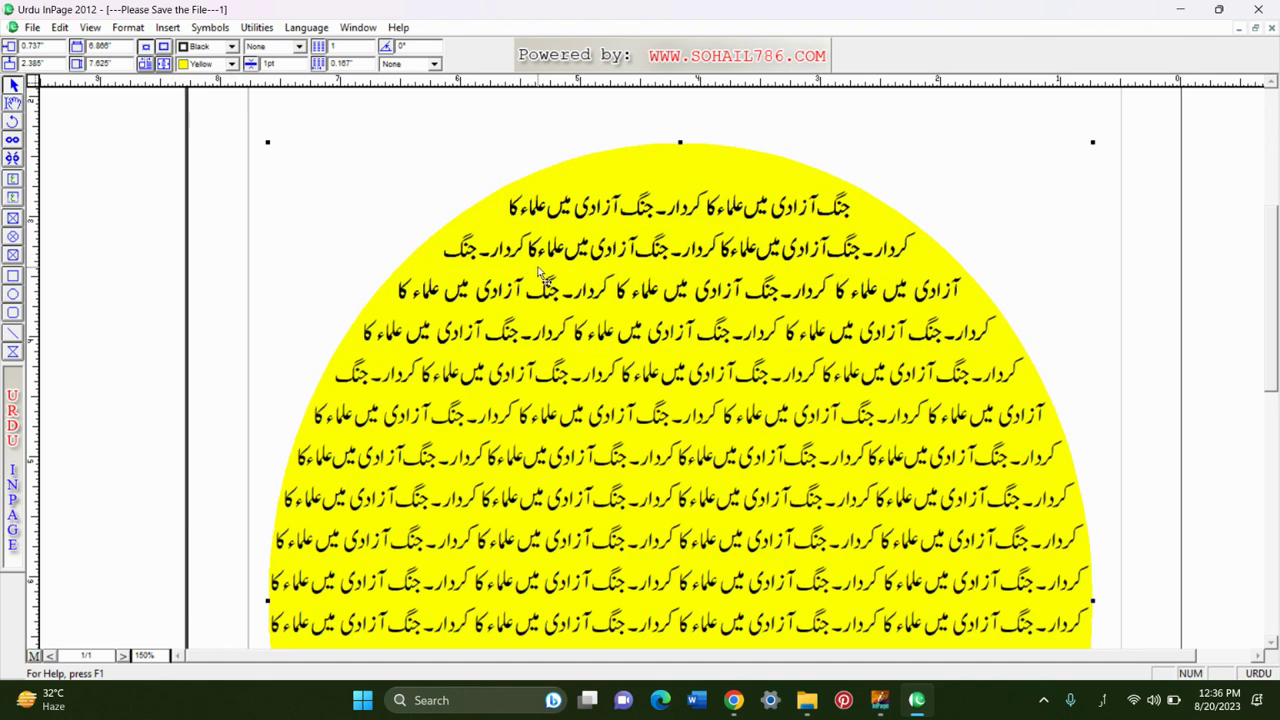
{"action": "key", "text": "ctrl+0"}
{"action": "key", "text": "ctrl+1"}
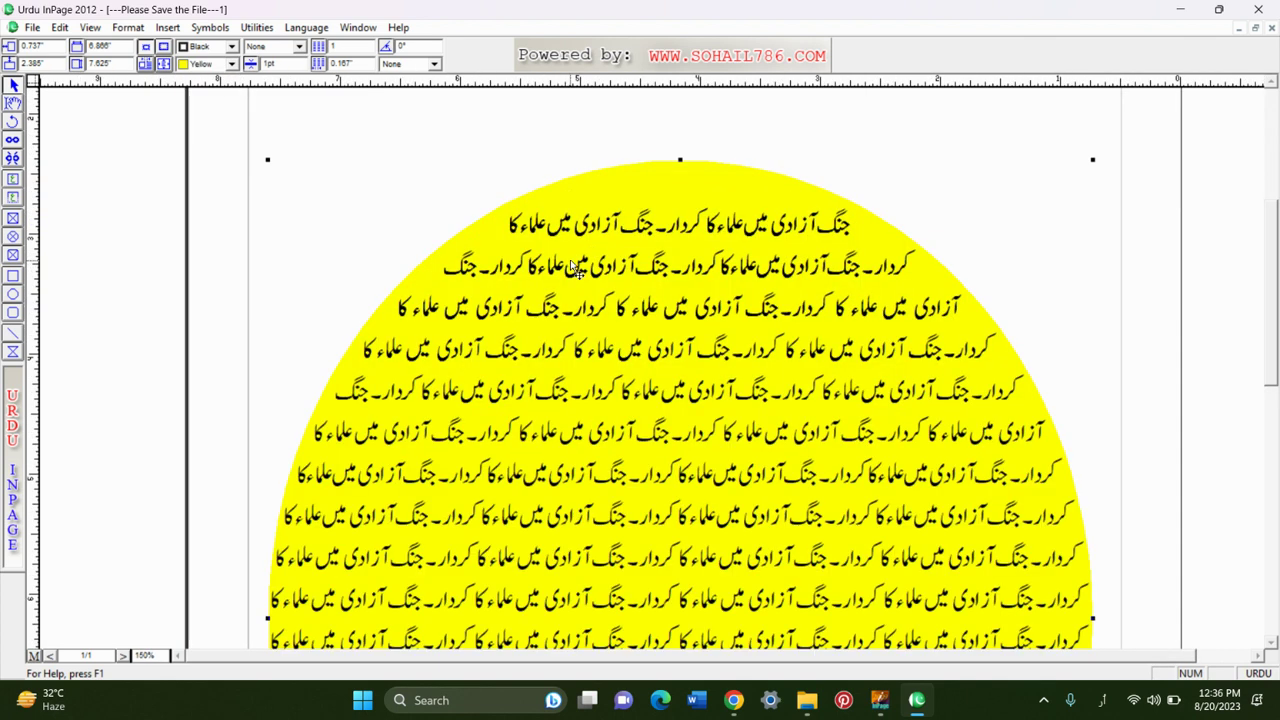
Give the elliptical text box a dotted border 5 pt thick.
{"action": "left_click", "coordinate": [285, 47]}
{"action": "left_click", "coordinate": [270, 88]}
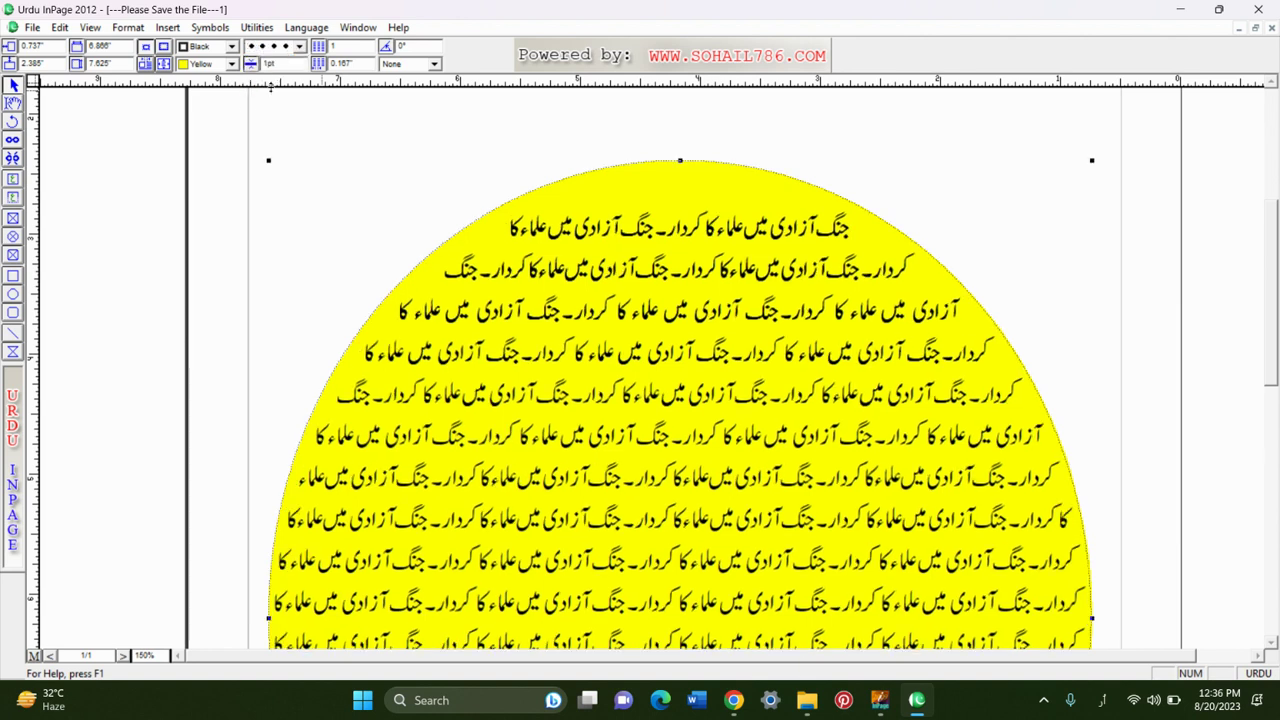
{"action": "type", "text": "5"}
{"action": "key", "text": "Return"}
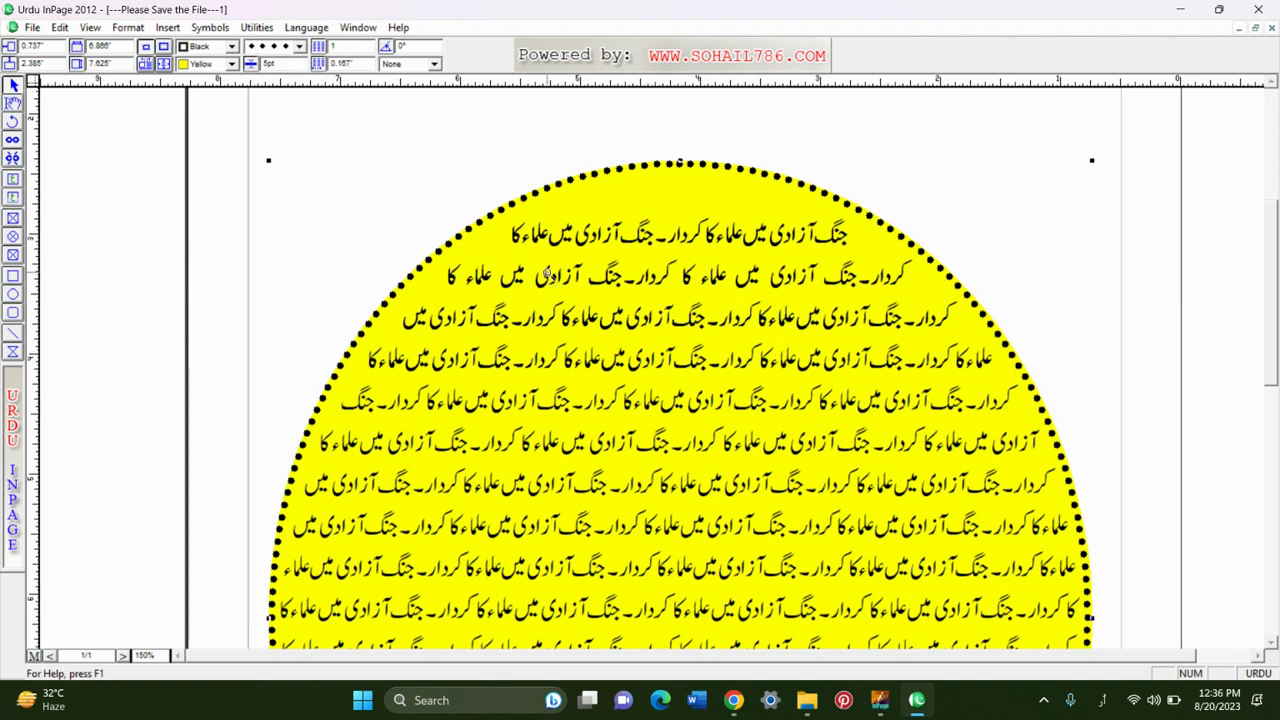
{"action": "key", "text": "ctrl+0"}
{"action": "key", "text": "ctrl+1"}
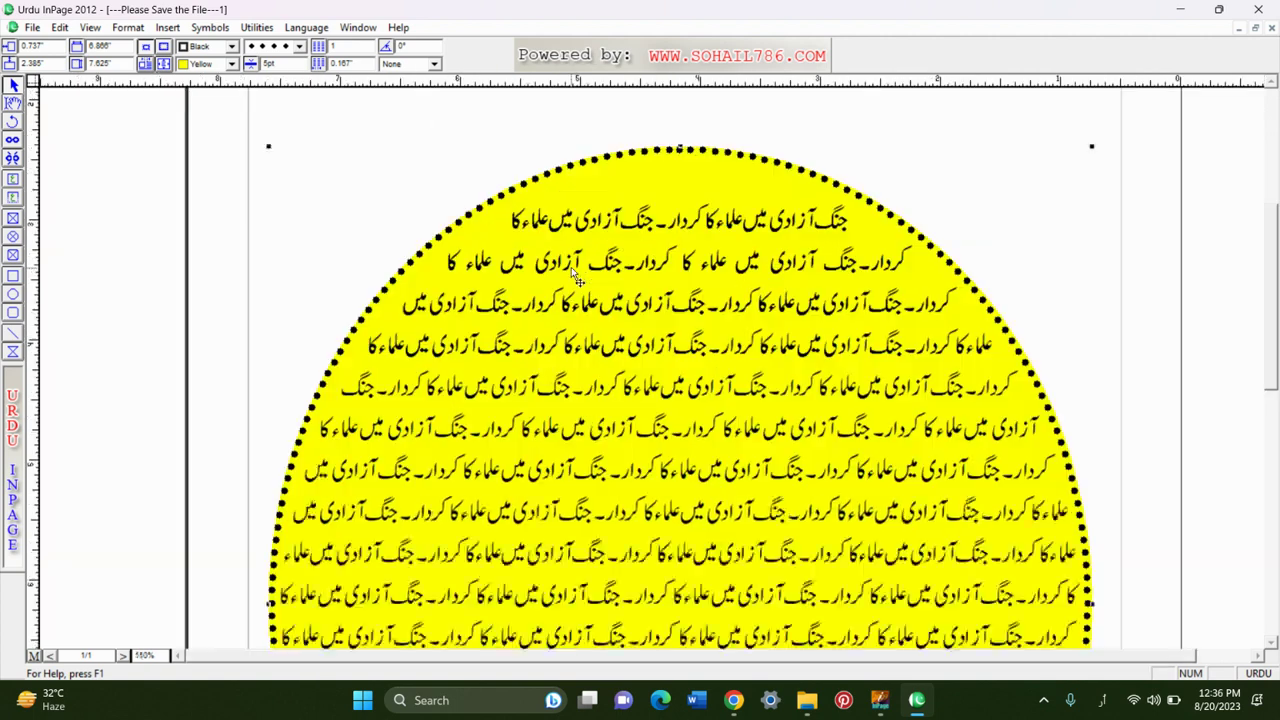
{"action": "left_click", "coordinate": [491, 132]}
{"action": "key", "text": "ctrl+0"}
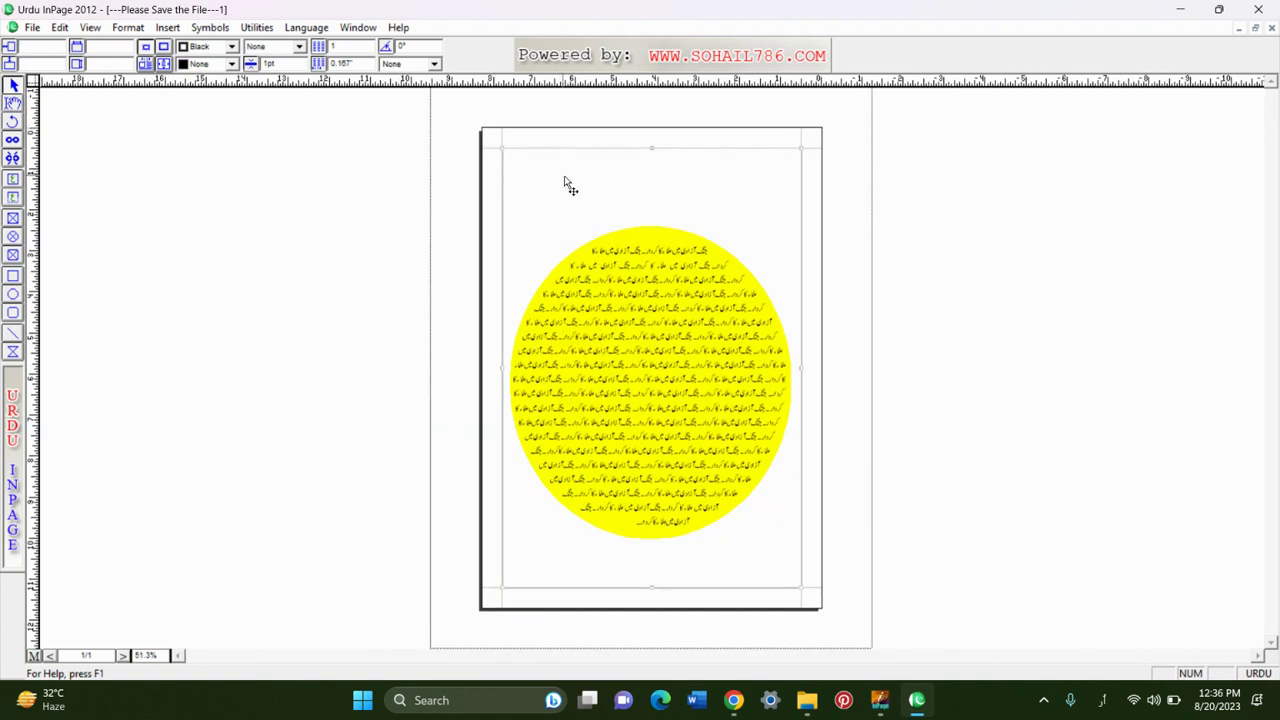
{"action": "key", "text": "ctrl+1"}
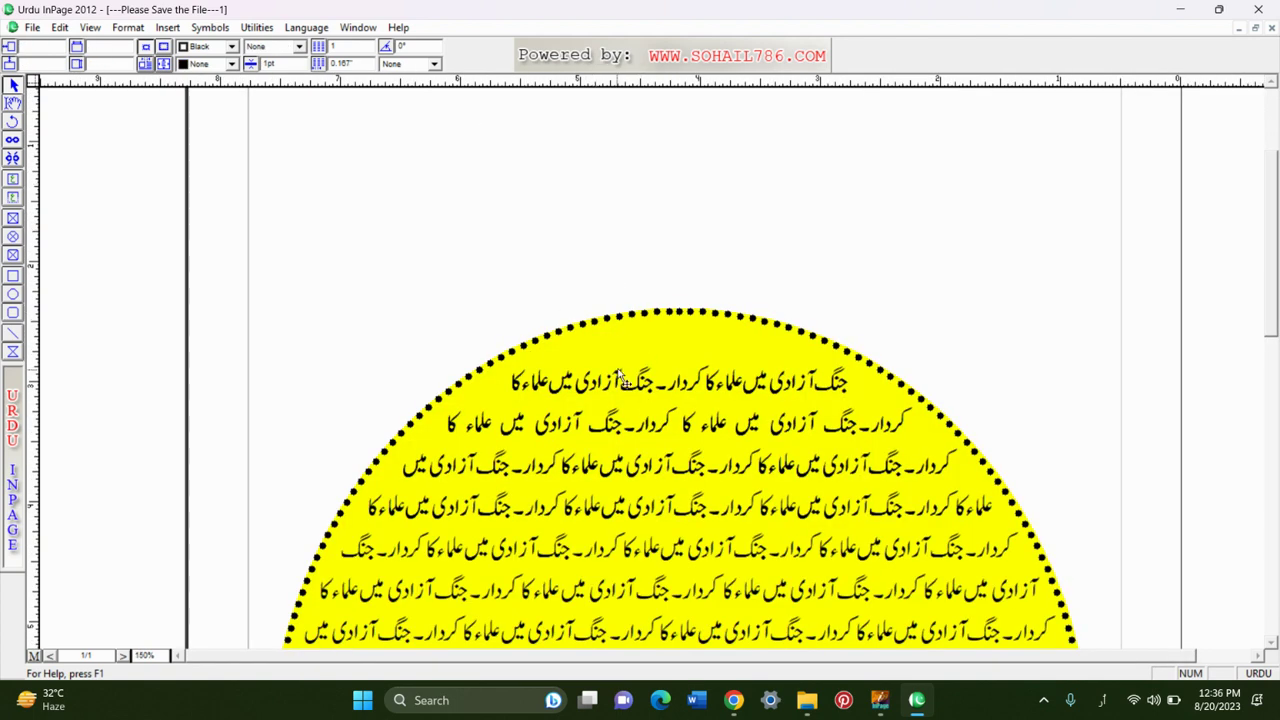
Change the elliptical text box's border style to a solid line.
{"action": "left_click_drag", "start_coordinate": [359, 60], "coordinate": [308, 76]}
{"action": "left_click", "coordinate": [432, 357]}
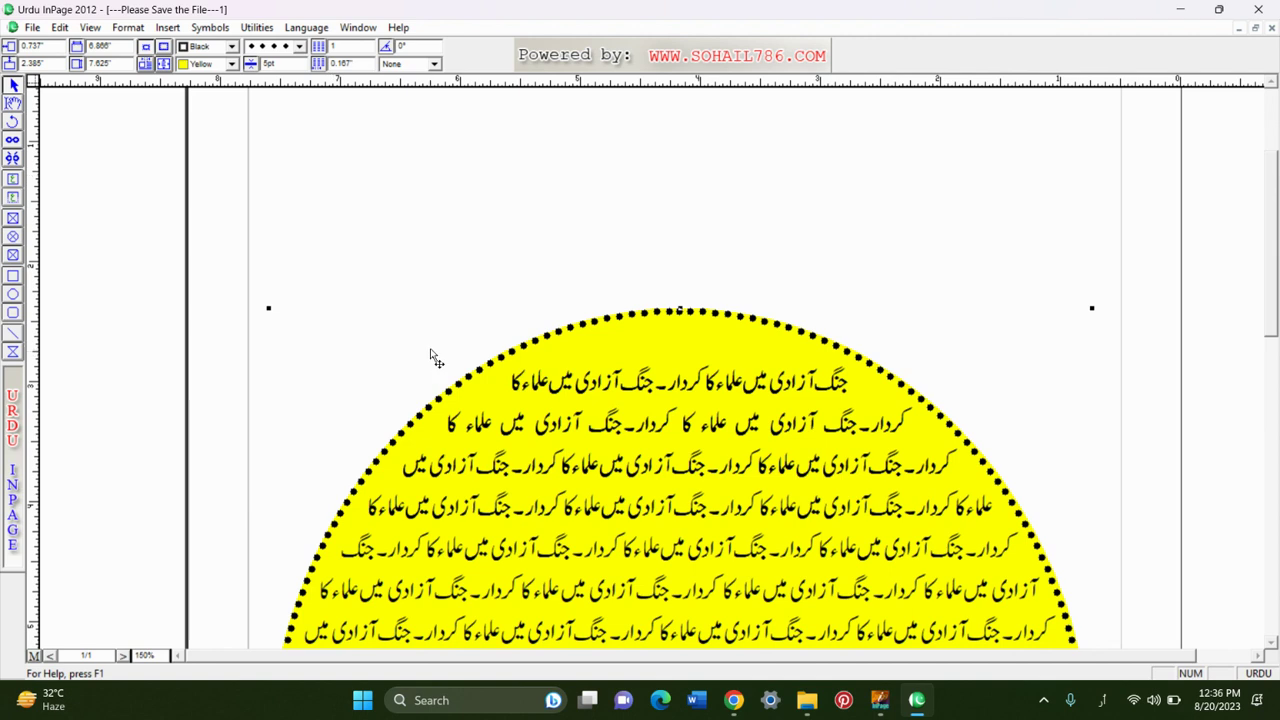
{"action": "right_click", "coordinate": [460, 255]}
{"action": "right_click", "coordinate": [594, 292]}
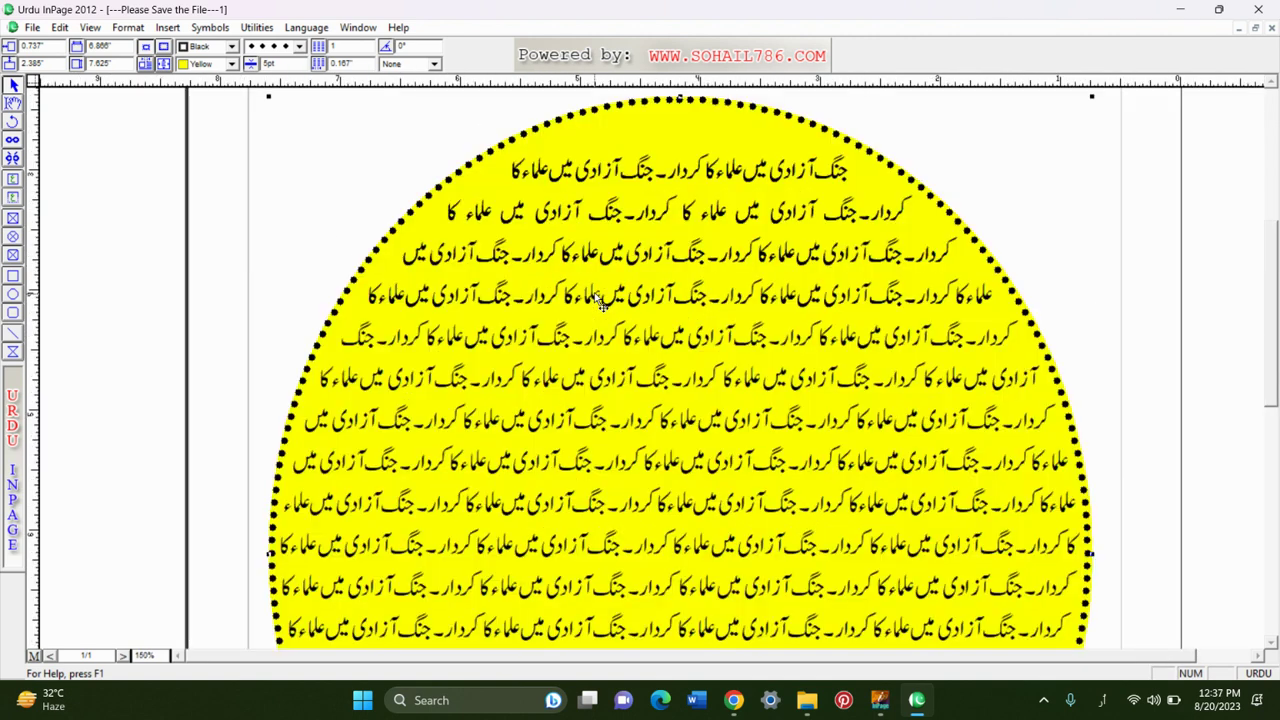
{"action": "left_click", "coordinate": [278, 50]}
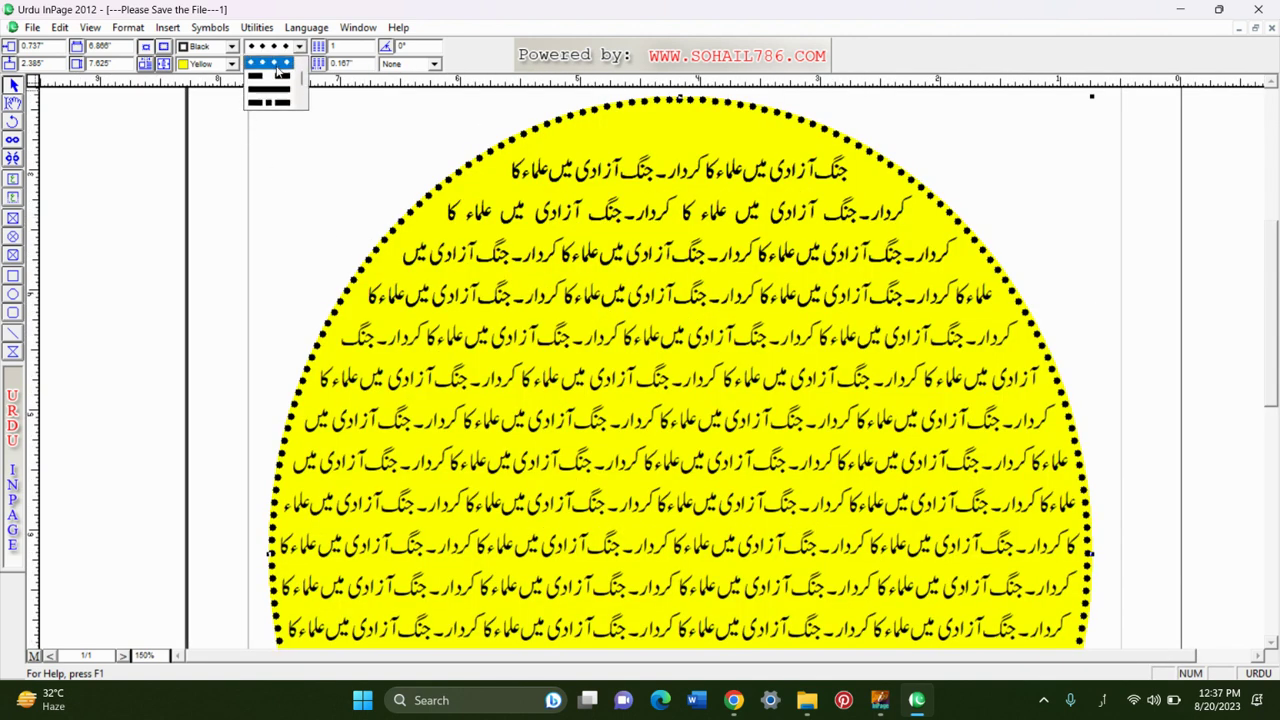
{"action": "left_click", "coordinate": [280, 108]}
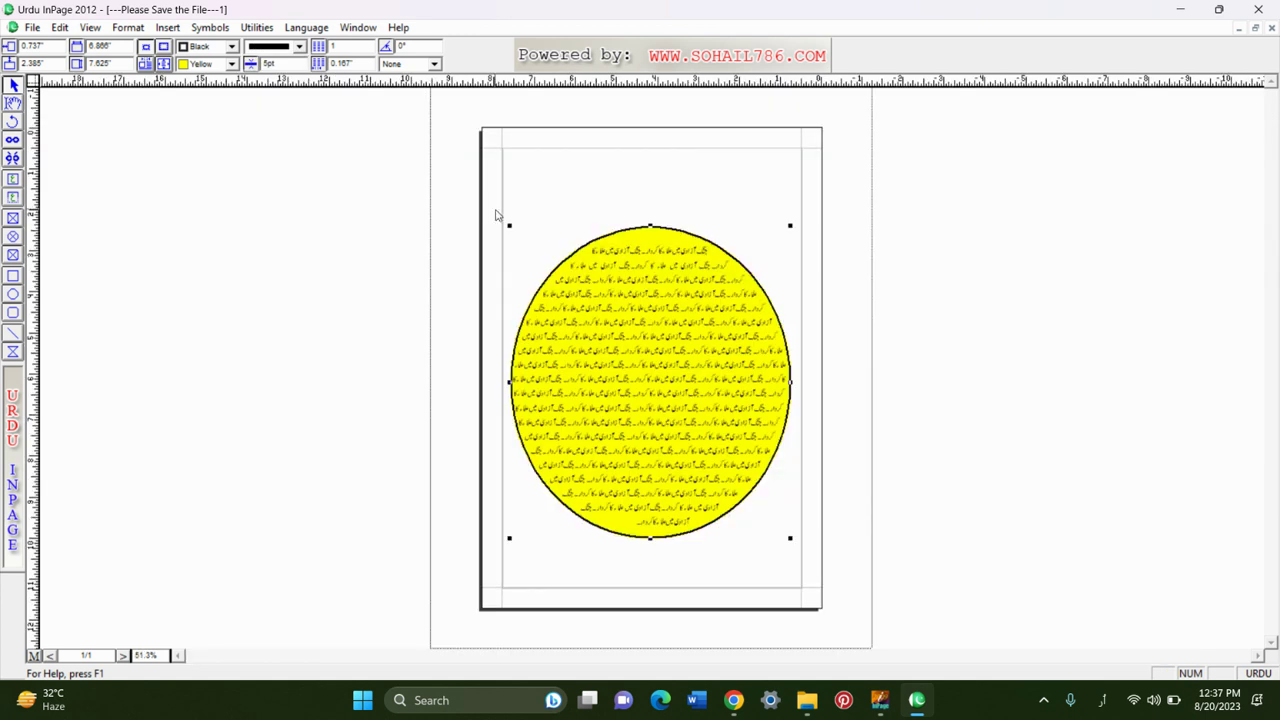
{"action": "right_click", "coordinate": [490, 210]}
{"action": "right_click", "coordinate": [596, 285]}
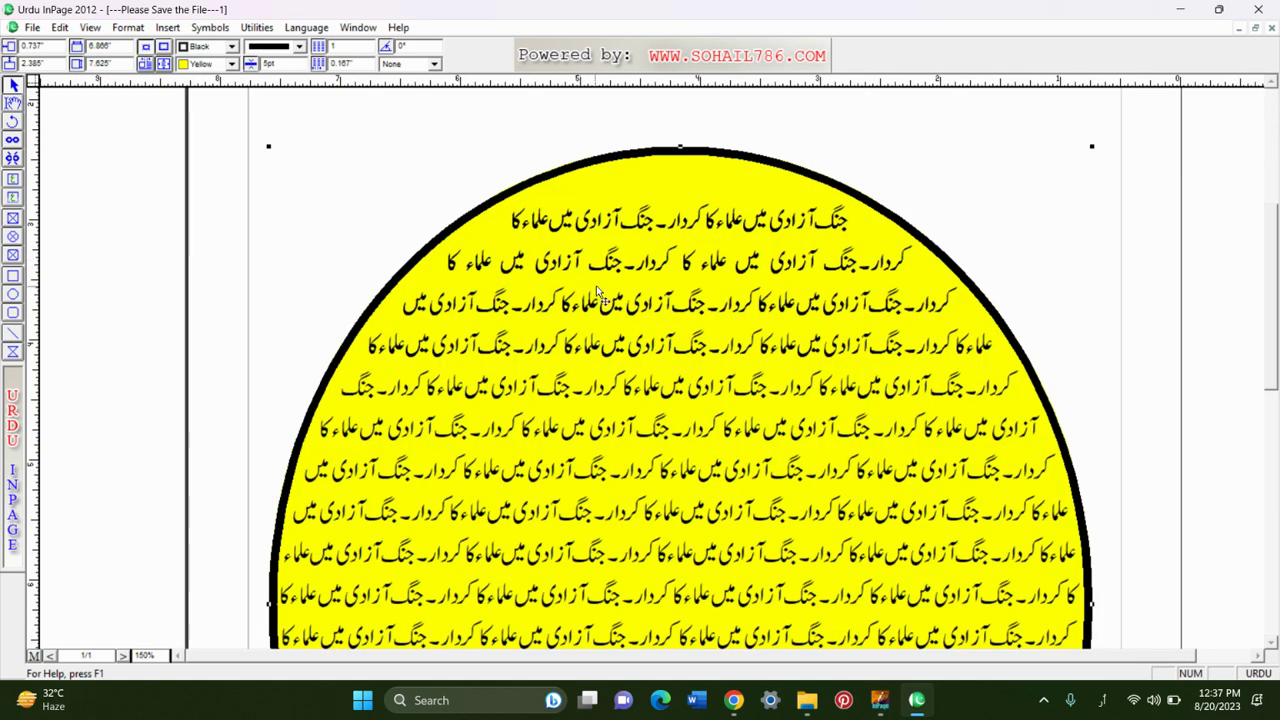
{"action": "right_click", "coordinate": [596, 285]}
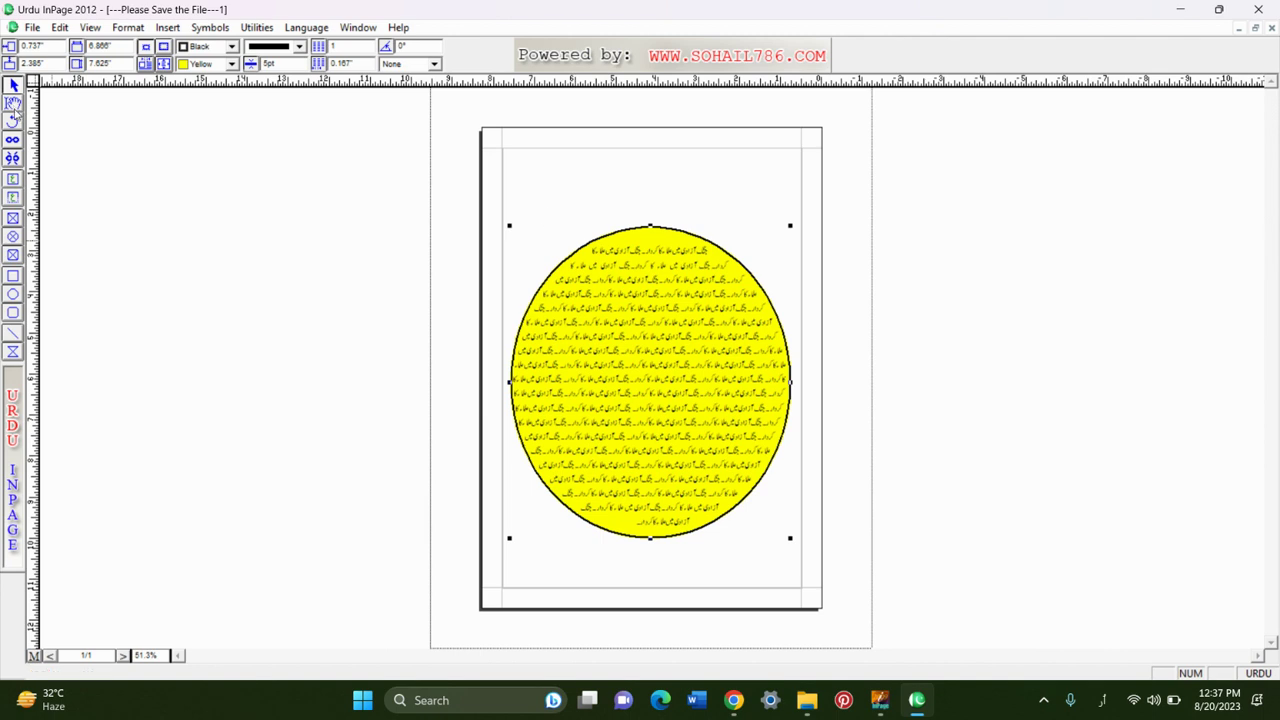
Copy the phrase "جنگ آزادی میں علماء کا کردار" from the ellipse's first line and paste it as a heading above the ellipse.
{"action": "left_click", "coordinate": [400, 170]}
{"action": "left_click", "coordinate": [623, 182]}
{"action": "left_click", "coordinate": [598, 250]}
{"action": "right_click", "coordinate": [610, 260]}
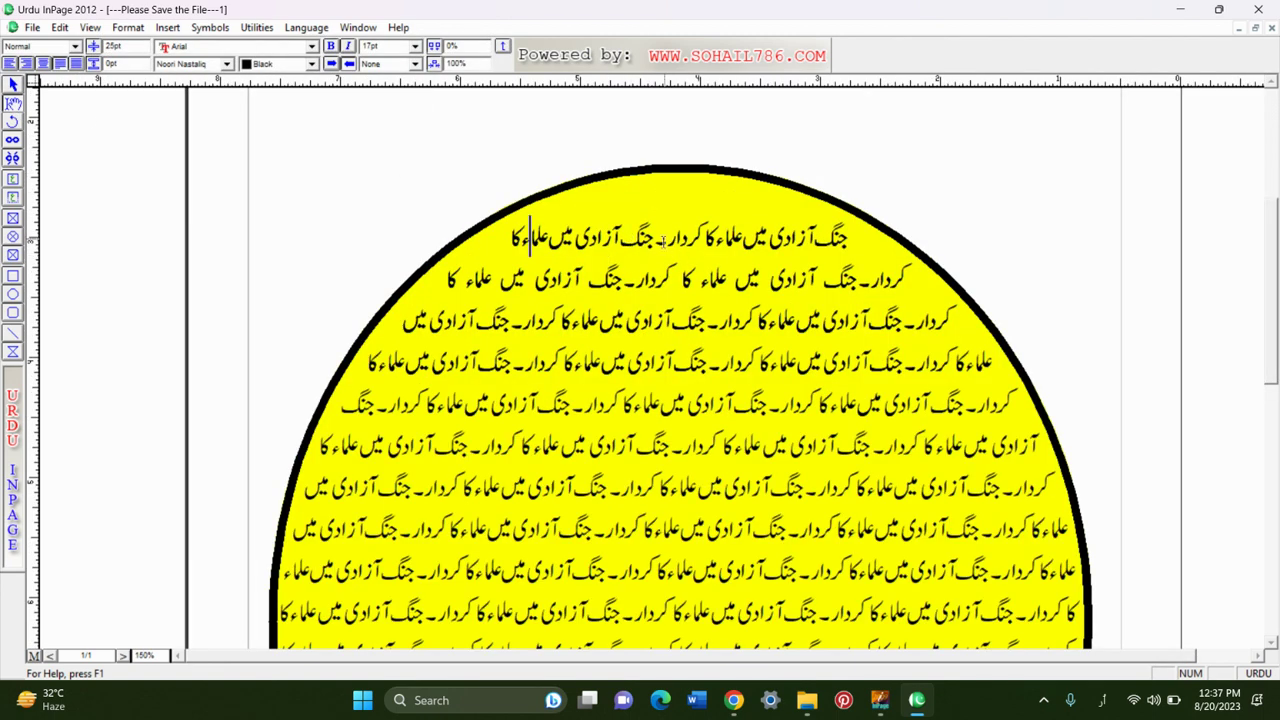
{"action": "left_click_drag", "start_coordinate": [665, 242], "coordinate": [882, 259]}
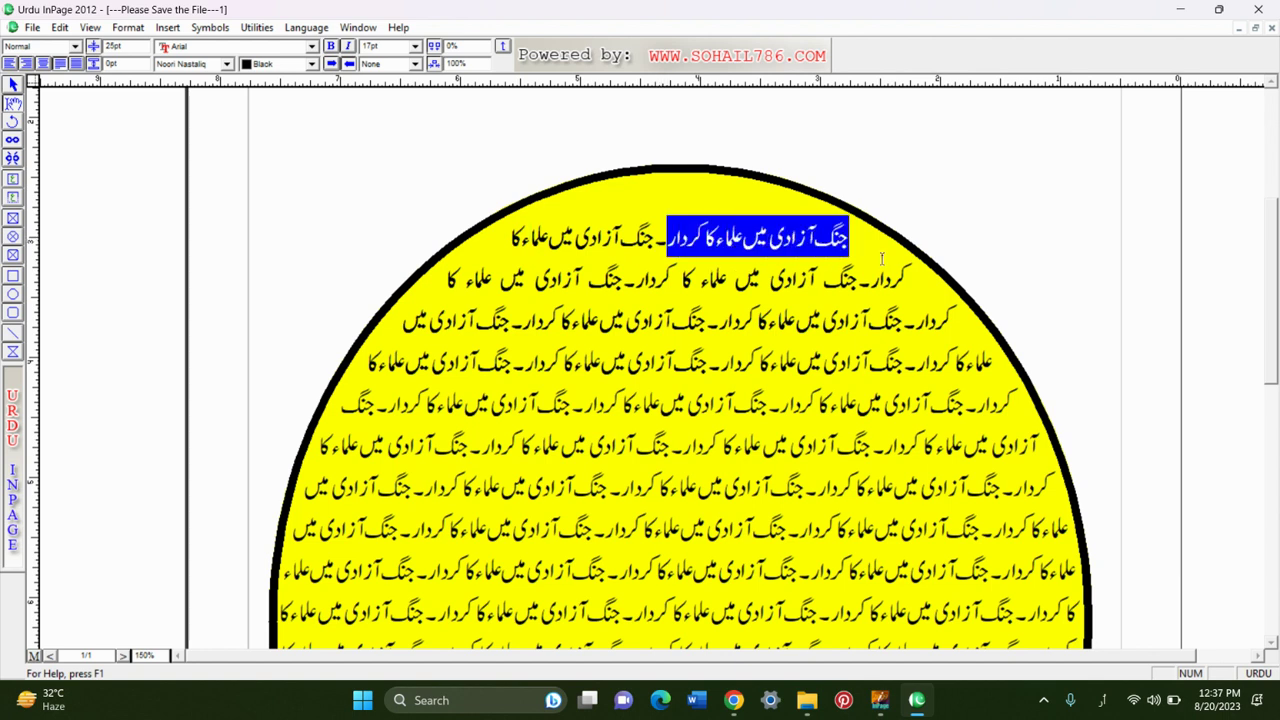
{"action": "right_click", "coordinate": [728, 235]}
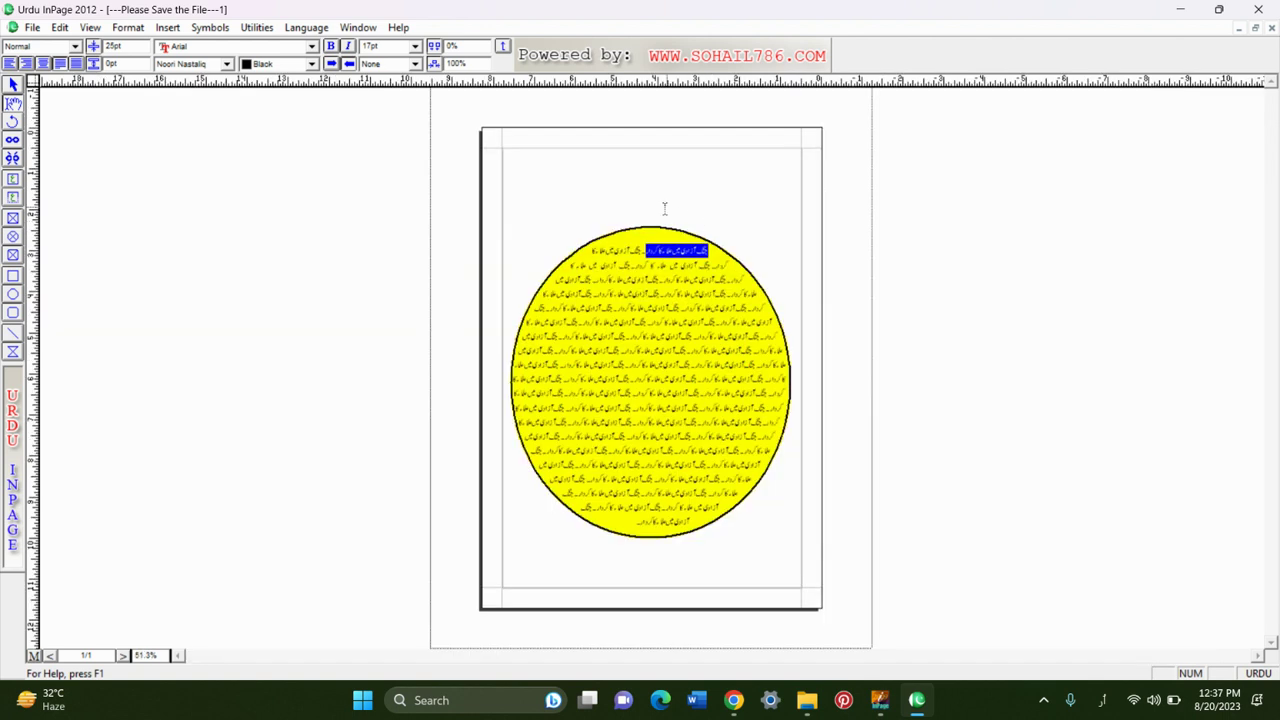
{"action": "left_click", "coordinate": [632, 171]}
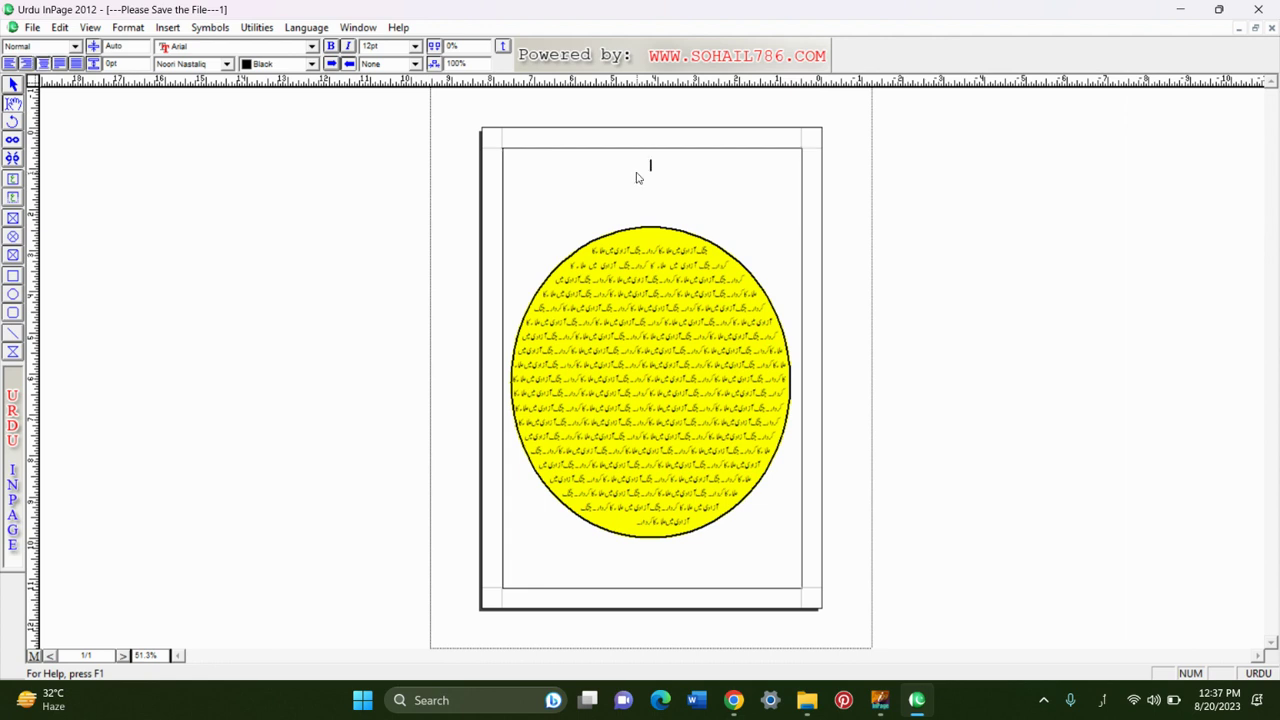
{"action": "key", "text": "ctrl+v"}
Select the whole heading above the ellipse and set its Urdu font to Bombay Black.
{"action": "key", "text": "ctrl+a"}
{"action": "left_click", "coordinate": [195, 66]}
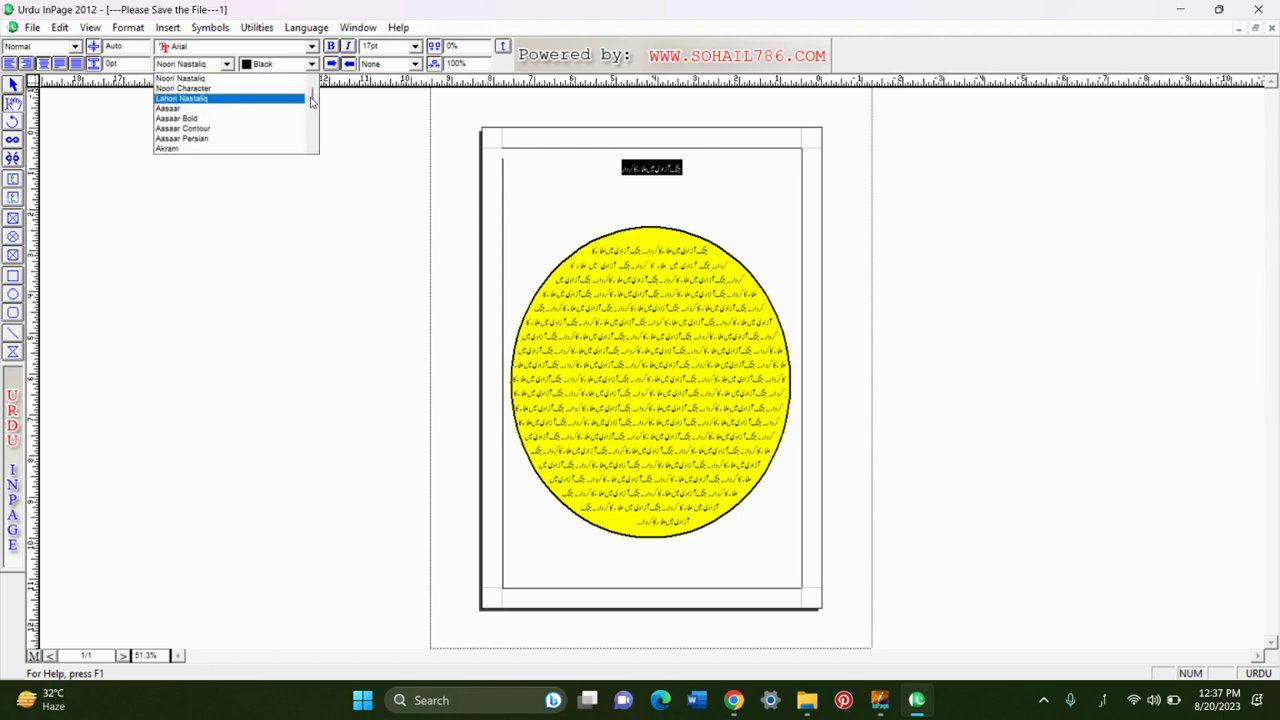
{"action": "scroll", "coordinate": [311, 100], "scroll_direction": "down", "scroll_amount": 5}
{"action": "left_click", "coordinate": [208, 139]}
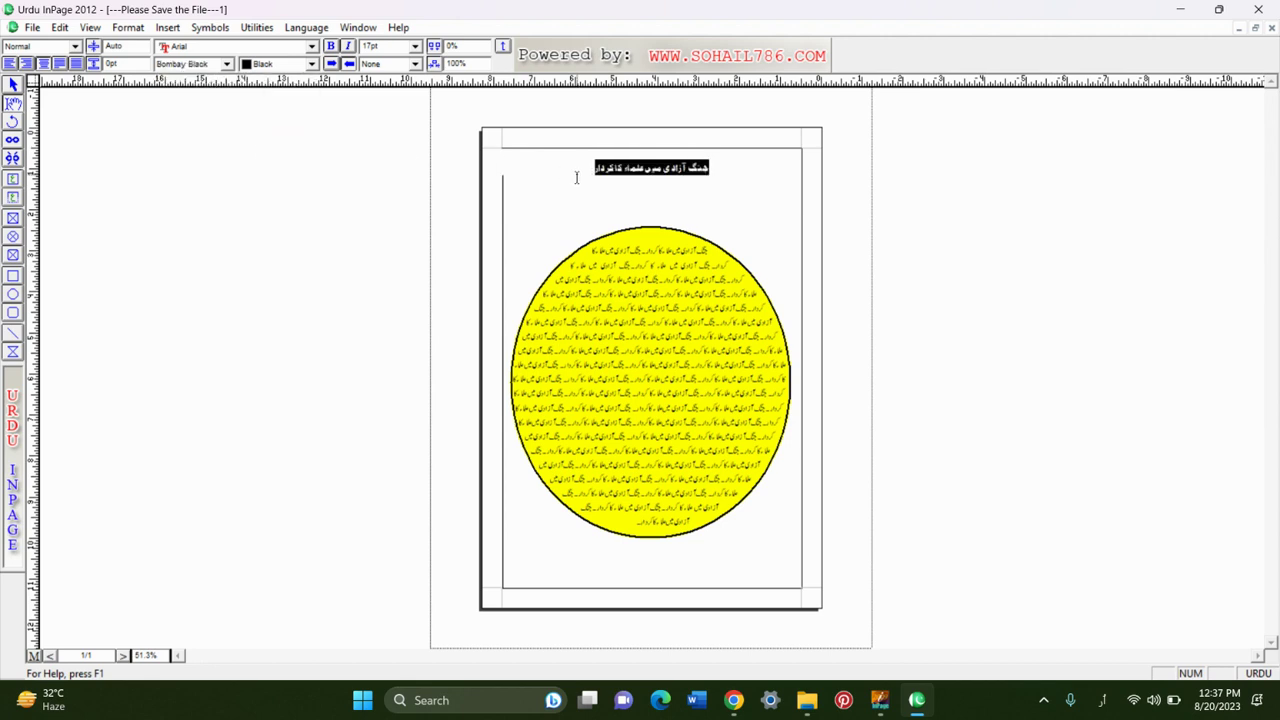
Enlarge the heading text above the ellipse to 30 pt.
{"action": "key", "text": "ctrl+bracketright"}
{"action": "key", "text": "ctrl+bracketright"}
{"action": "key", "text": "ctrl+bracketright"}
{"action": "key", "text": "ctrl+bracketright"}
{"action": "key", "text": "ctrl+bracketright"}
{"action": "key", "text": "ctrl+bracketright"}
{"action": "key", "text": "ctrl+bracketright"}
{"action": "key", "text": "ctrl+bracketright"}
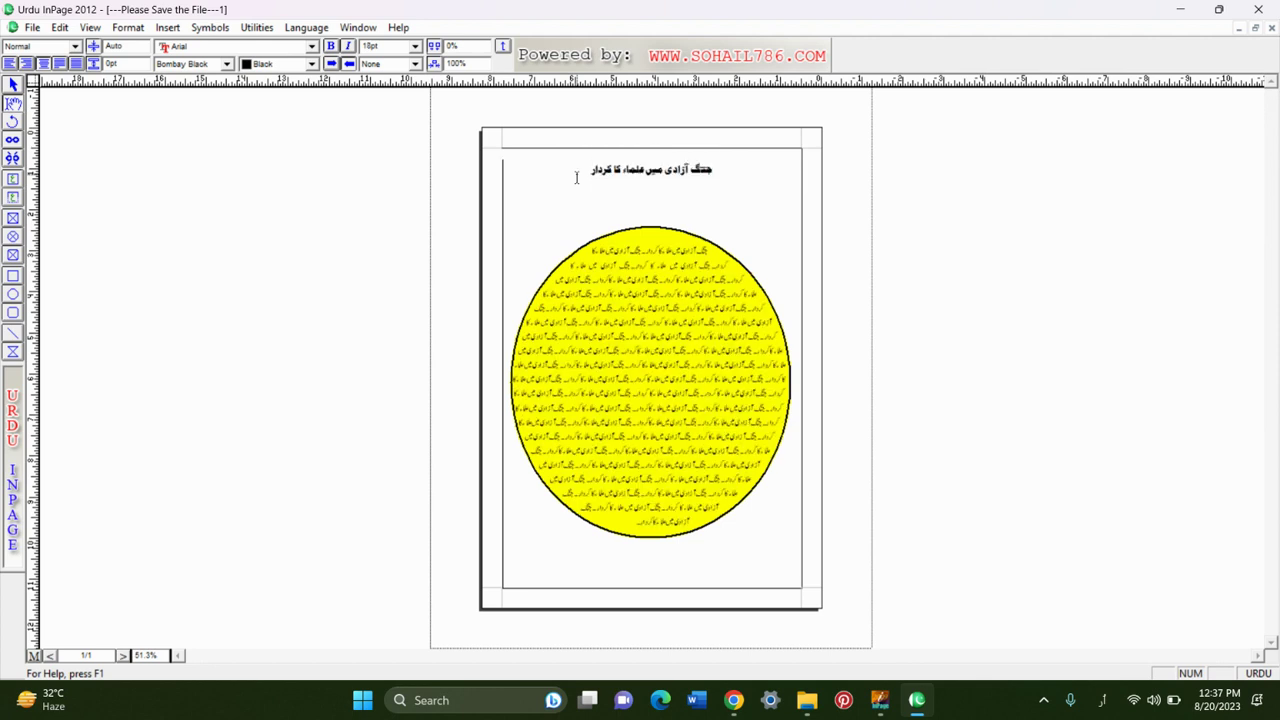
{"action": "key", "text": "ctrl+bracketright"}
{"action": "key", "text": "ctrl+bracketright"}
{"action": "key", "text": "ctrl+bracketright"}
{"action": "key", "text": "ctrl+bracketright"}
{"action": "key", "text": "ctrl+bracketright"}
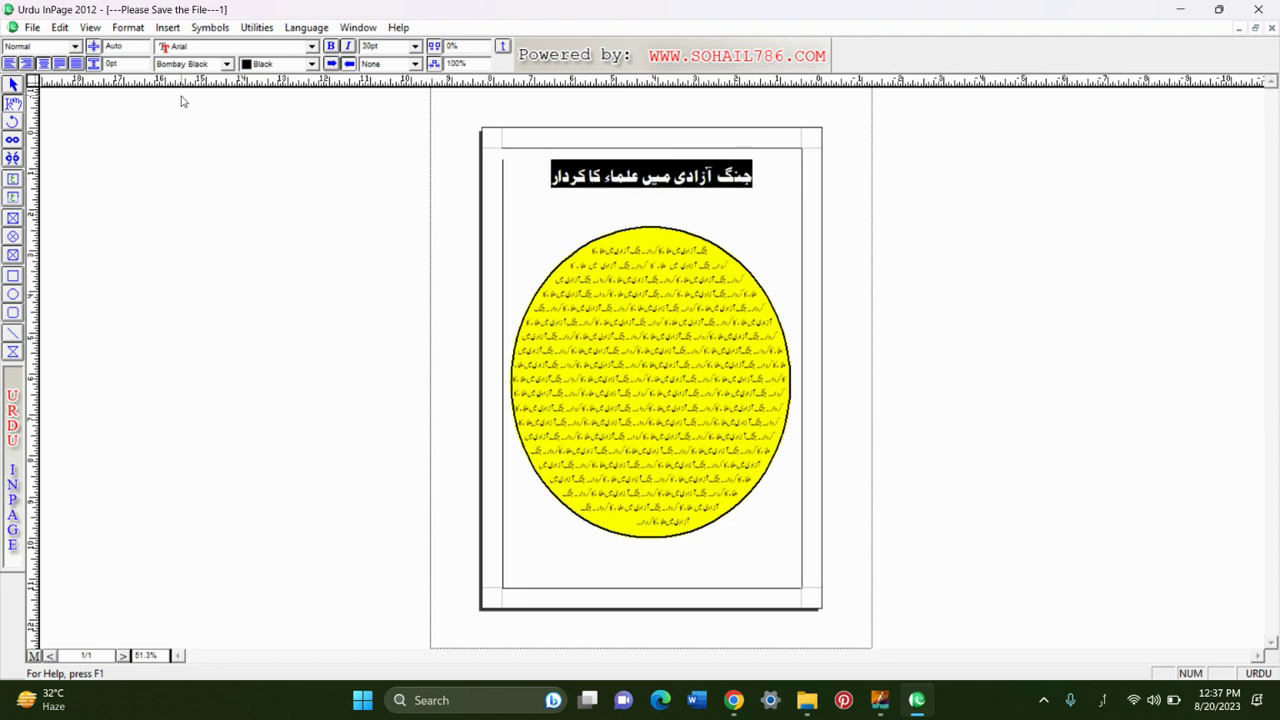
Set the heading's text colour to Red and deselect it.
{"action": "left_click", "coordinate": [265, 64]}
{"action": "left_click", "coordinate": [268, 106]}
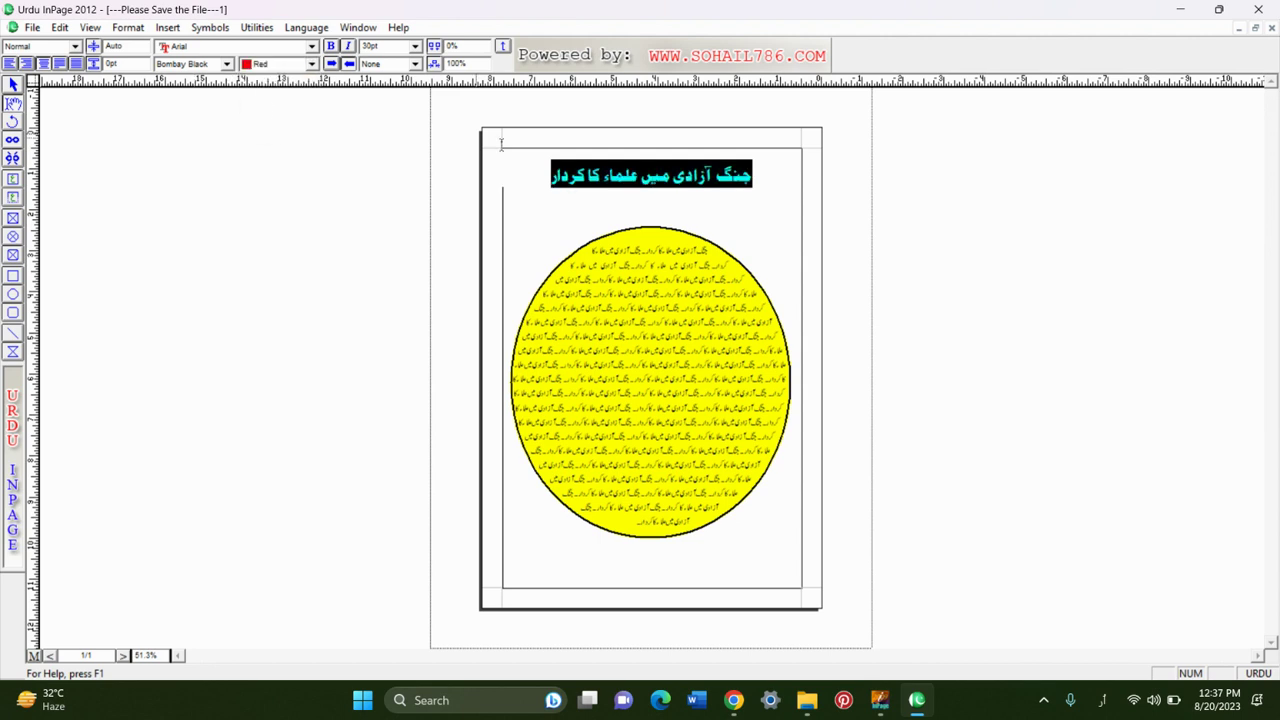
{"action": "left_click", "coordinate": [555, 178]}
{"action": "key", "text": "ctrl+1"}
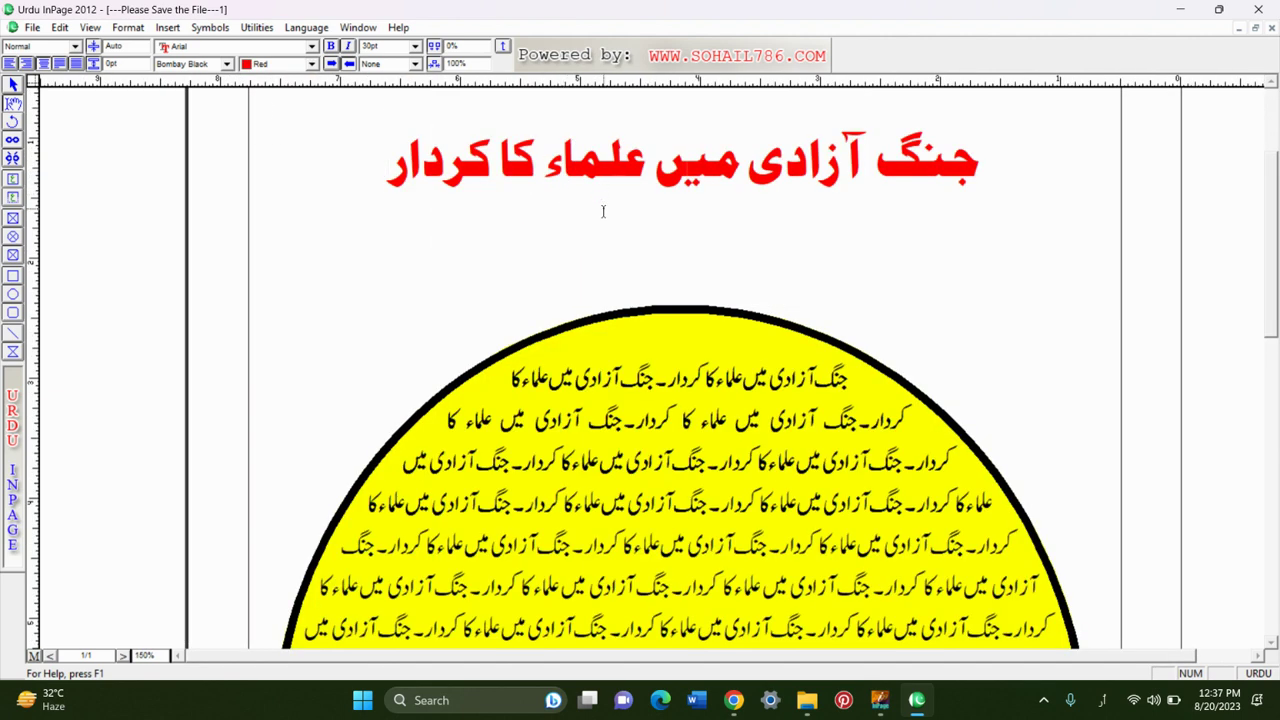
{"action": "key", "text": "ctrl+w"}
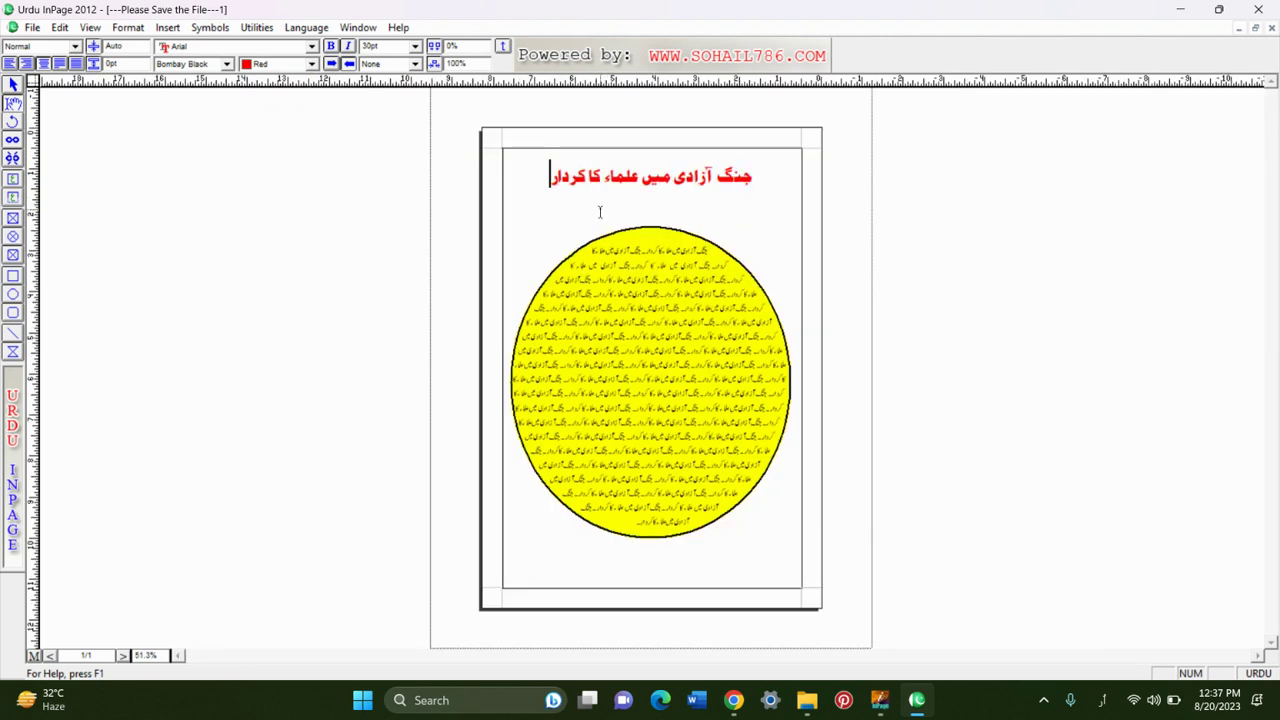
{"action": "left_click", "coordinate": [93, 28]}
{"action": "left_click", "coordinate": [128, 89]}
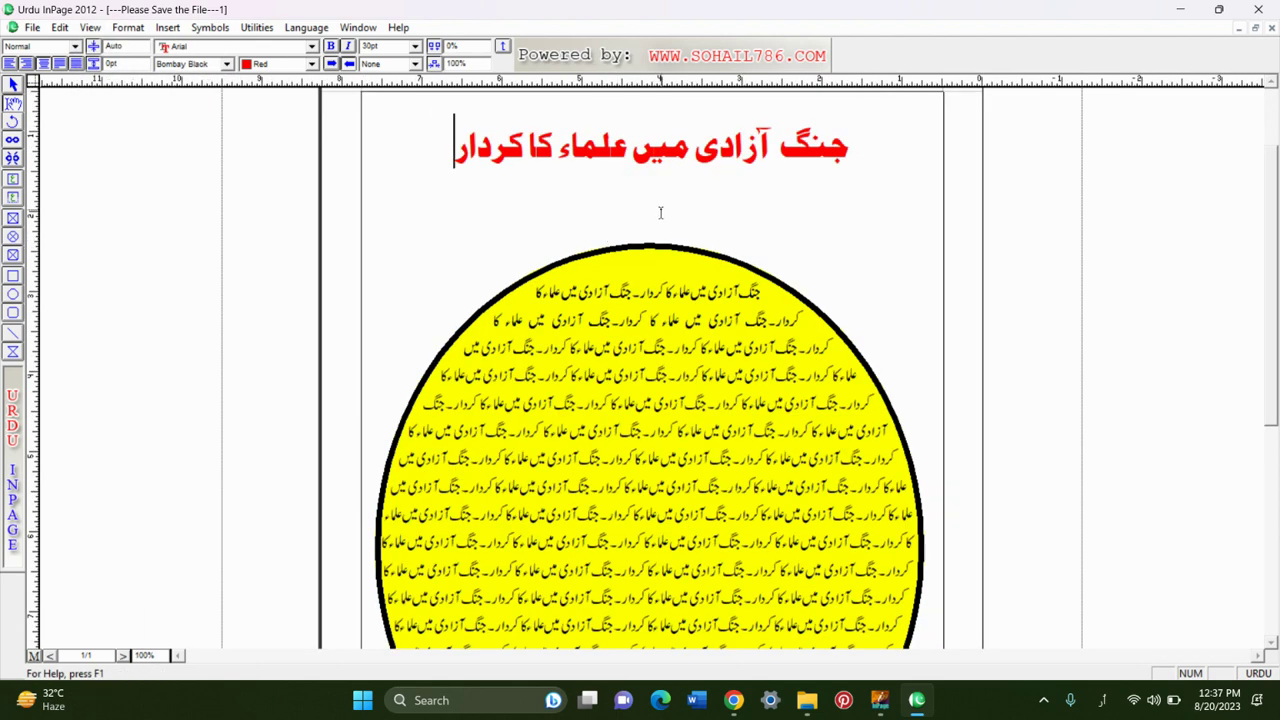
{"action": "left_click_drag", "start_coordinate": [1275, 250], "coordinate": [1266, 222]}
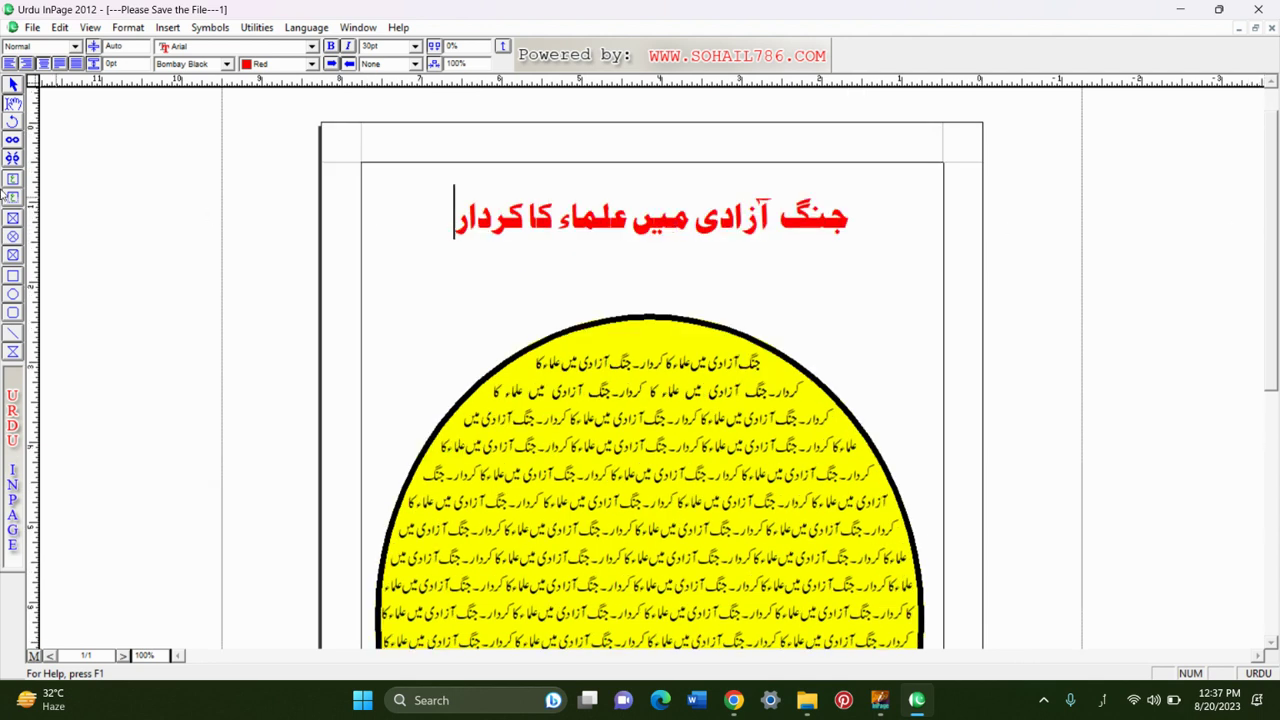
Give the page's main text box a black dashed border with a 5pt width.
{"action": "left_click", "coordinate": [13, 85]}
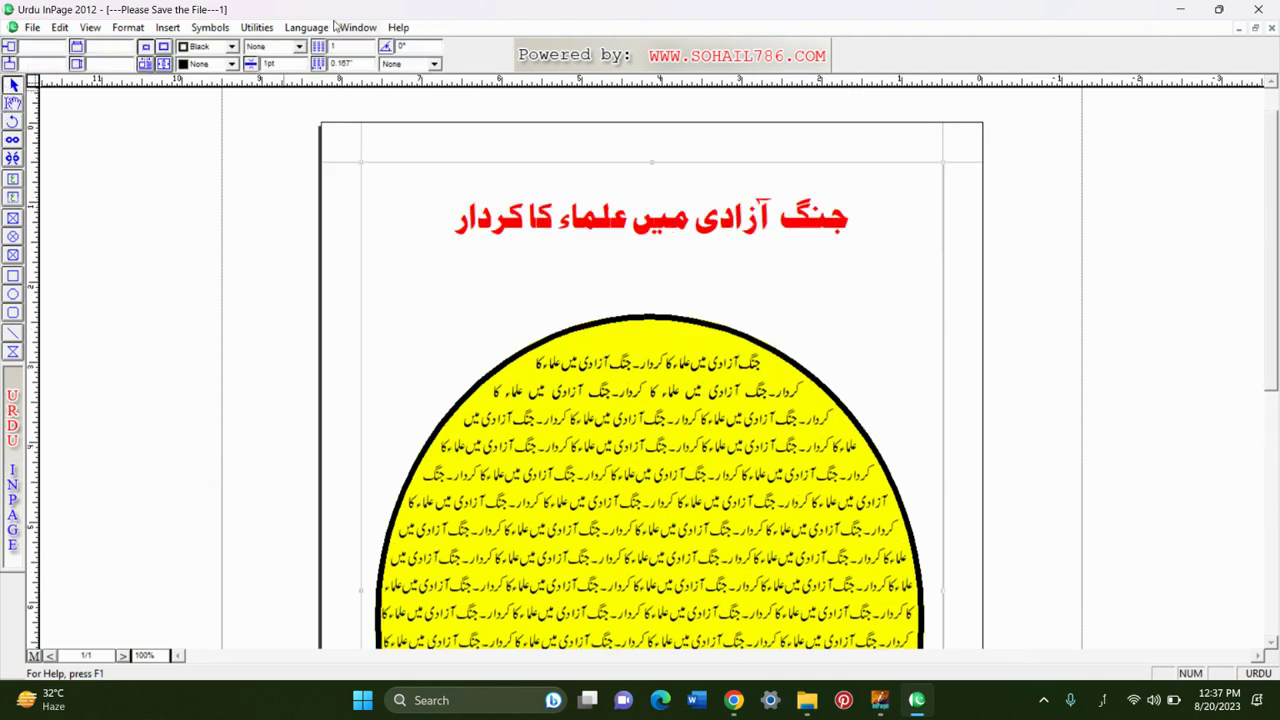
{"action": "left_click", "coordinate": [277, 49]}
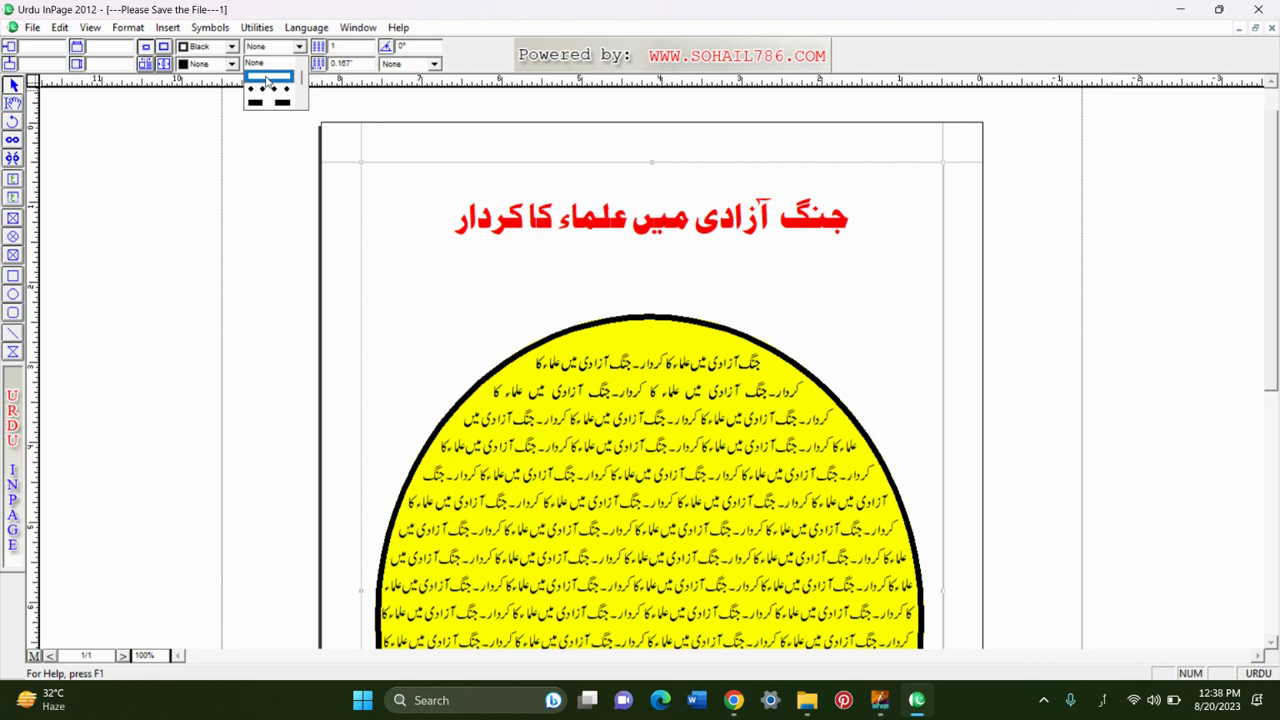
{"action": "left_click", "coordinate": [268, 103]}
{"action": "left_click", "coordinate": [297, 66]}
{"action": "type", "text": "5pt"}
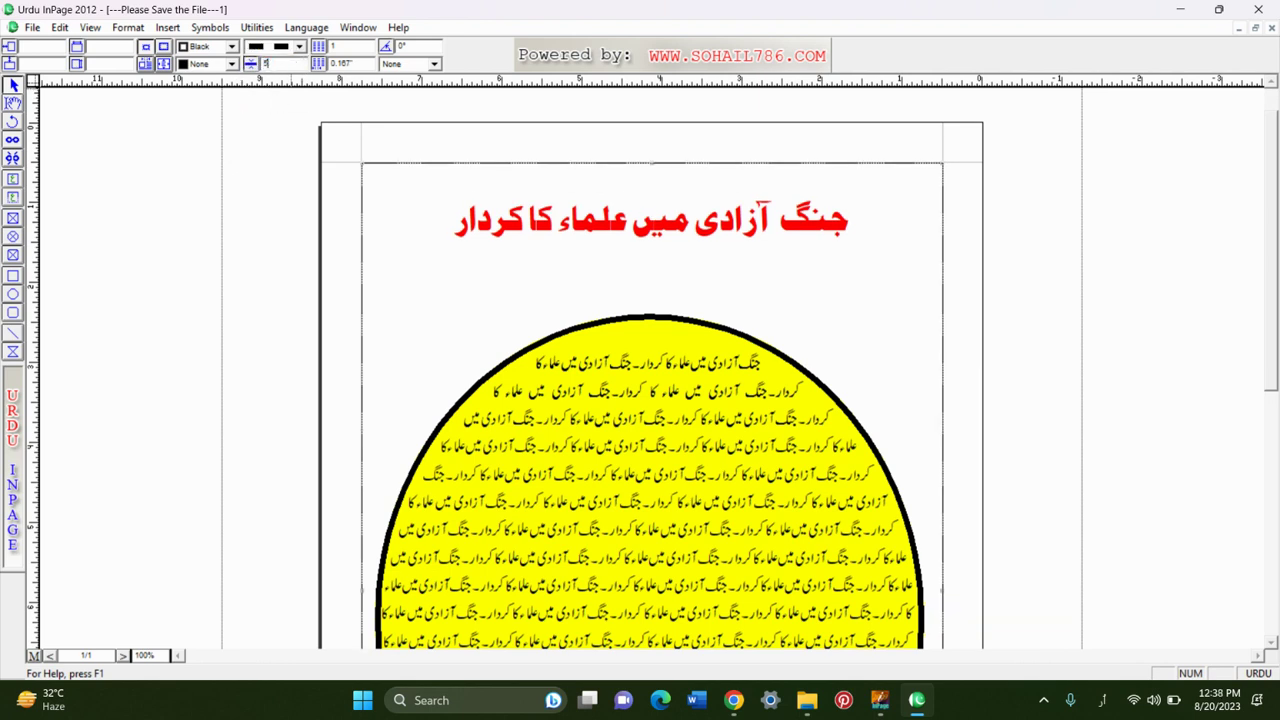
{"action": "key", "text": "Return"}
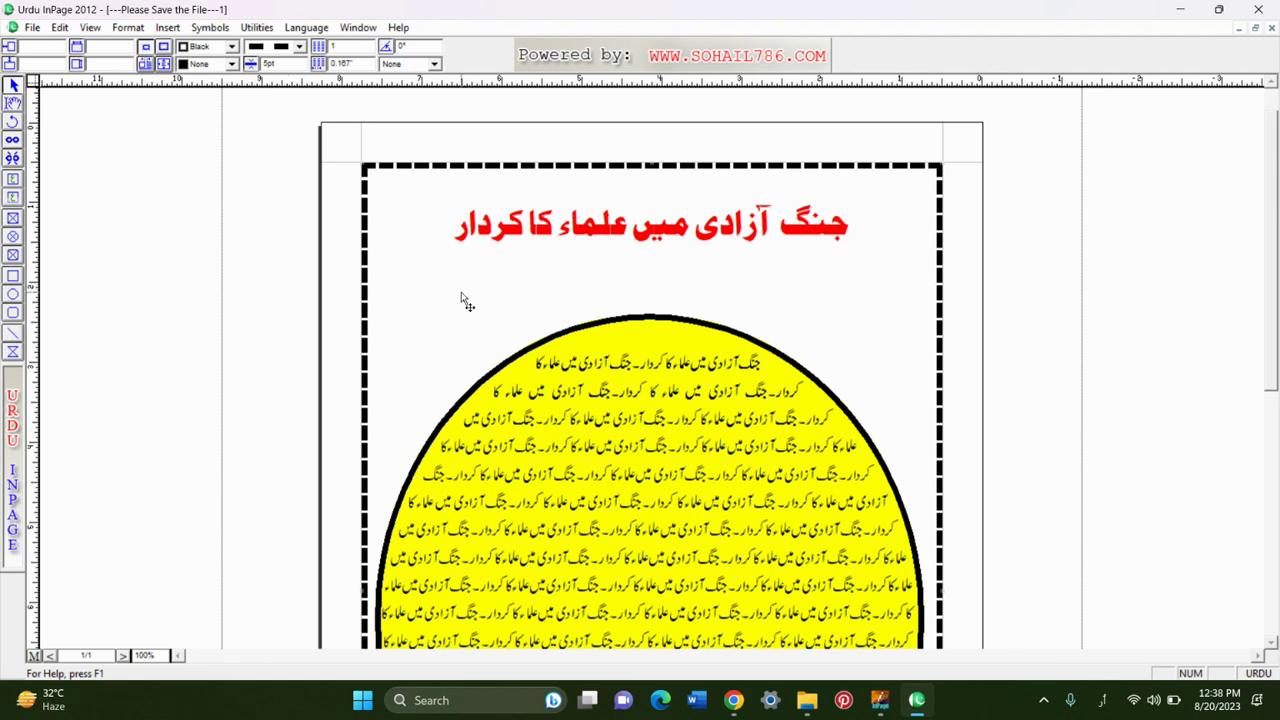
{"action": "key", "text": "ctrl+0"}
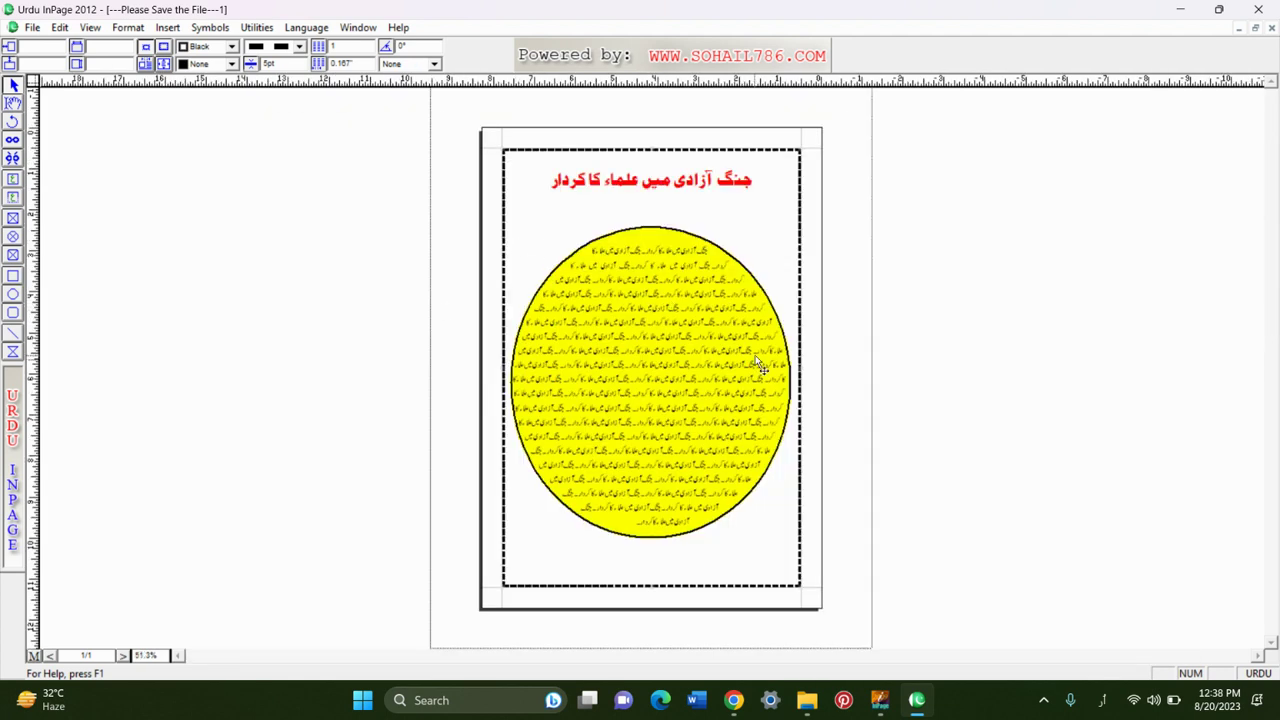
{"action": "scroll", "coordinate": [672, 343], "scroll_direction": "up", "scroll_amount": 3}
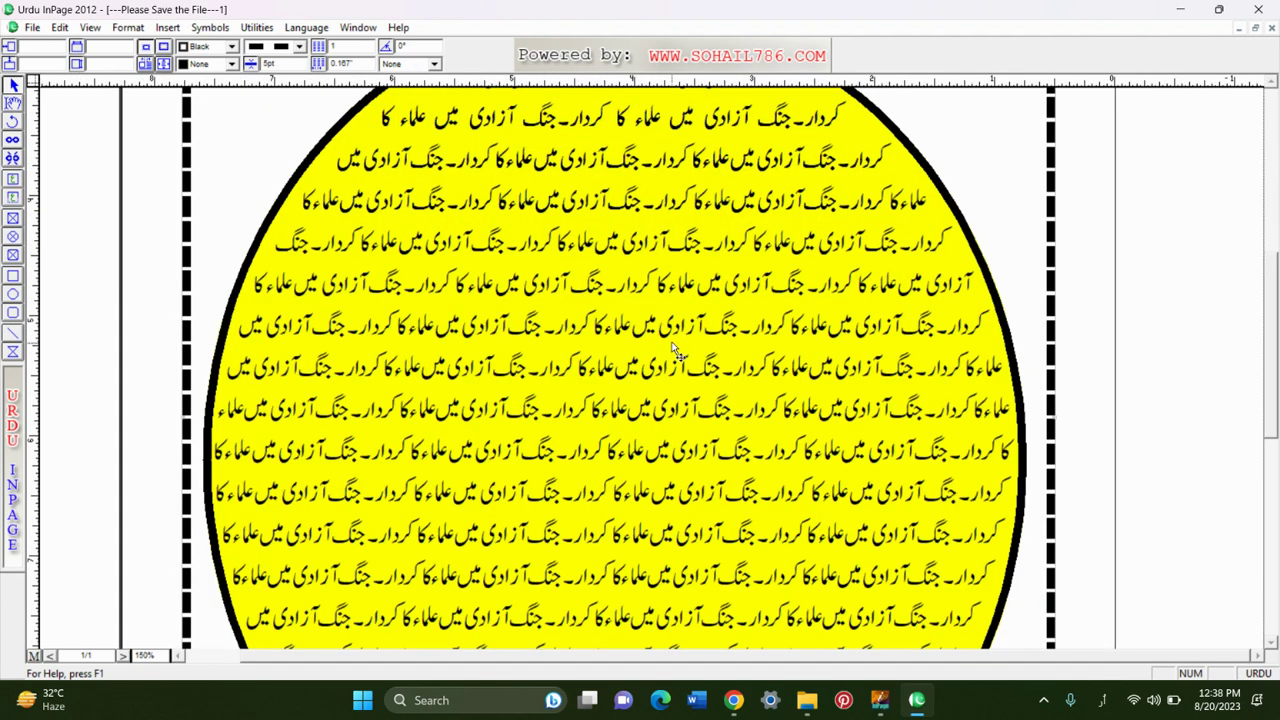
{"action": "scroll", "coordinate": [672, 346], "scroll_direction": "down", "scroll_amount": 3}
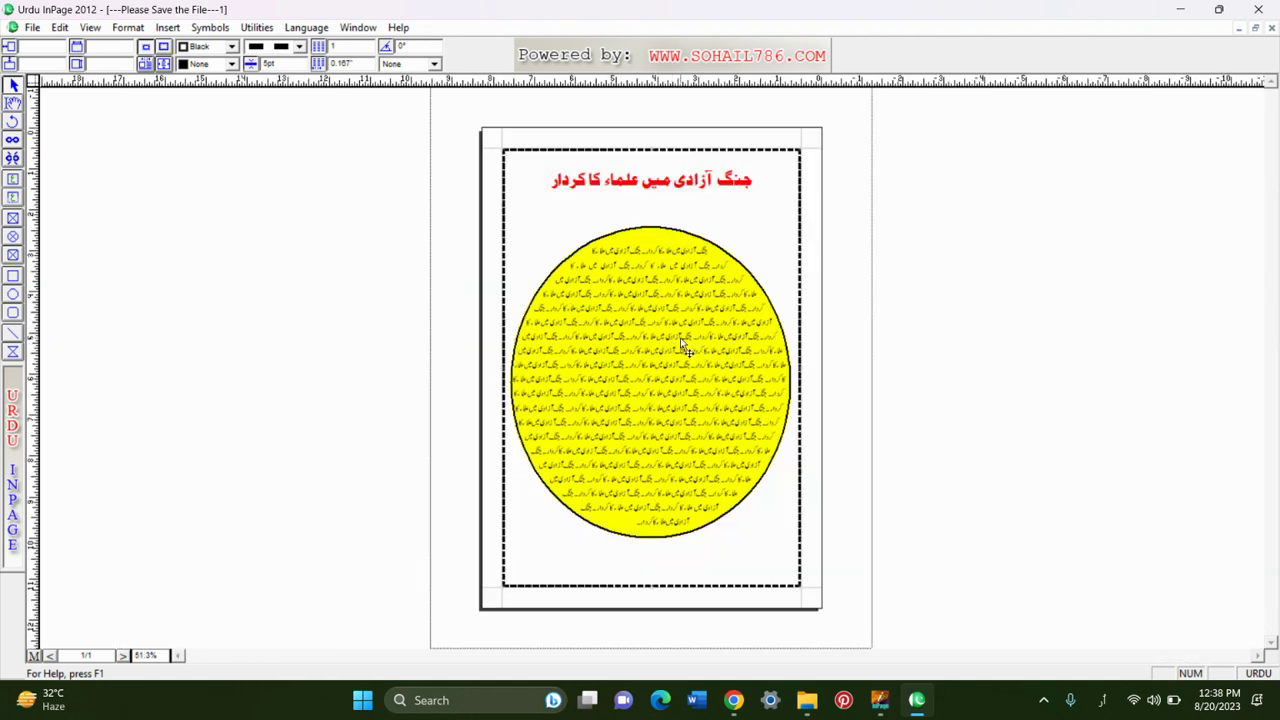
{"action": "scroll", "coordinate": [681, 339], "scroll_direction": "up", "scroll_amount": 3}
{"action": "scroll", "coordinate": [681, 330], "scroll_direction": "down", "scroll_amount": 3}
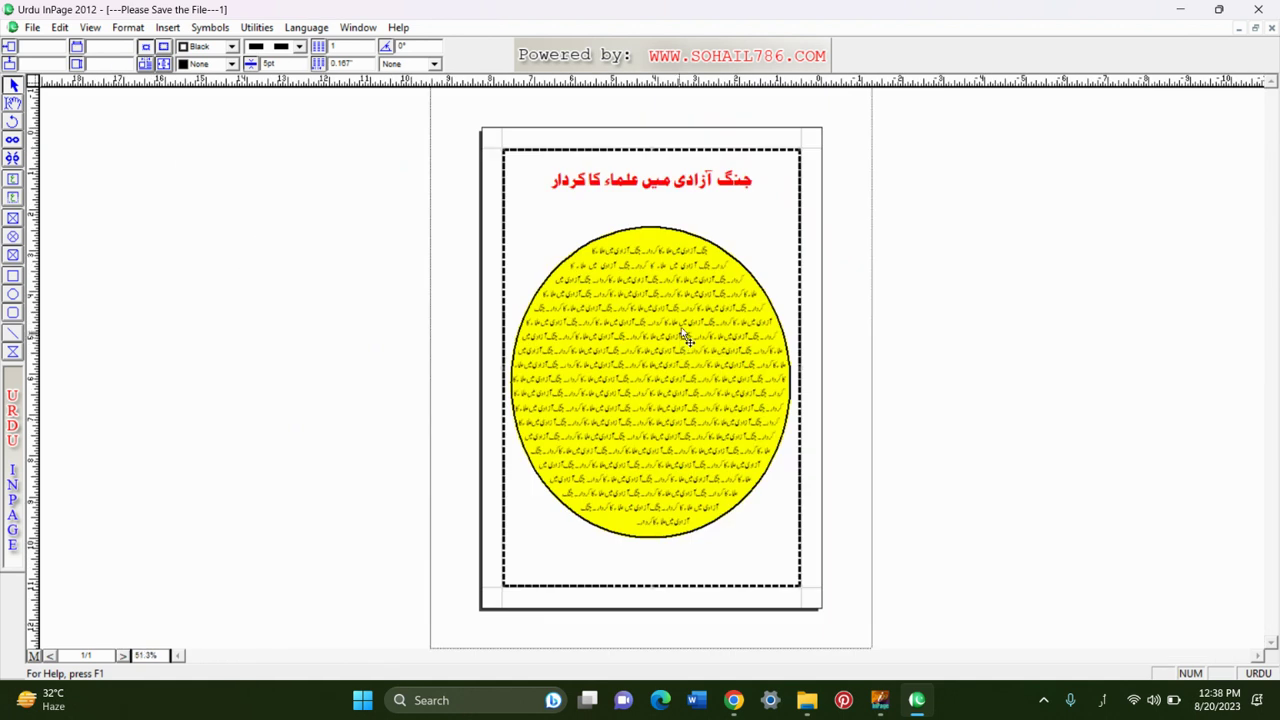
Turn on the Template option for the yellow elliptical text box in its object settings.
{"action": "left_click", "coordinate": [636, 275]}
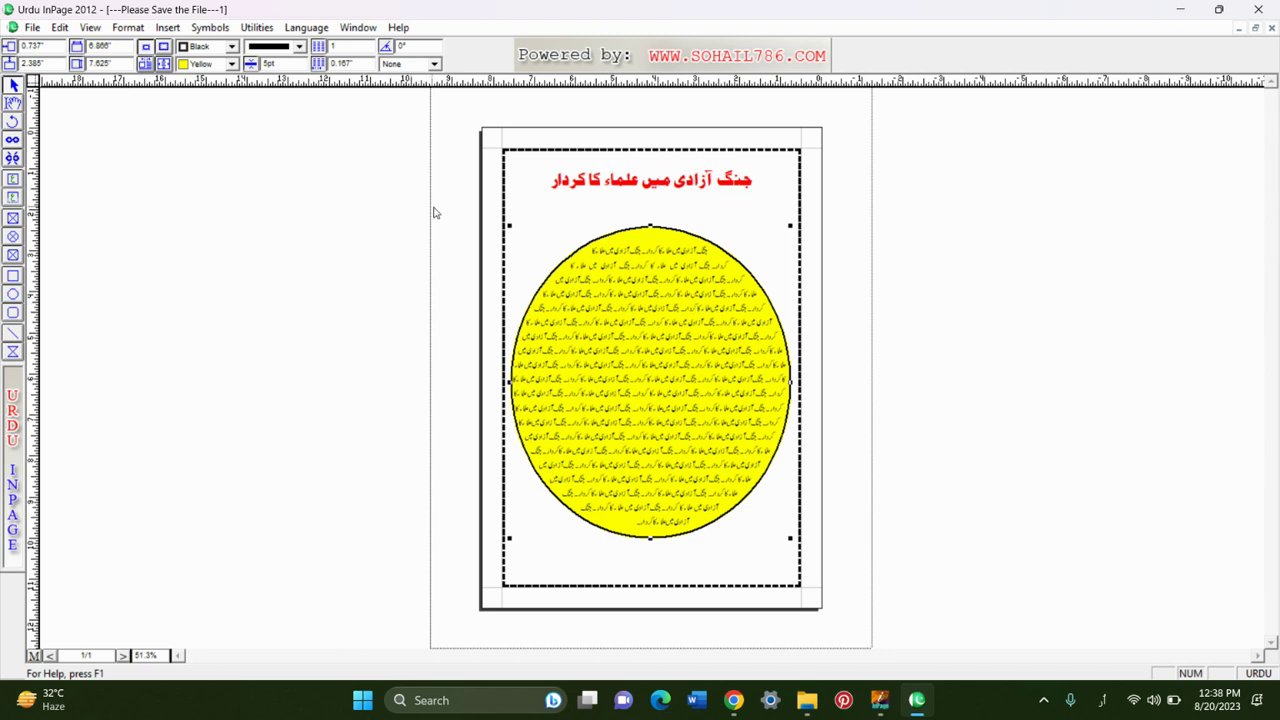
{"action": "scroll", "coordinate": [620, 285], "scroll_direction": "up", "scroll_amount": 3}
{"action": "scroll", "coordinate": [504, 210], "scroll_direction": "down", "scroll_amount": 3}
{"action": "scroll", "coordinate": [517, 230], "scroll_direction": "up", "scroll_amount": 2}
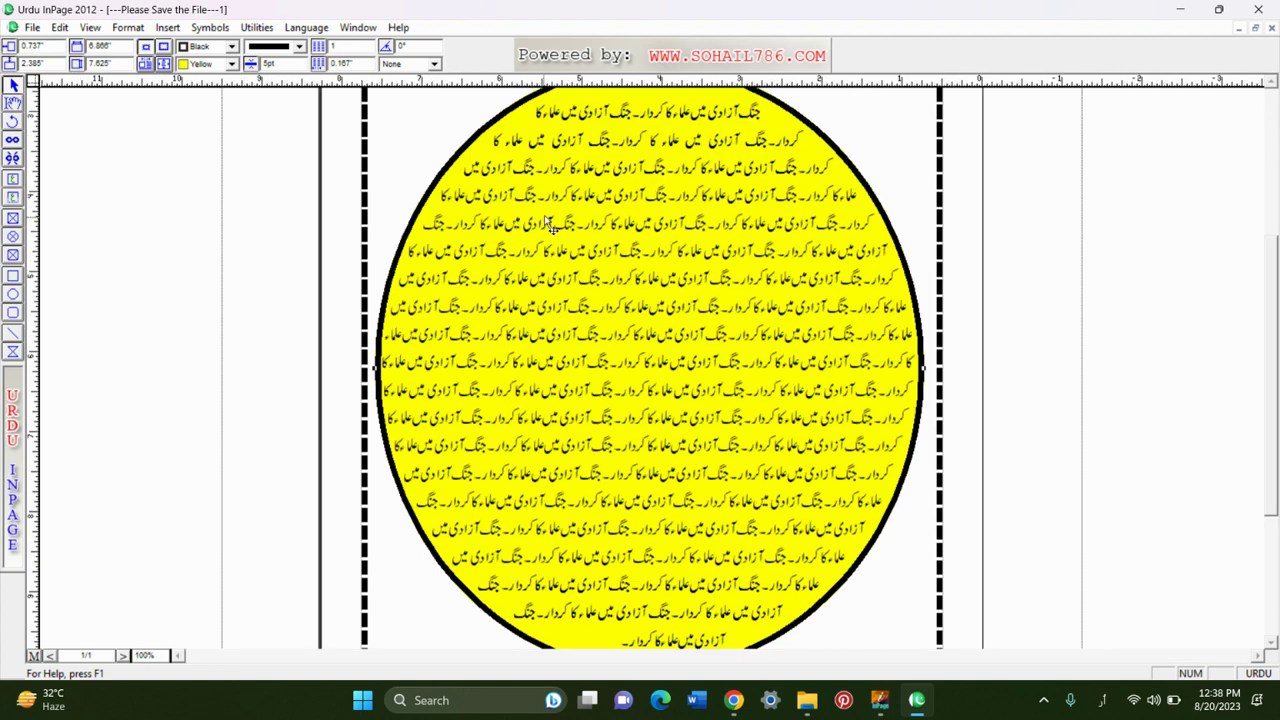
{"action": "left_click", "coordinate": [128, 27]}
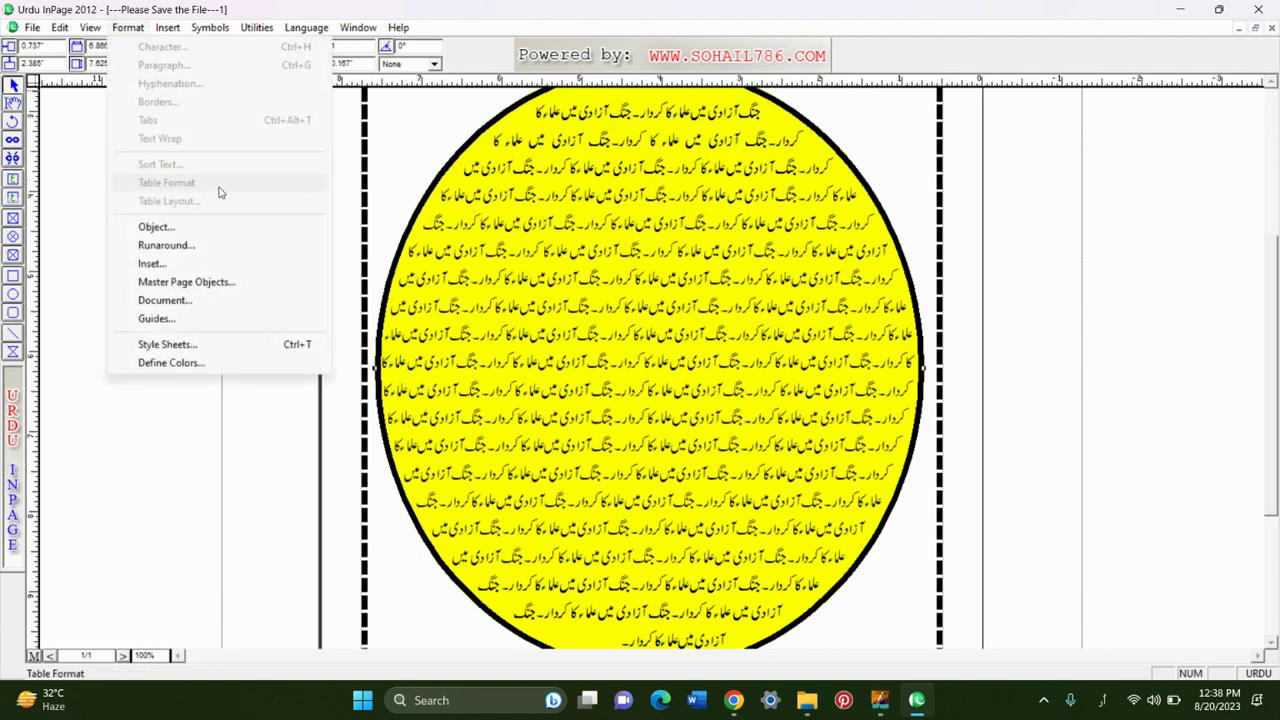
{"action": "left_click", "coordinate": [220, 230]}
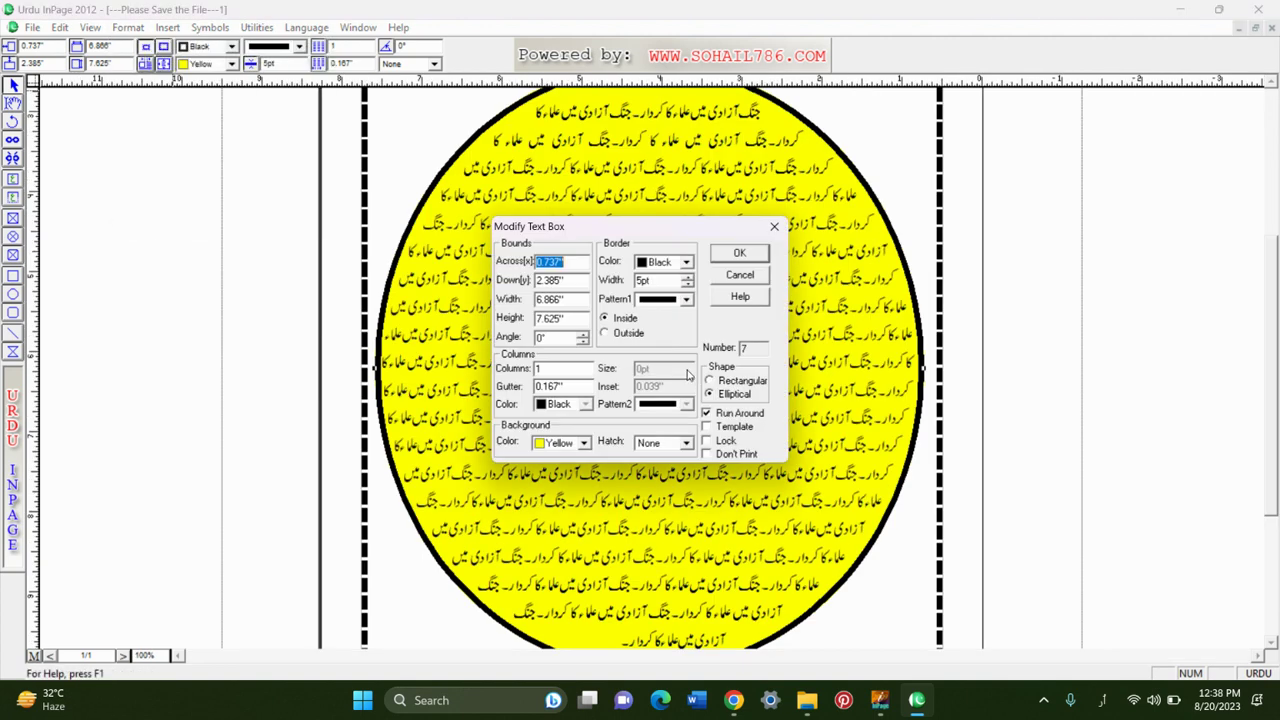
{"action": "left_click", "coordinate": [706, 422]}
{"action": "left_click", "coordinate": [739, 253]}
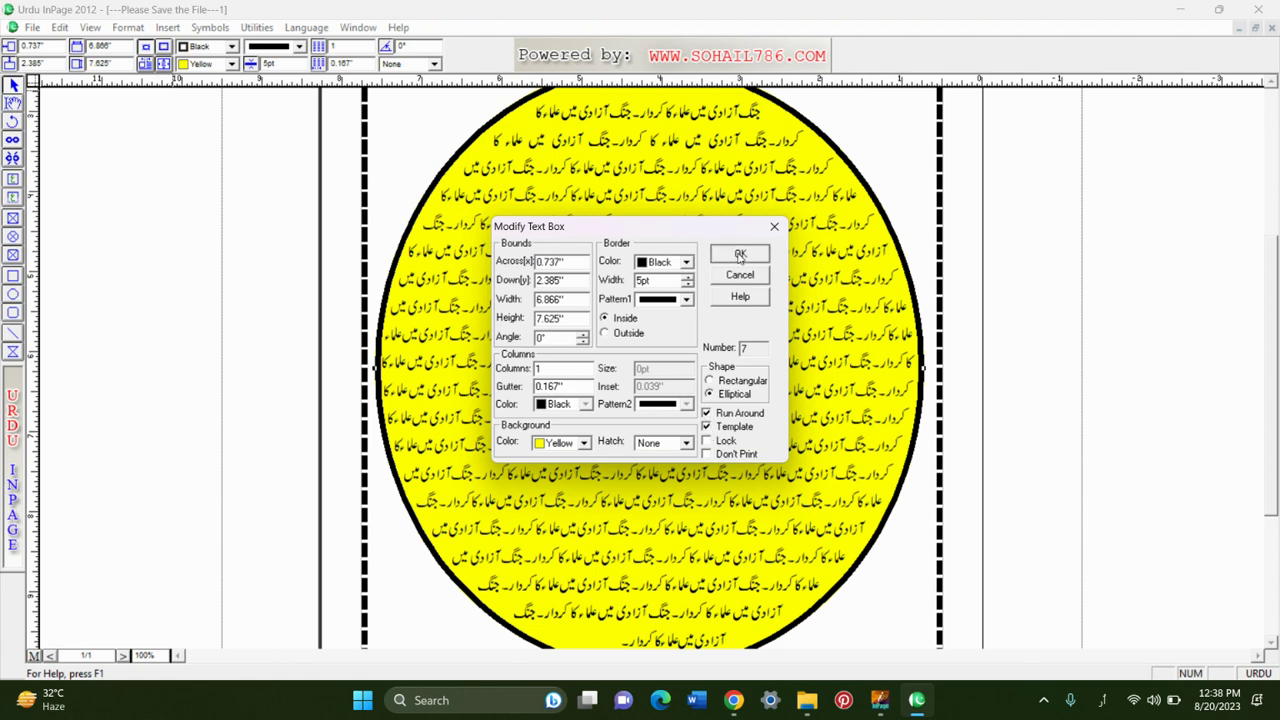
Place several overlapping copies of the template ellipse around the page, and undo the last copy placed over the heading.
{"action": "key", "text": "ctrl+v"}
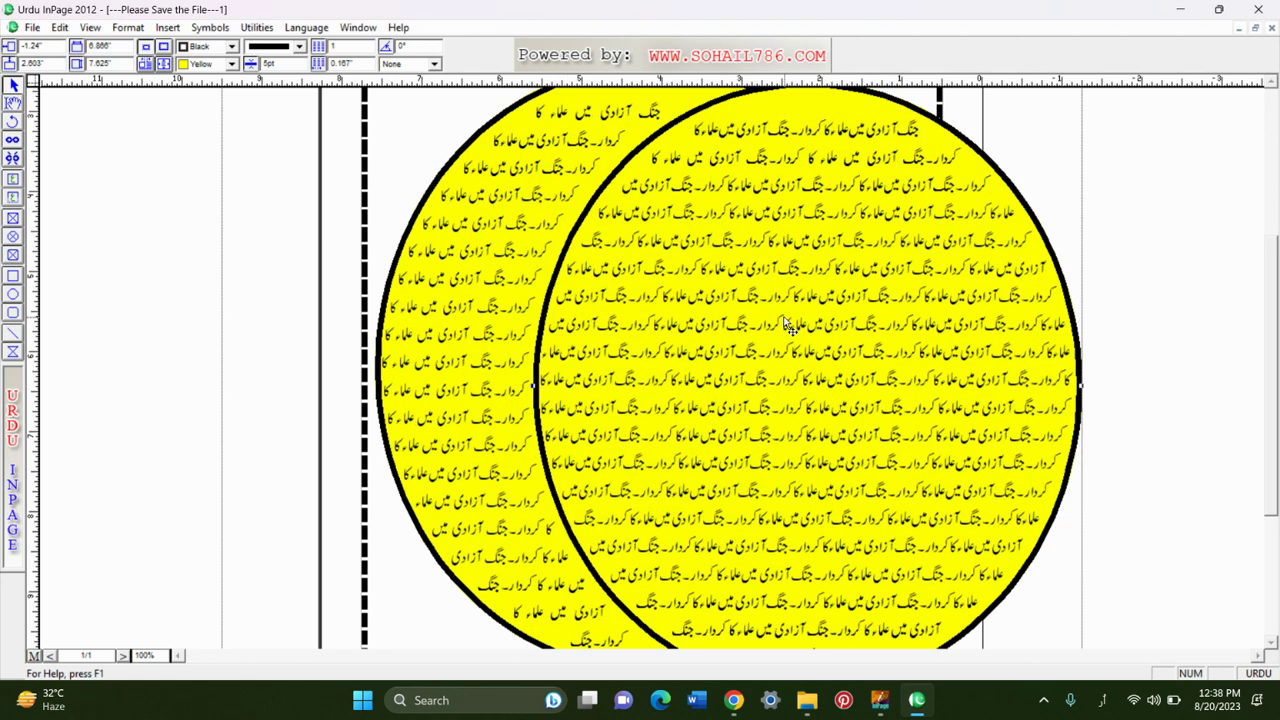
{"action": "key", "text": "ctrl+v"}
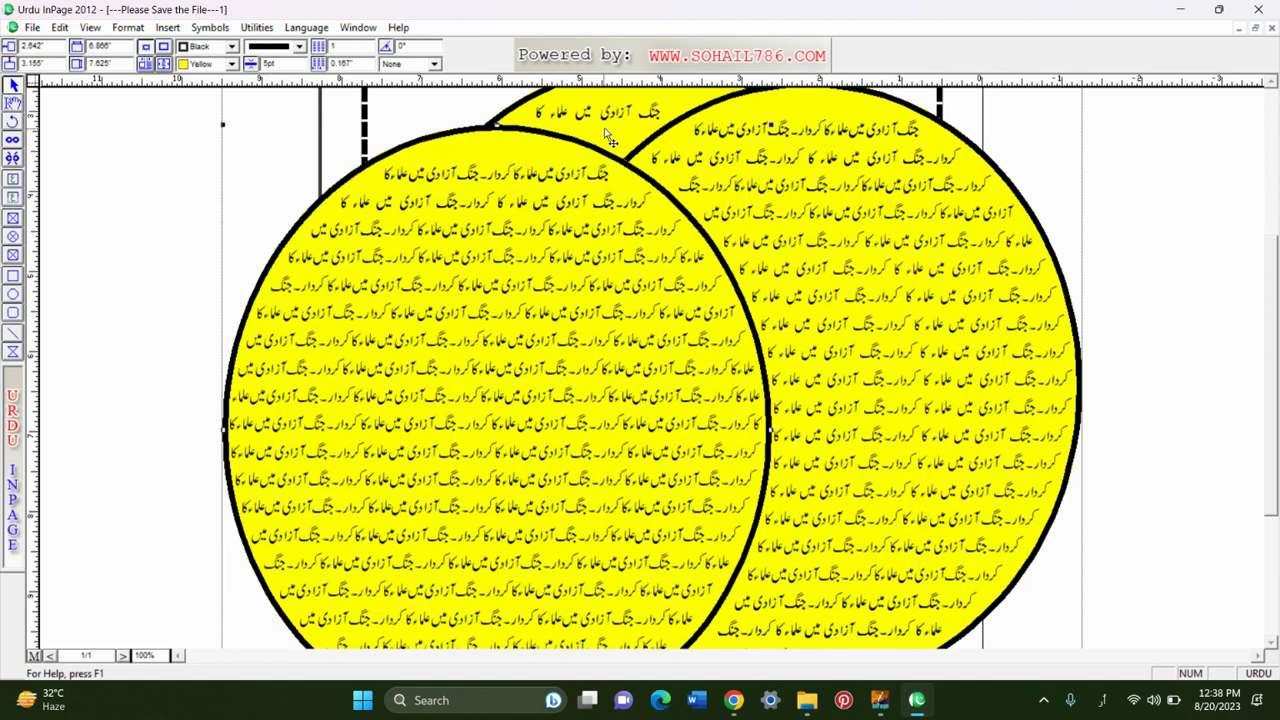
{"action": "left_click_drag", "start_coordinate": [560, 120], "coordinate": [252, 118]}
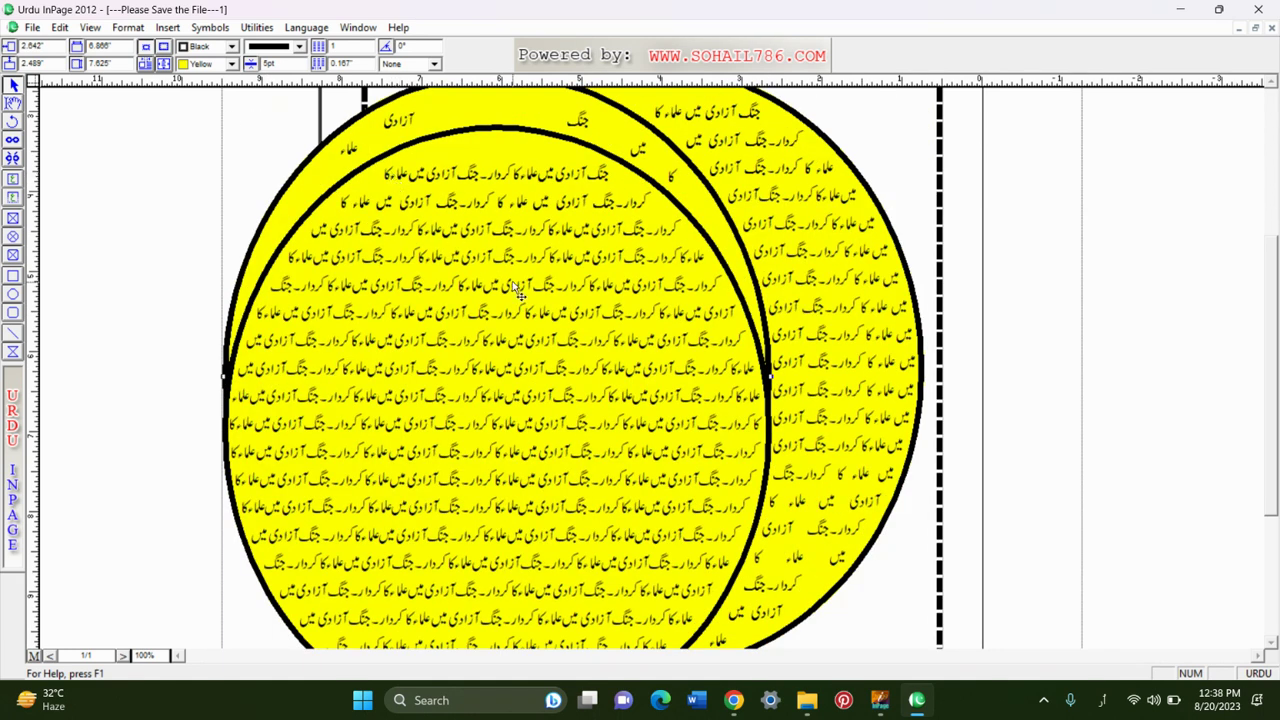
{"action": "left_click_drag", "start_coordinate": [789, 228], "coordinate": [905, 235]}
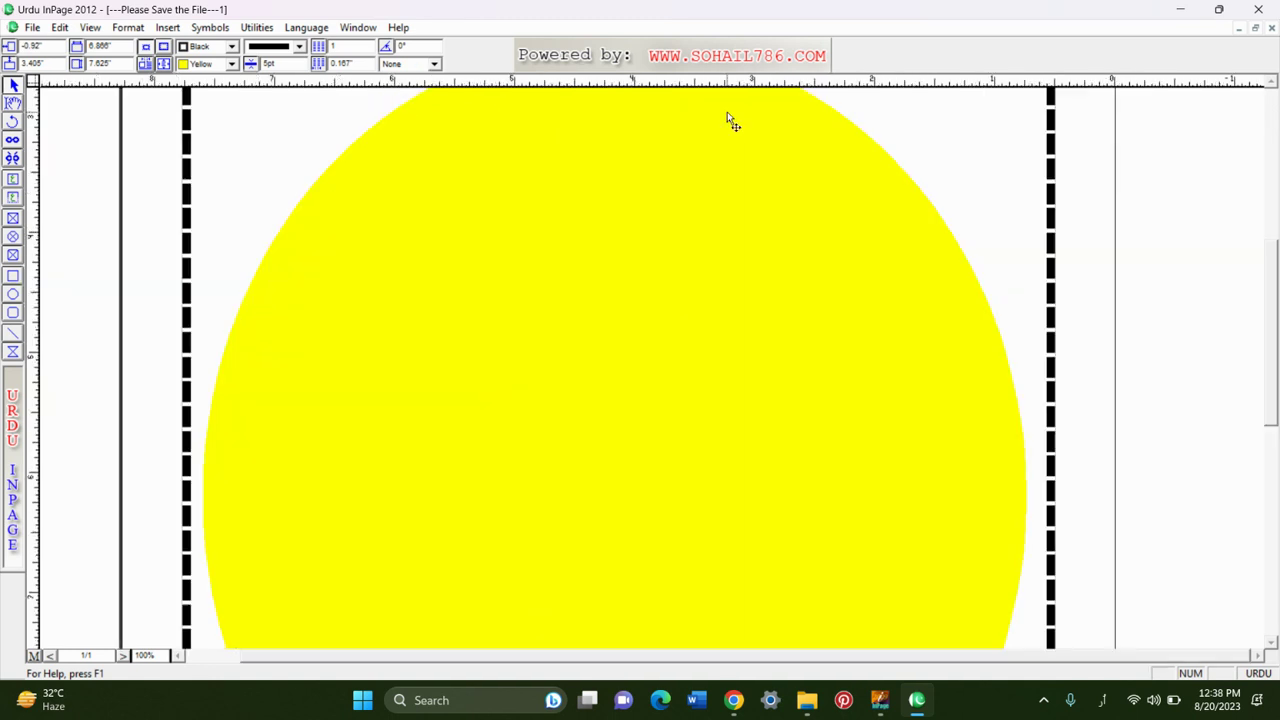
{"action": "key", "text": "ctrl+0"}
{"action": "left_click_drag", "start_coordinate": [679, 260], "coordinate": [800, 202]}
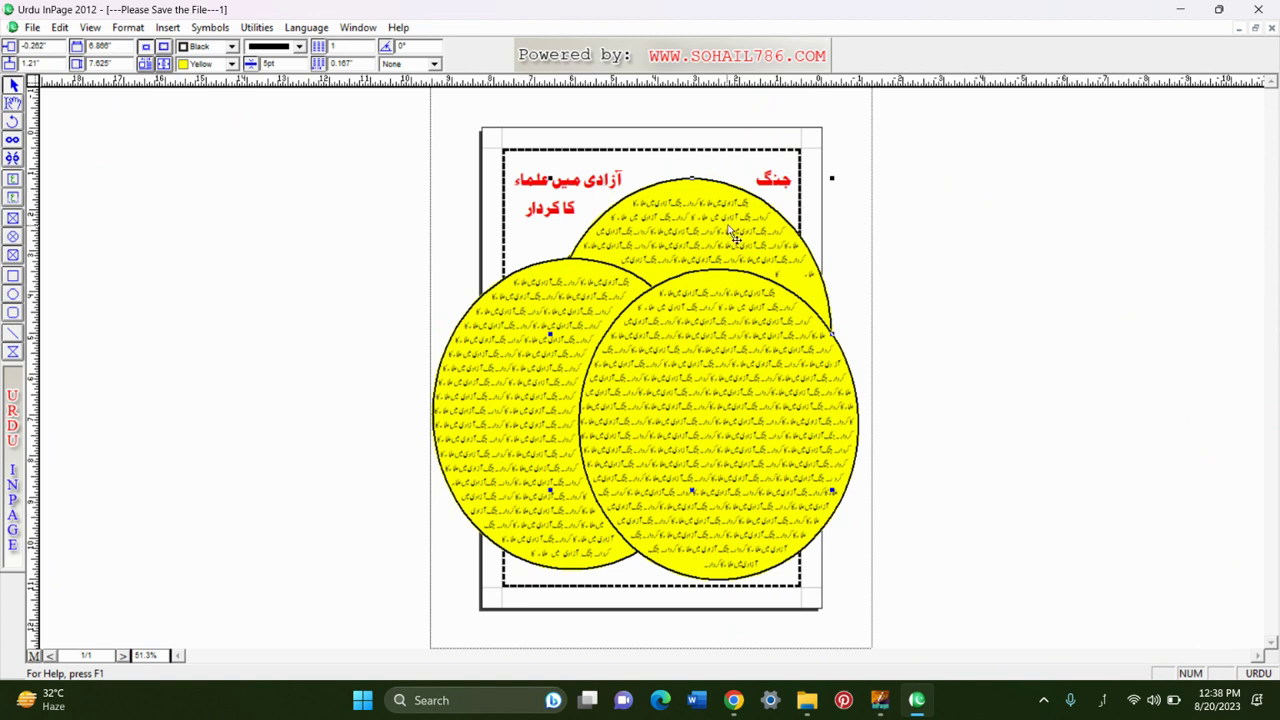
{"action": "key", "text": "ctrl+z"}
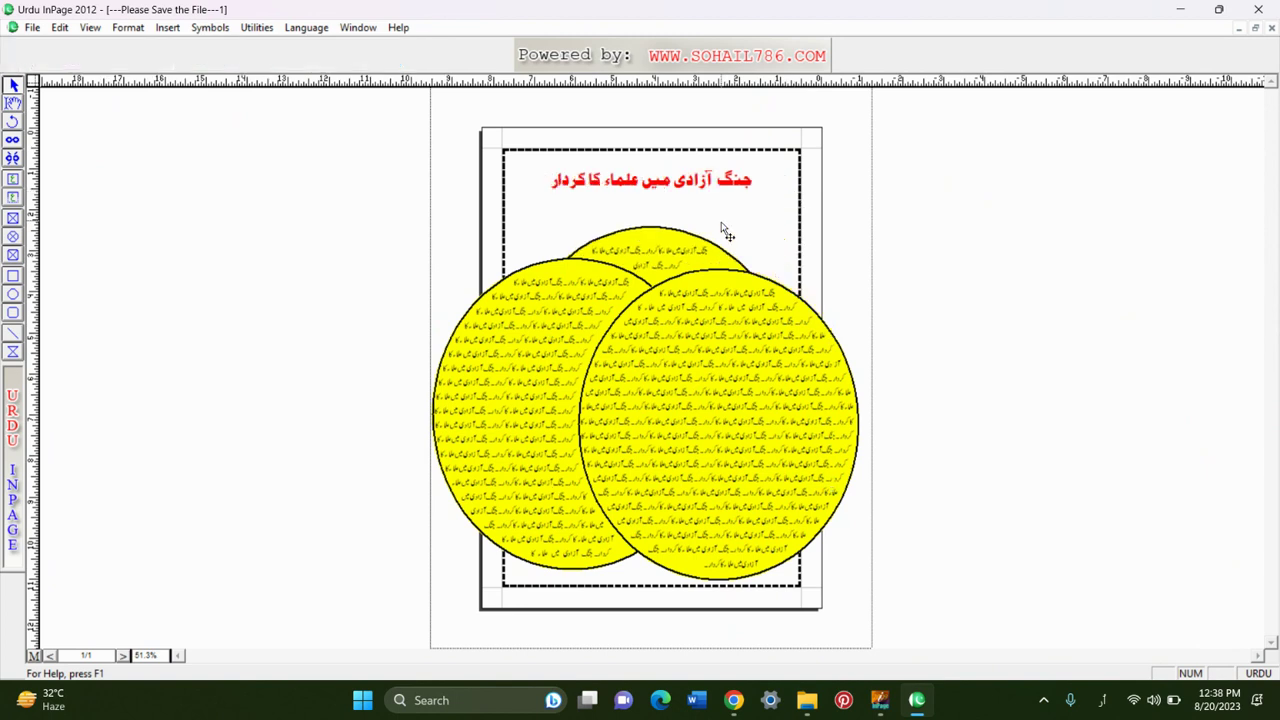
Delete the two extra ellipse copies so that only the original yellow ellipse is left on the page.
{"action": "left_click", "coordinate": [726, 328]}
{"action": "left_click_drag", "start_coordinate": [724, 323], "coordinate": [715, 282]}
{"action": "key", "text": "Delete"}
{"action": "left_click", "coordinate": [590, 390]}
{"action": "key", "text": "Delete"}
{"action": "left_click", "coordinate": [648, 396]}
{"action": "key", "text": "ctrl+z"}
{"action": "key", "text": "ctrl+z"}
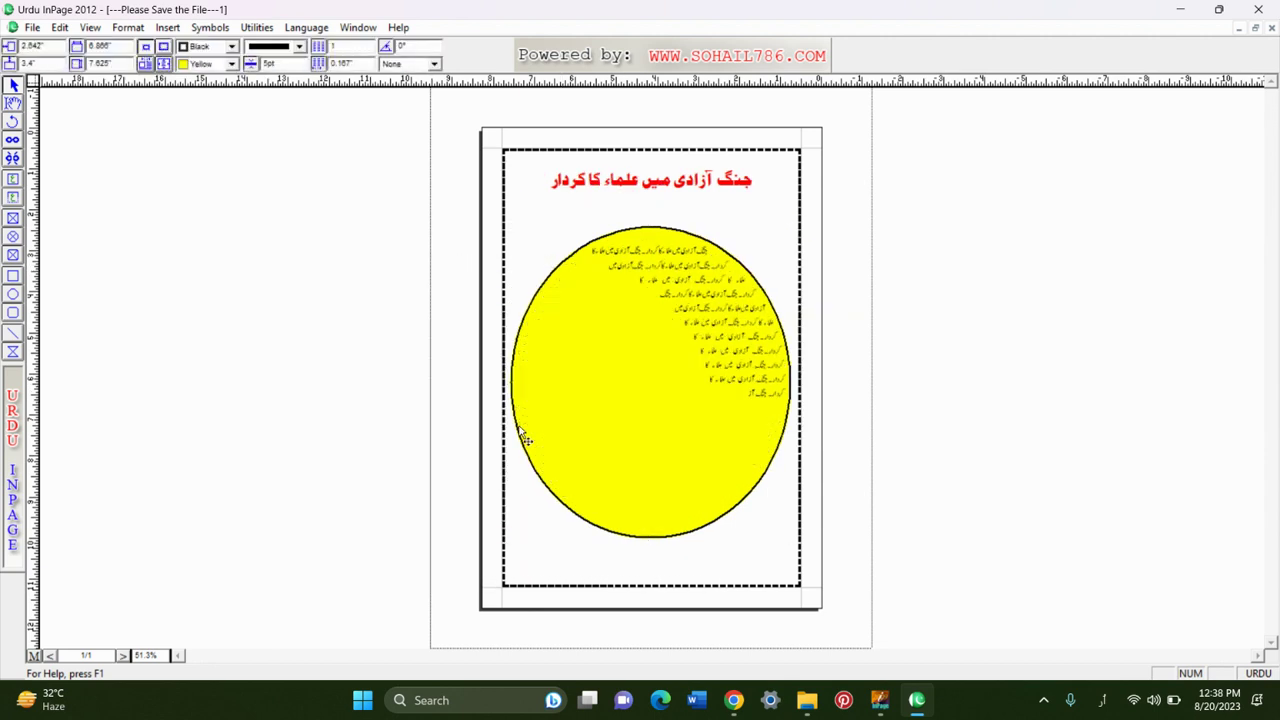
{"action": "key", "text": "ctrl+y"}
{"action": "key", "text": "ctrl+y"}
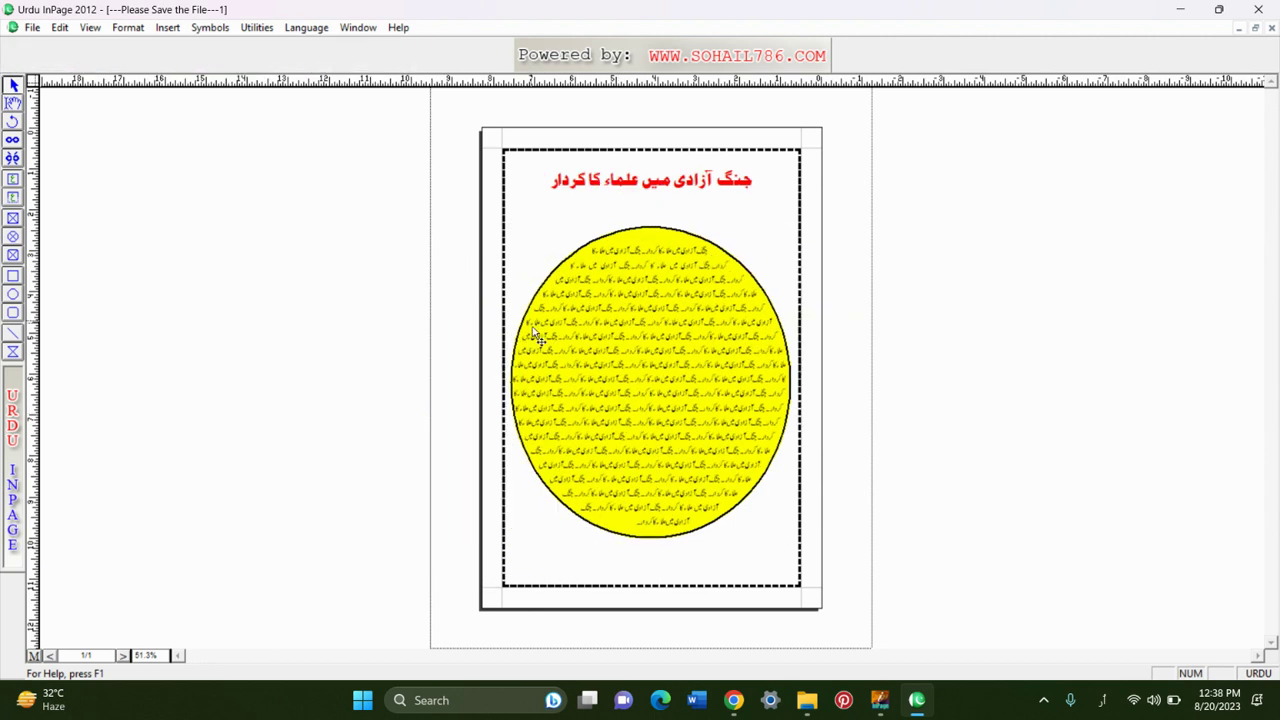
Turn off the Template option and turn on the Lock option for the yellow ellipse.
{"action": "left_click", "coordinate": [125, 27]}
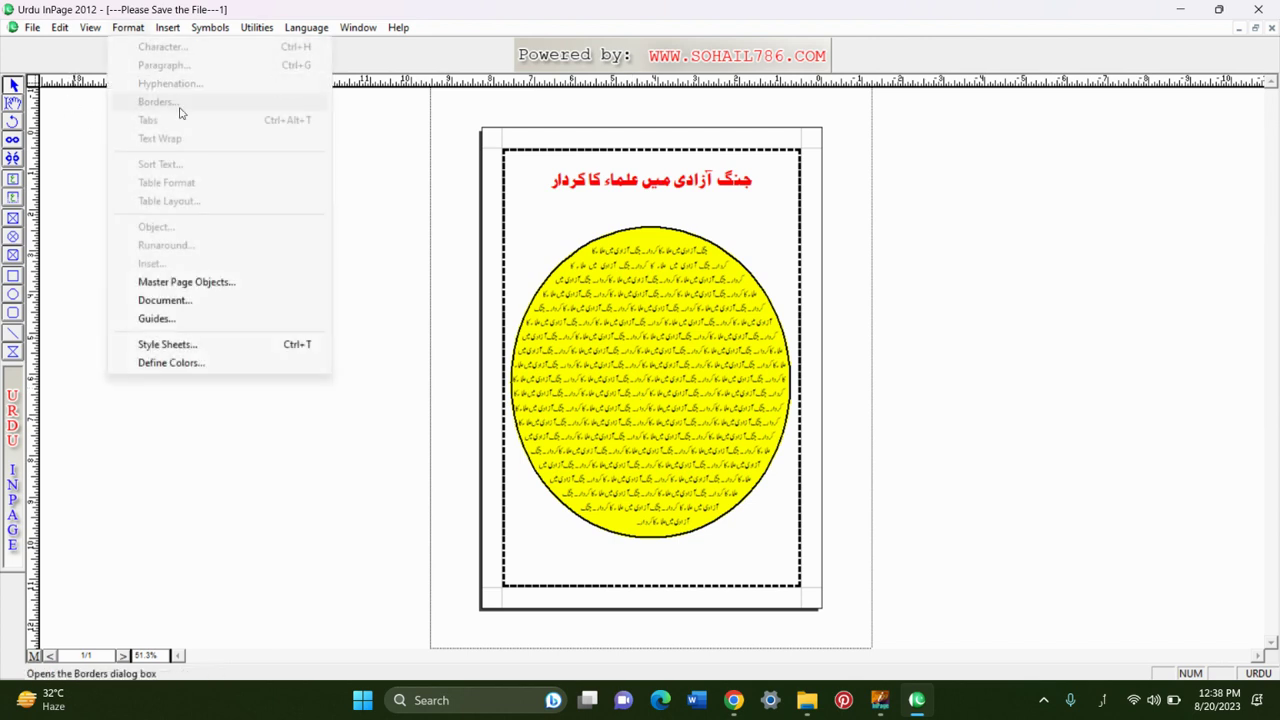
{"action": "left_click", "coordinate": [567, 311]}
{"action": "left_click", "coordinate": [128, 27]}
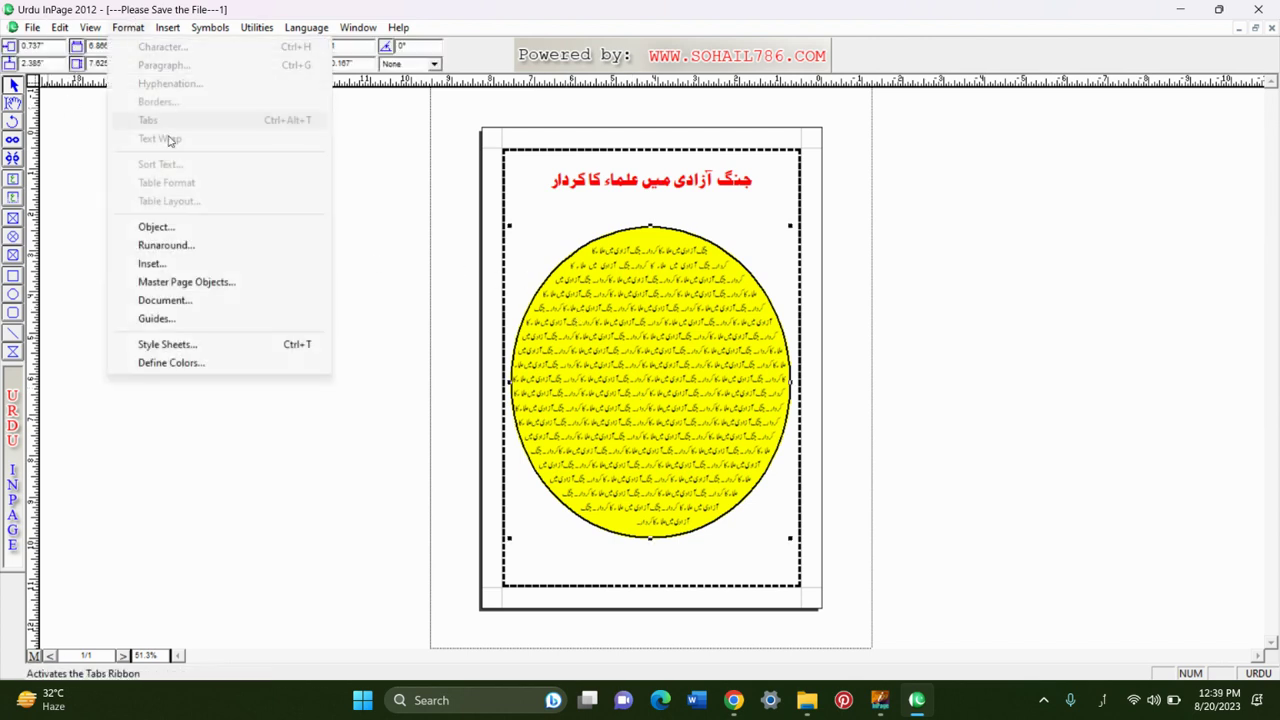
{"action": "left_click", "coordinate": [160, 232]}
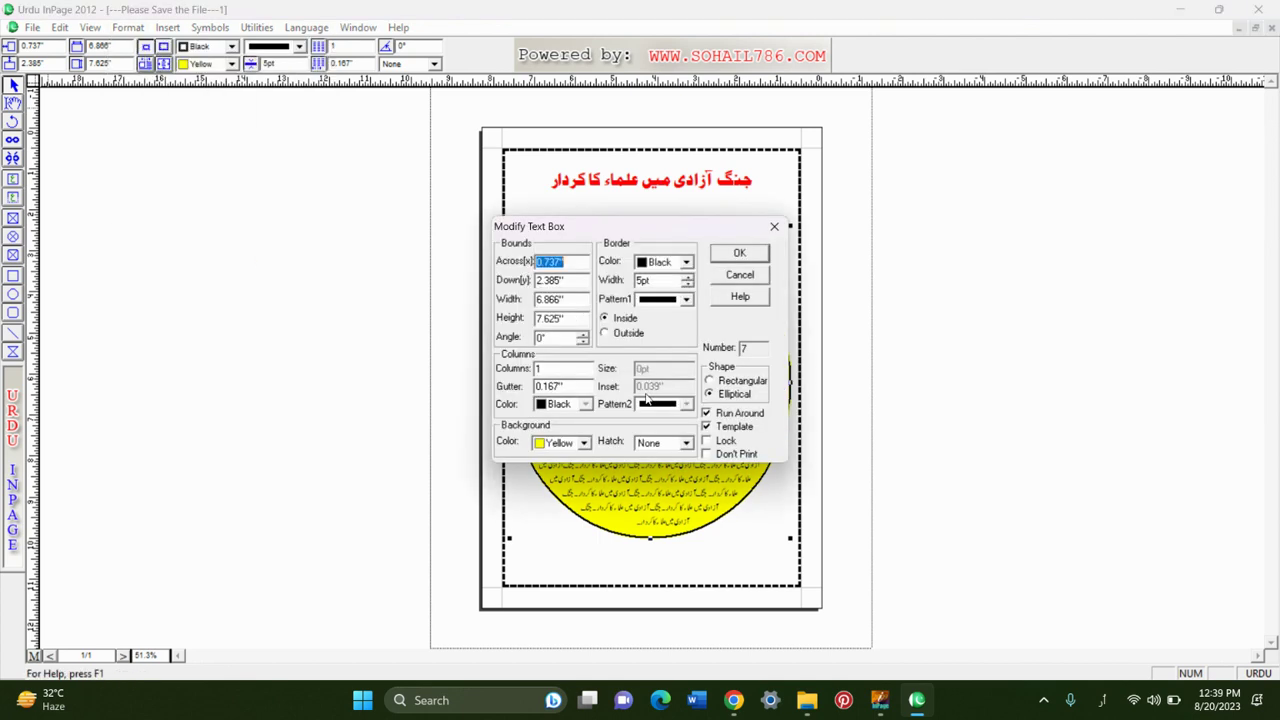
{"action": "left_click", "coordinate": [706, 427]}
{"action": "left_click", "coordinate": [740, 256]}
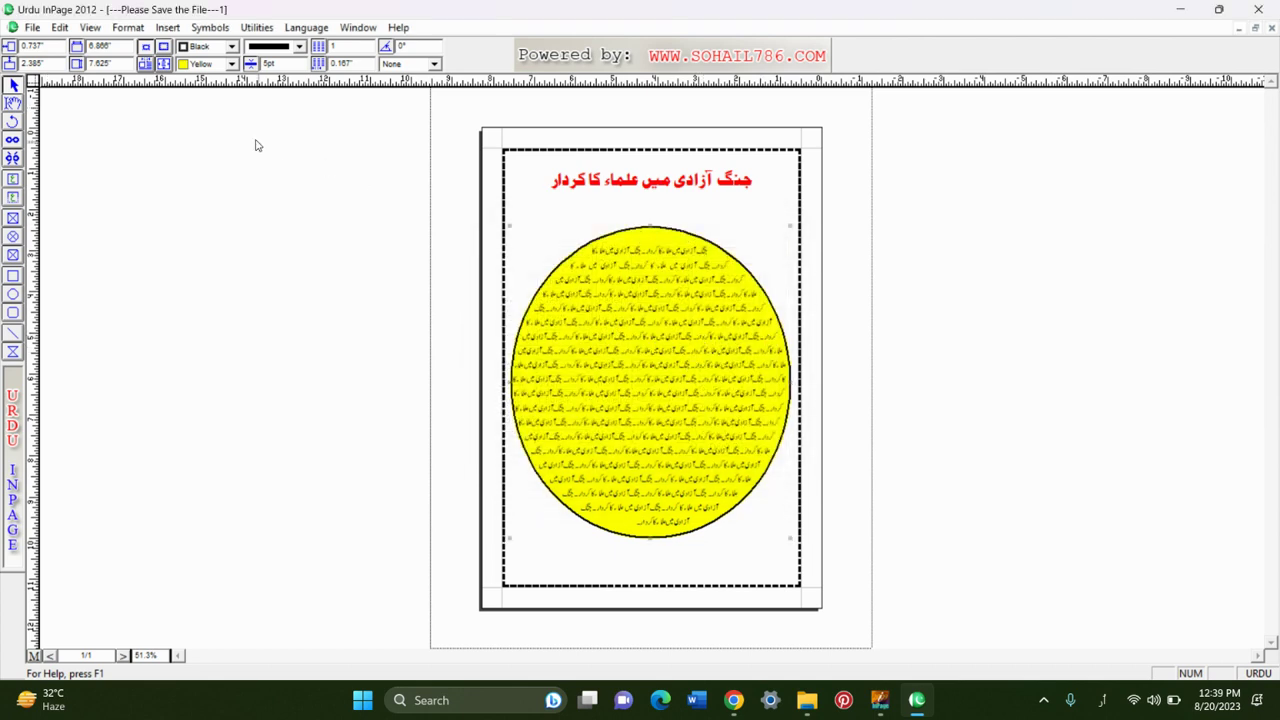
Unlock the yellow ellipse by turning off the Lock option in its object settings.
{"action": "left_click", "coordinate": [125, 27]}
{"action": "left_click", "coordinate": [214, 224]}
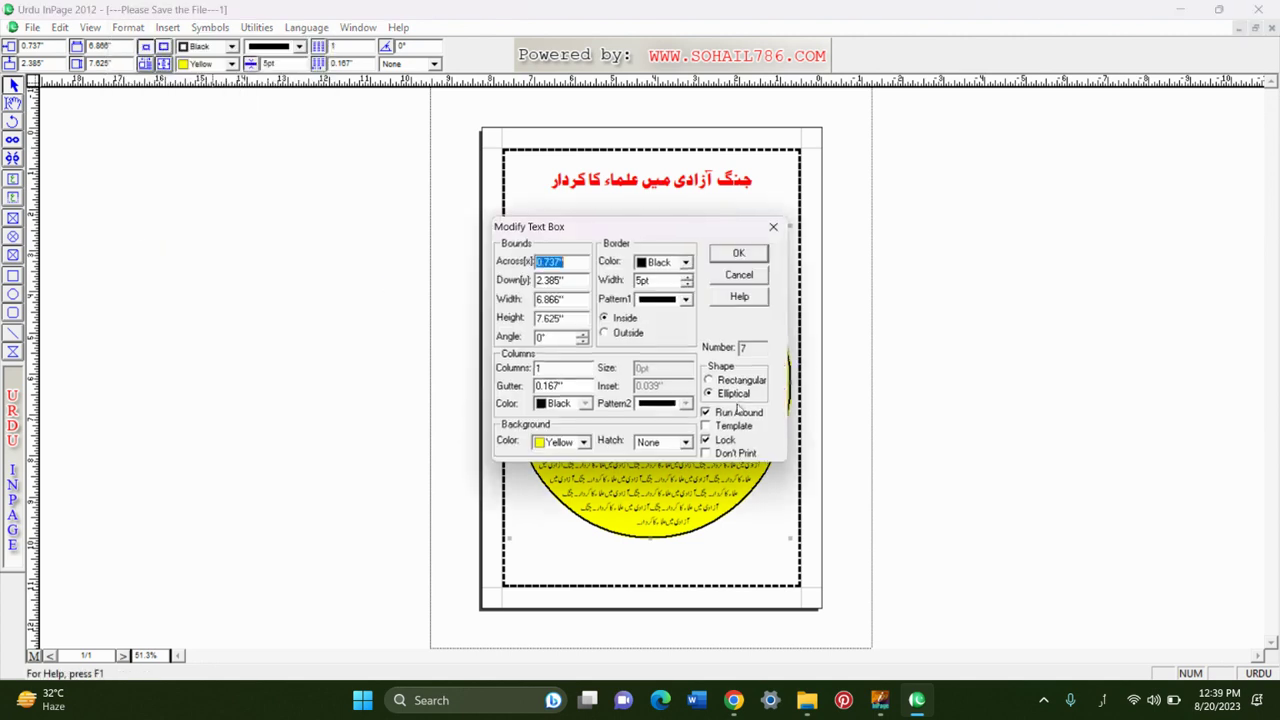
{"action": "left_click", "coordinate": [706, 442]}
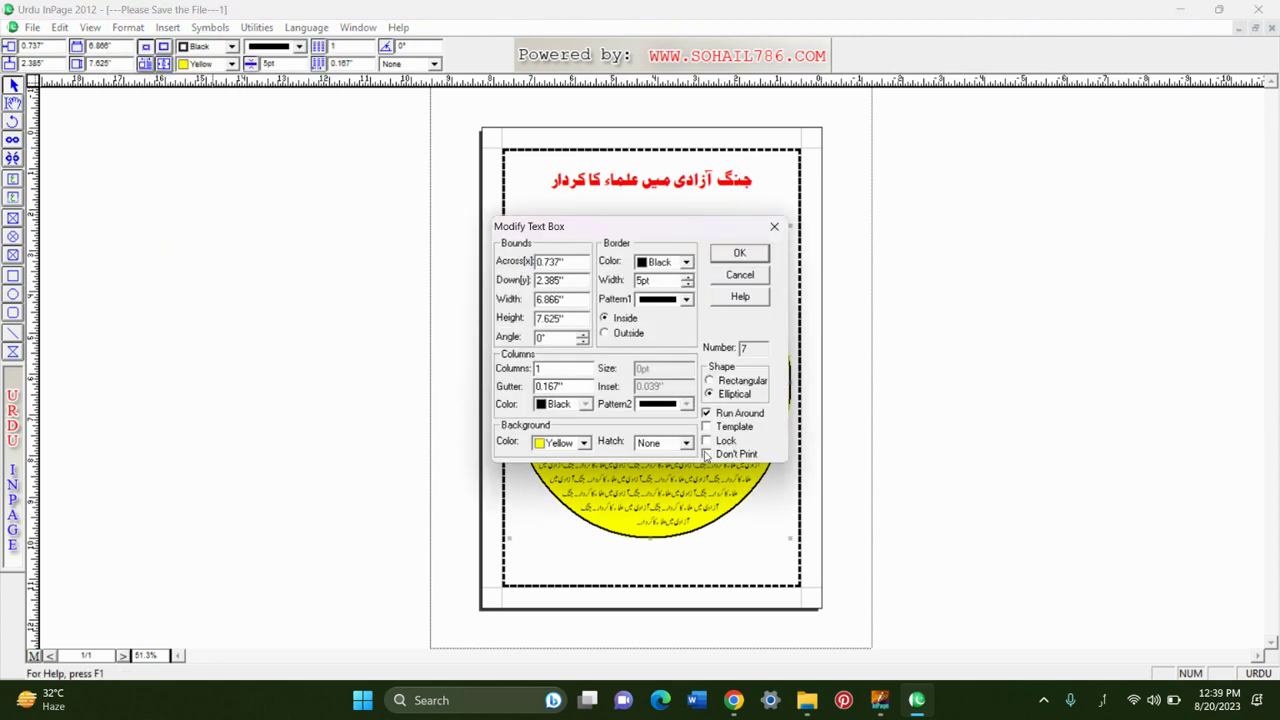
{"action": "left_click", "coordinate": [741, 252]}
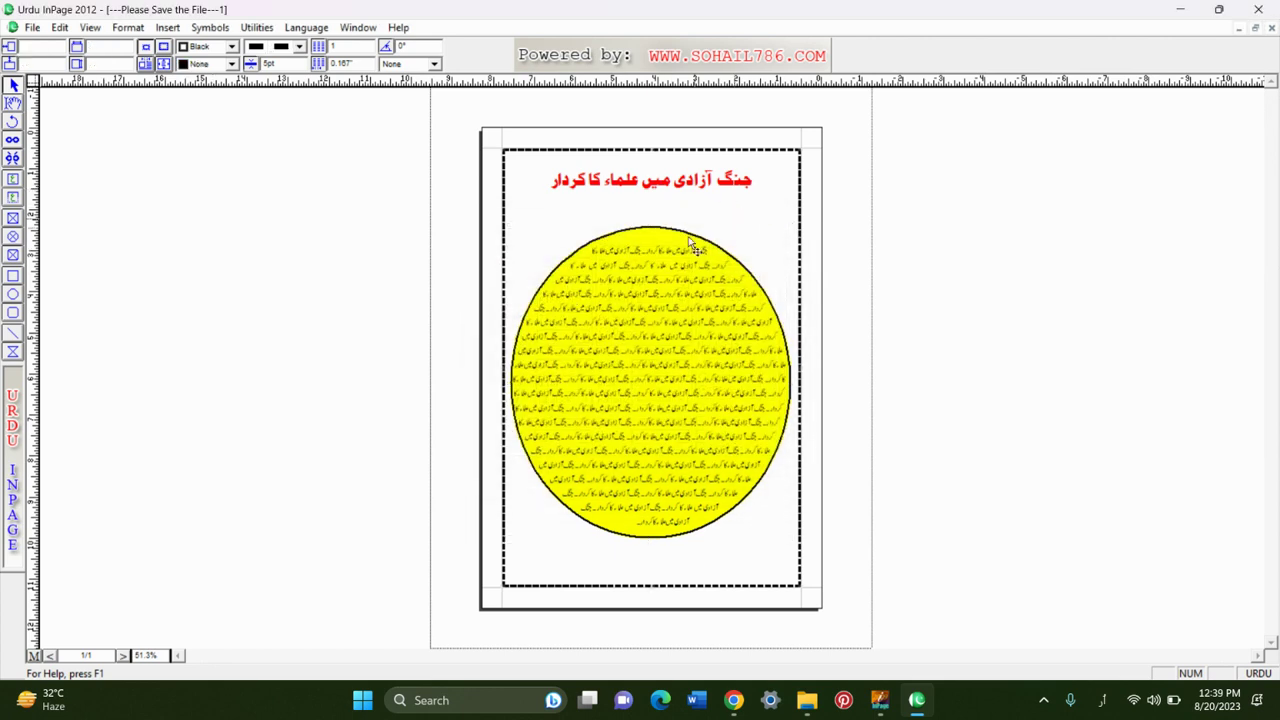
{"action": "left_click", "coordinate": [594, 288], "text": "ctrl"}
{"action": "key", "text": "ctrl+0"}
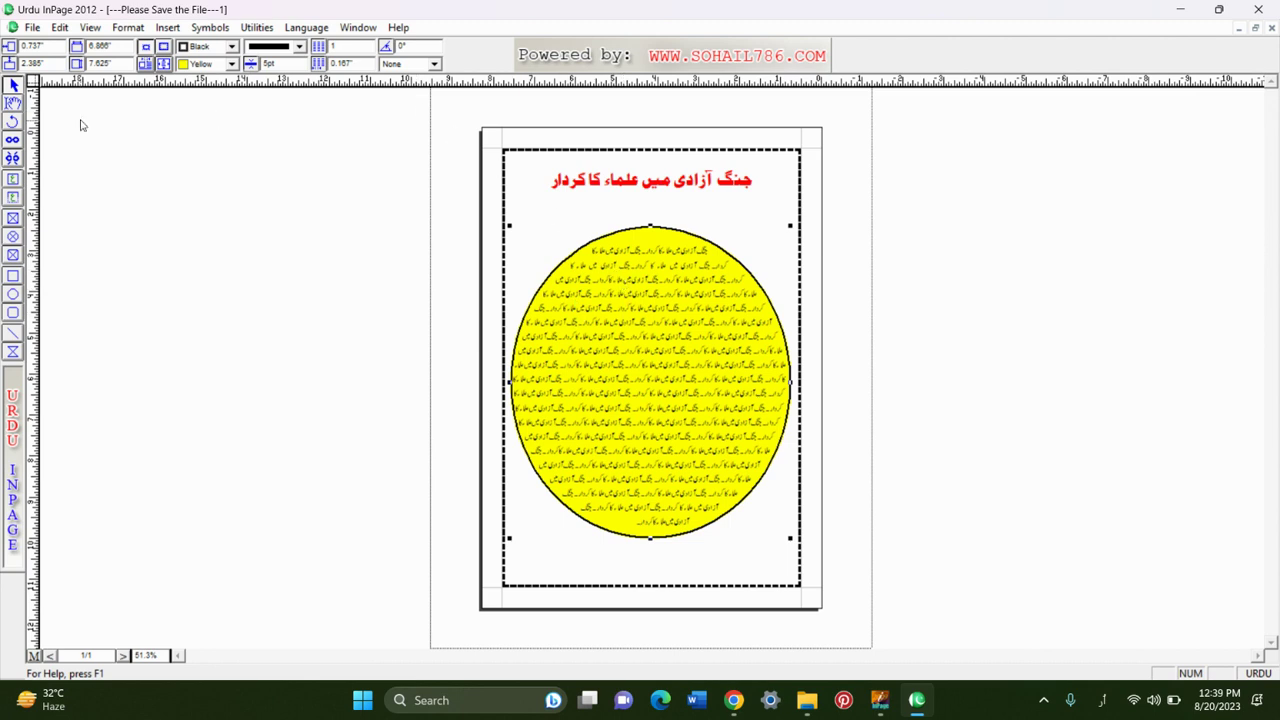
{"action": "left_click", "coordinate": [117, 30]}
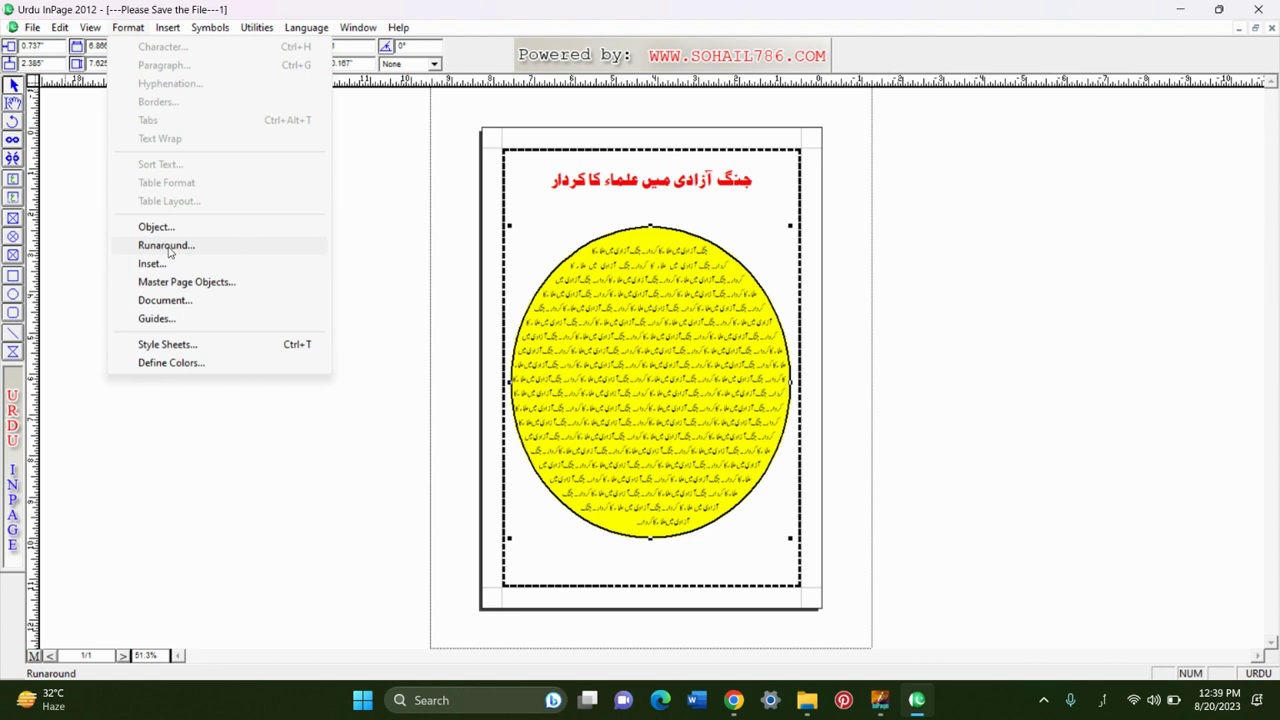
{"action": "key", "text": "Escape"}
Draw a rectangular text box about 2.09" wide and 1.618" high within the upper half of the ellipse's text.
{"action": "left_click", "coordinate": [600, 320], "text": "ctrl"}
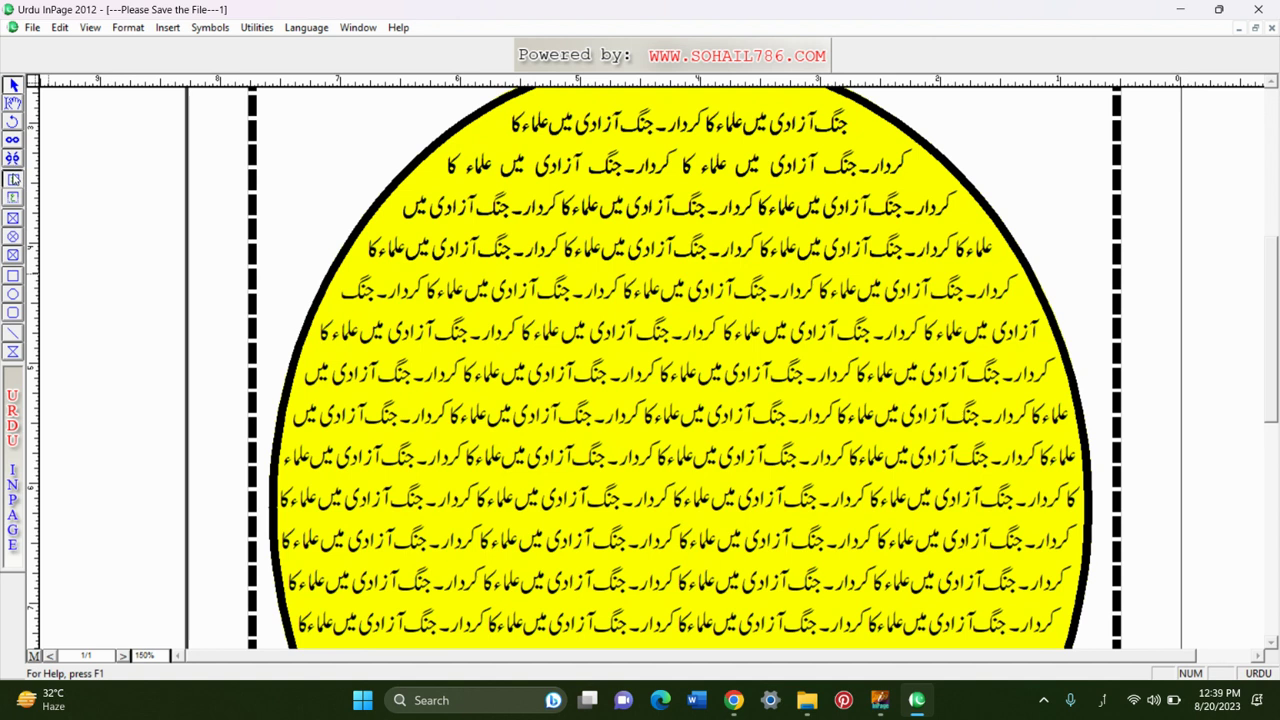
{"action": "left_click", "coordinate": [13, 179]}
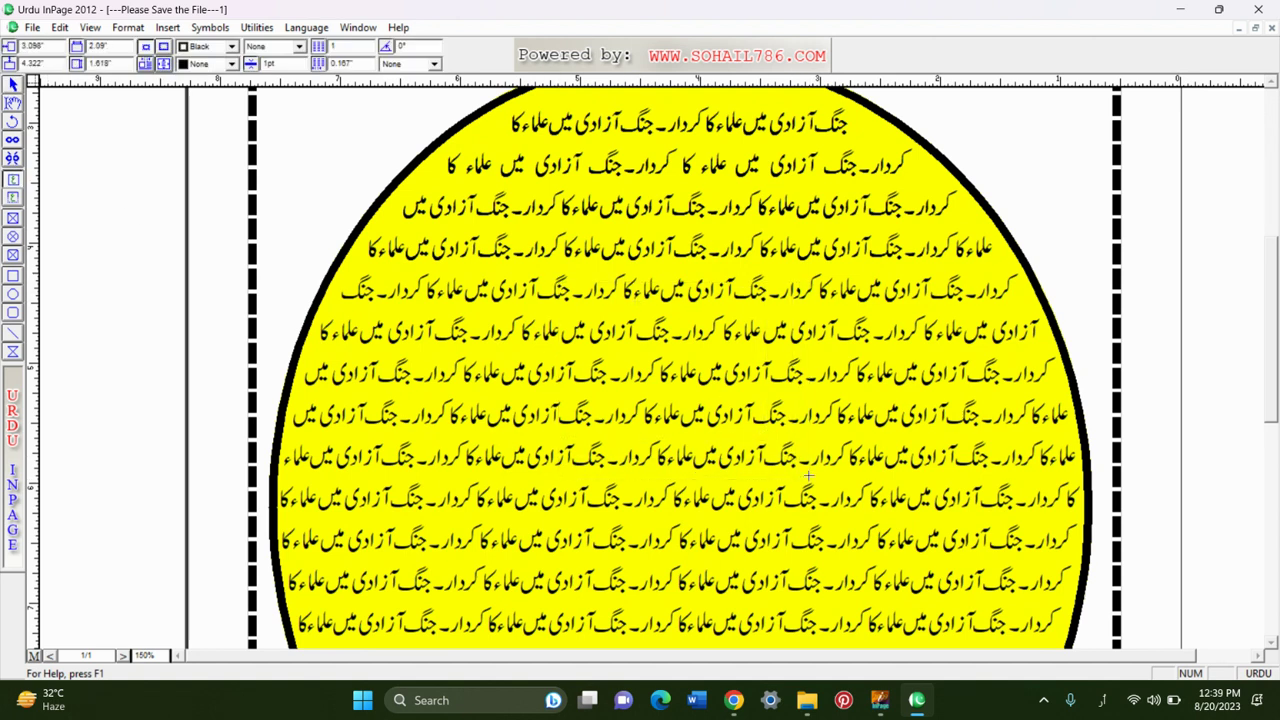
{"action": "left_click_drag", "start_coordinate": [558, 282], "coordinate": [810, 476]}
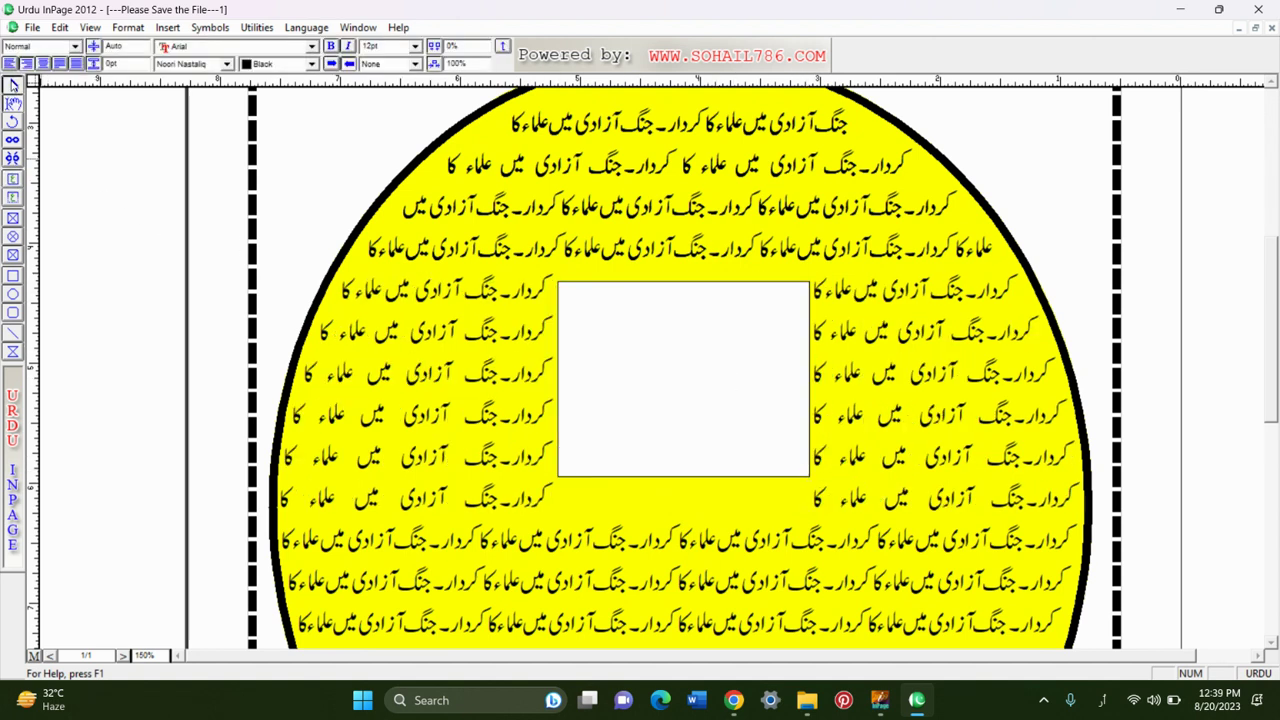
Shift the new inner text box slightly to about 3.147" across and lower its upper edge for a height of about 1.597".
{"action": "left_click", "coordinate": [777, 423]}
{"action": "left_click_drag", "start_coordinate": [777, 423], "coordinate": [771, 423]}
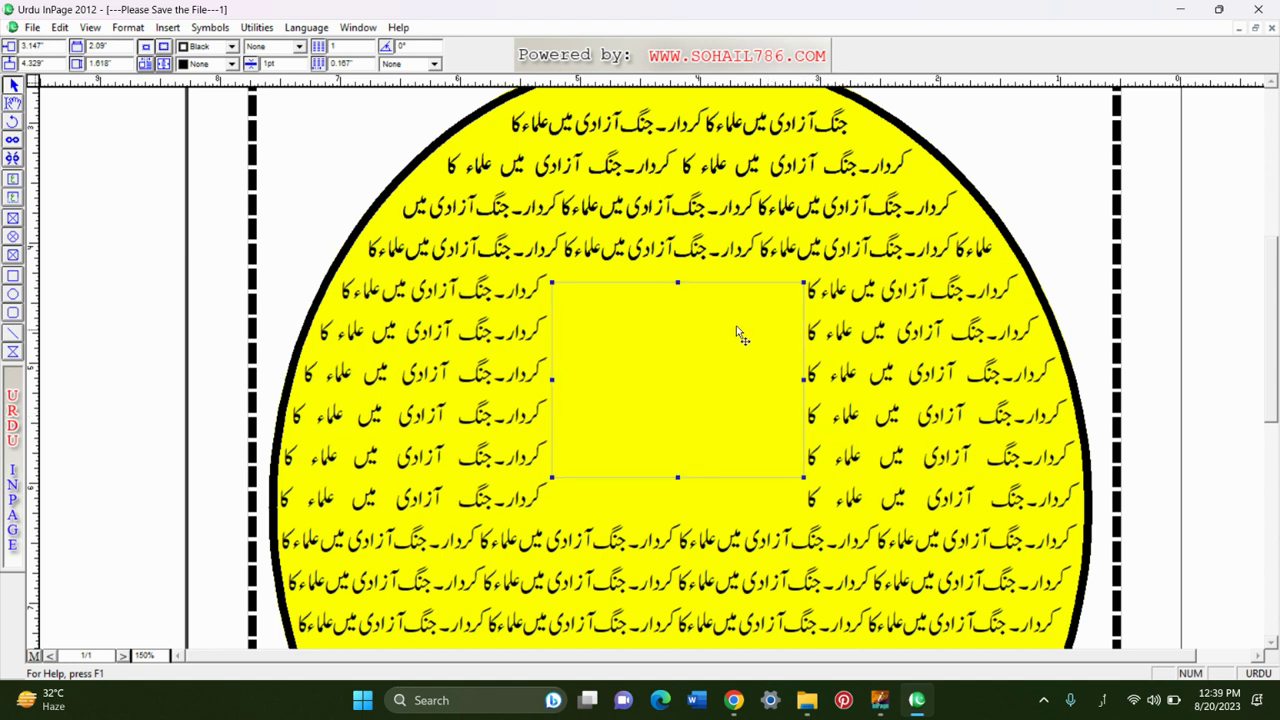
{"action": "mouse_move", "coordinate": [676, 282]}
{"action": "left_mouse_down"}
{"action": "mouse_move", "coordinate": [677, 268]}
{"action": "mouse_move", "coordinate": [680, 285]}
{"action": "left_mouse_up"}
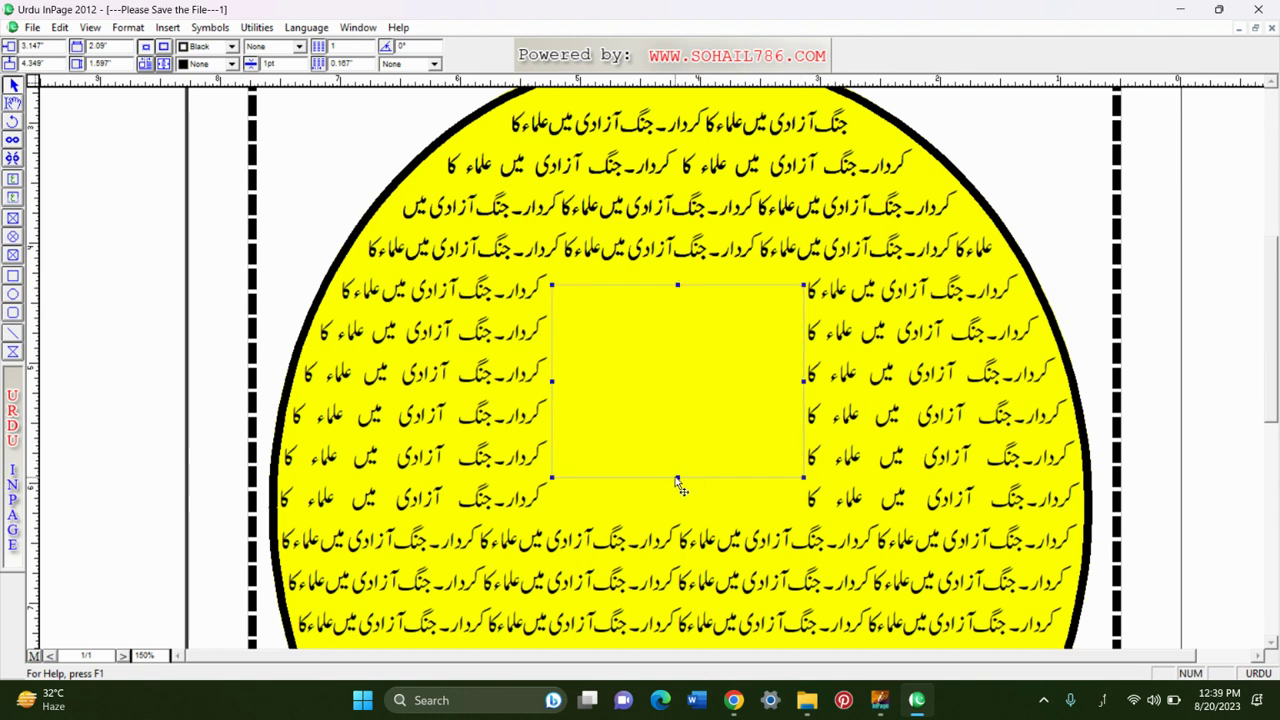
Extend the inner text box downward to a height of about 1.764" and fill it with red.
{"action": "left_click_drag", "start_coordinate": [677, 479], "coordinate": [680, 497]}
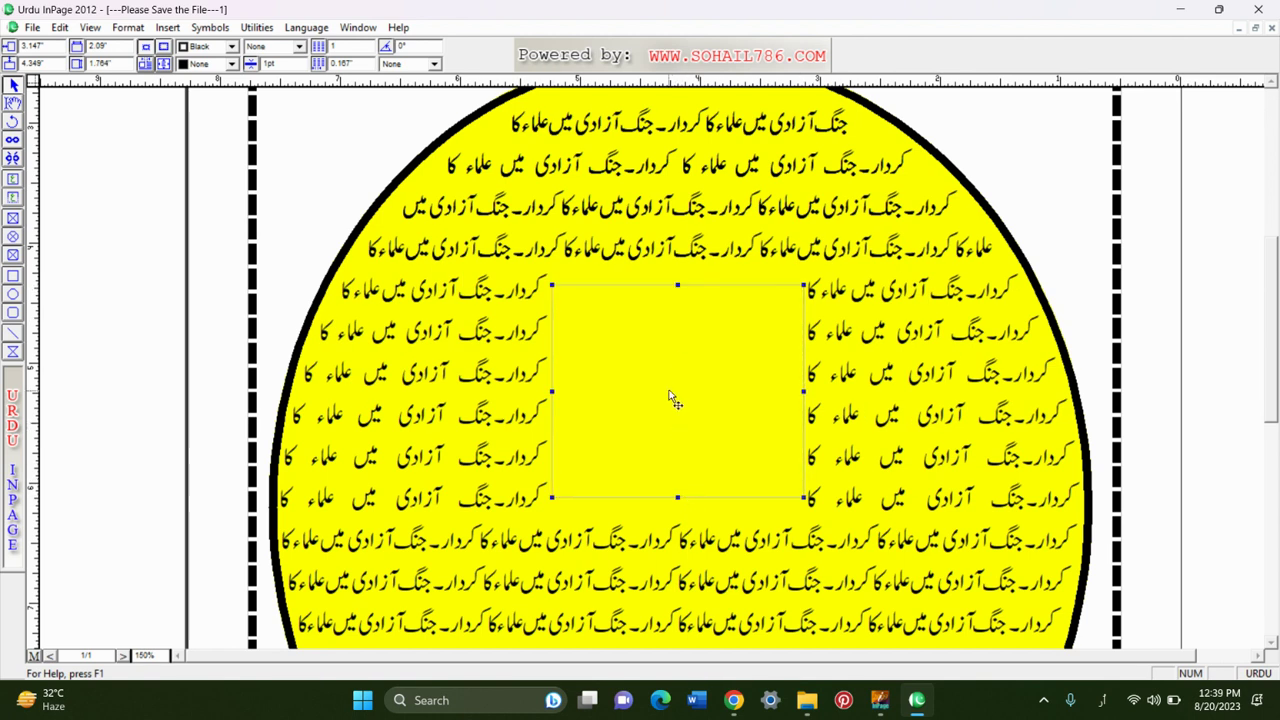
{"action": "left_click", "coordinate": [209, 63]}
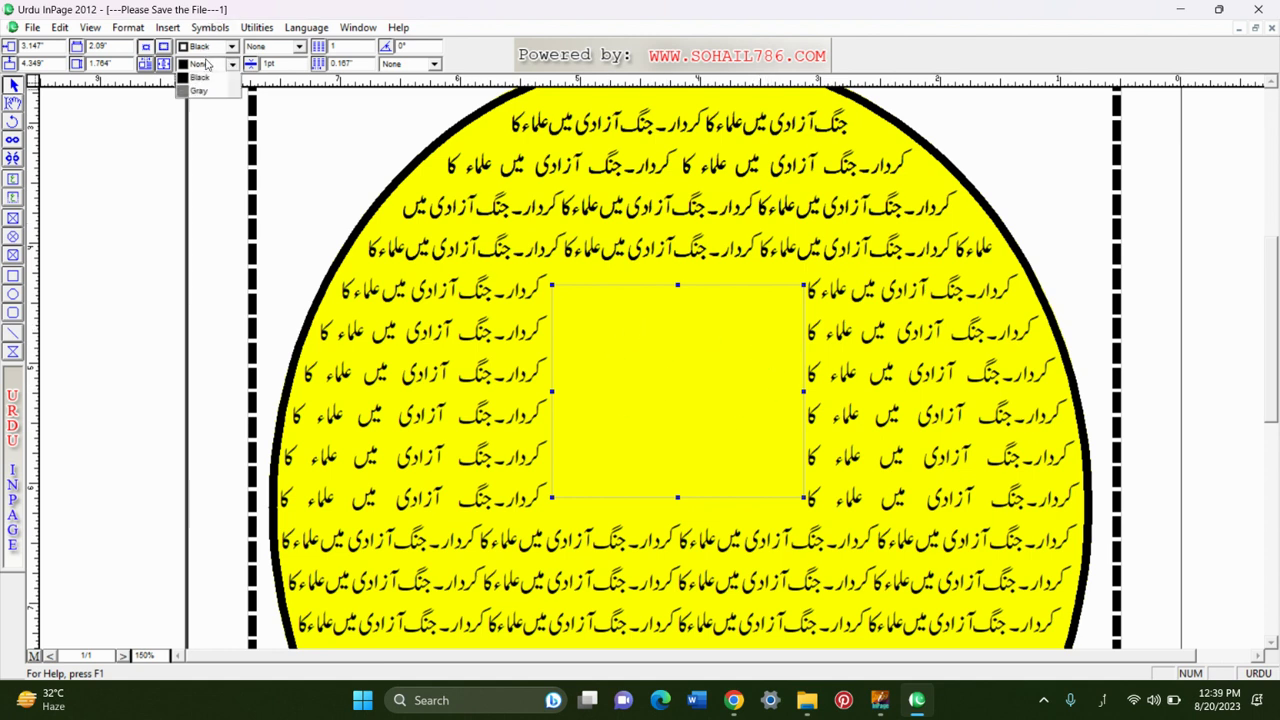
{"action": "left_click", "coordinate": [199, 93]}
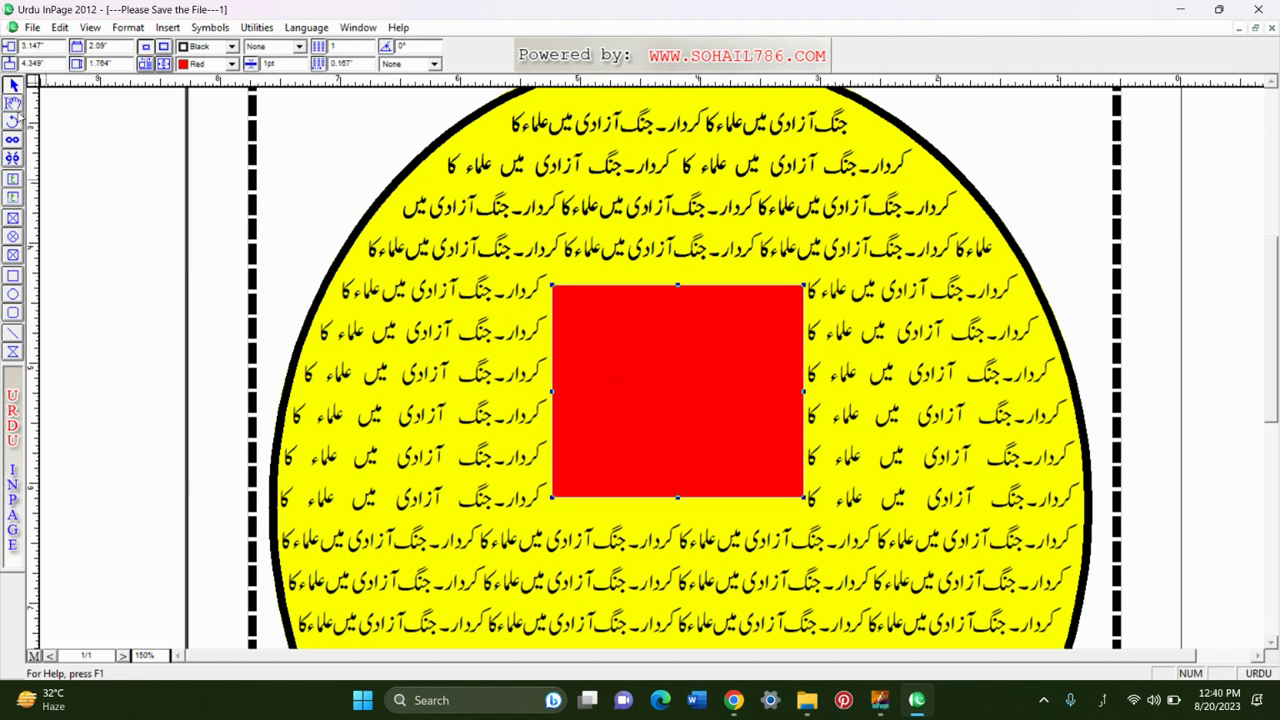
Turn off Run Around for the red text box and shift it over the ellipse's text.
{"action": "left_click", "coordinate": [127, 28]}
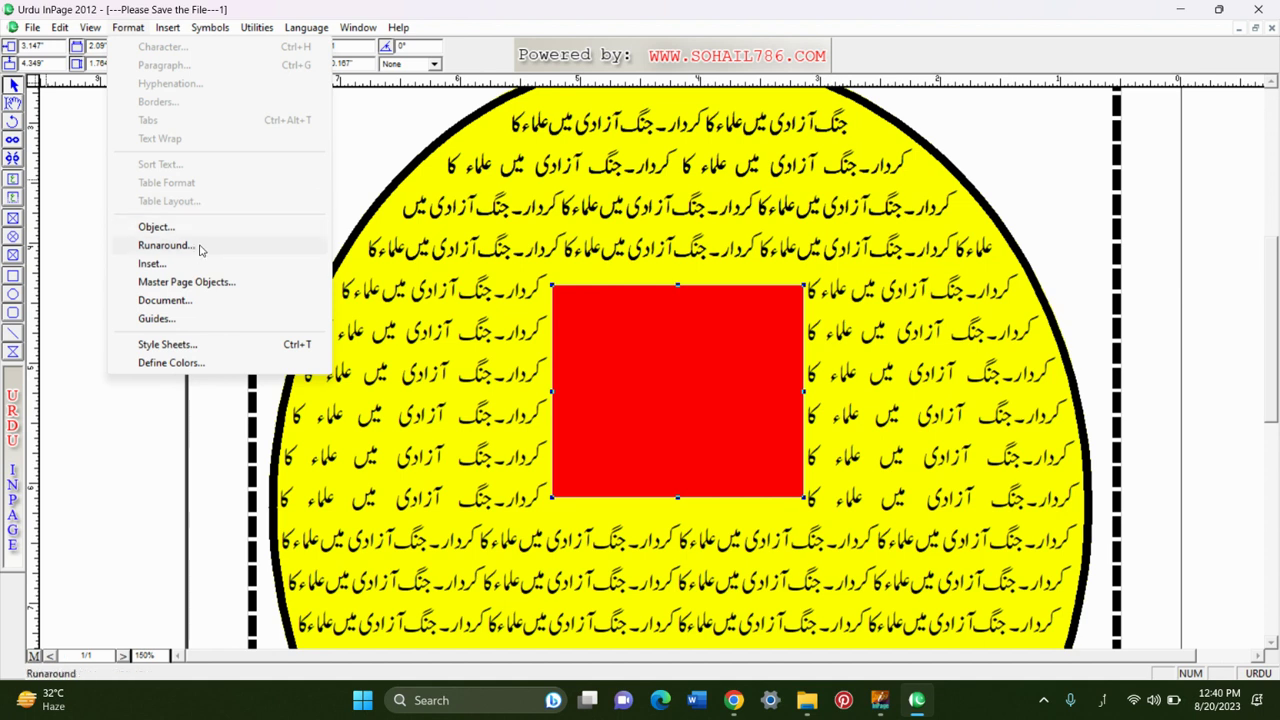
{"action": "left_click", "coordinate": [200, 248]}
{"action": "left_click", "coordinate": [573, 312]}
{"action": "left_click", "coordinate": [686, 314]}
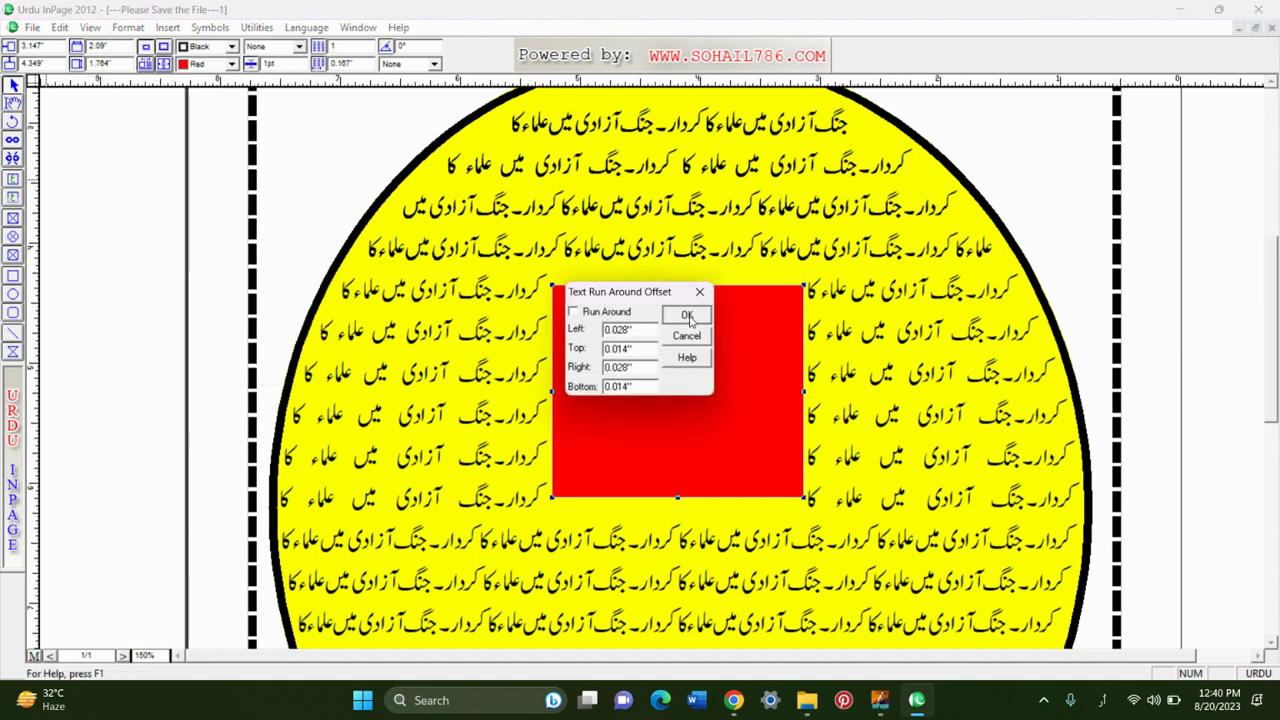
{"action": "mouse_move", "coordinate": [693, 323]}
{"action": "left_mouse_down"}
{"action": "mouse_move", "coordinate": [600, 355]}
{"action": "mouse_move", "coordinate": [597, 345]}
{"action": "mouse_move", "coordinate": [691, 315]}
{"action": "left_mouse_up"}
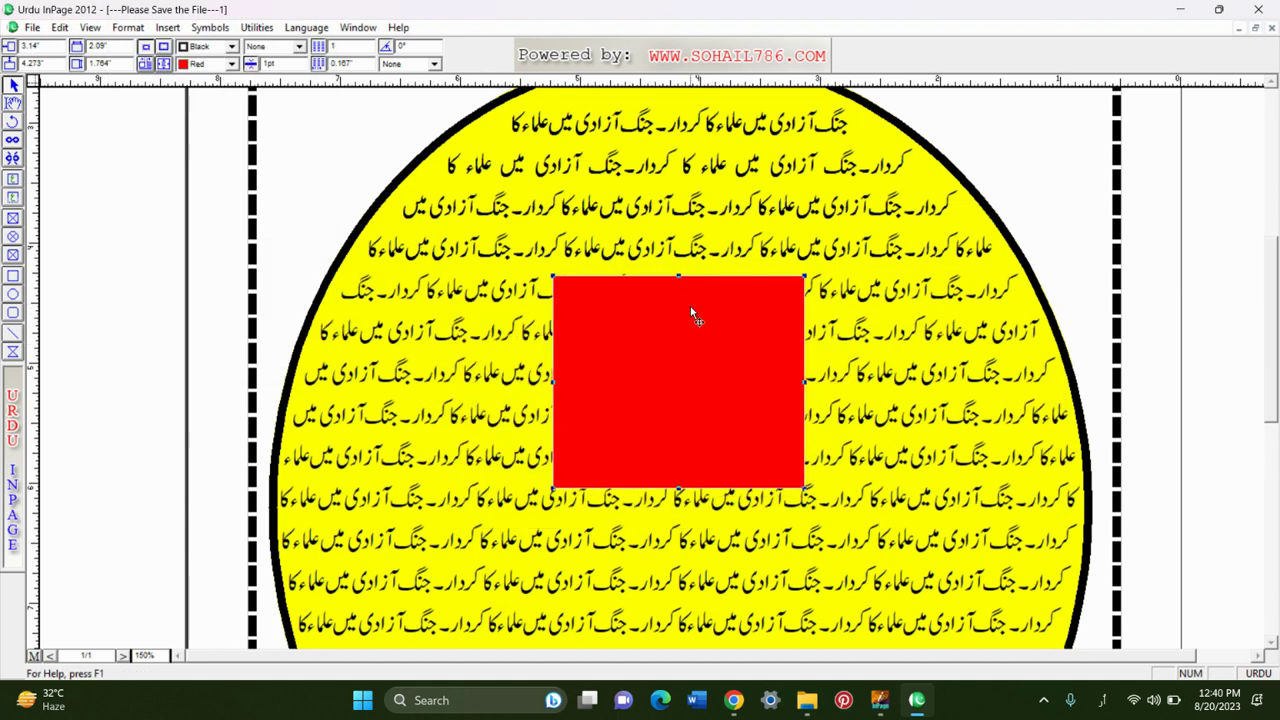
{"action": "left_click_drag", "start_coordinate": [649, 434], "coordinate": [656, 474]}
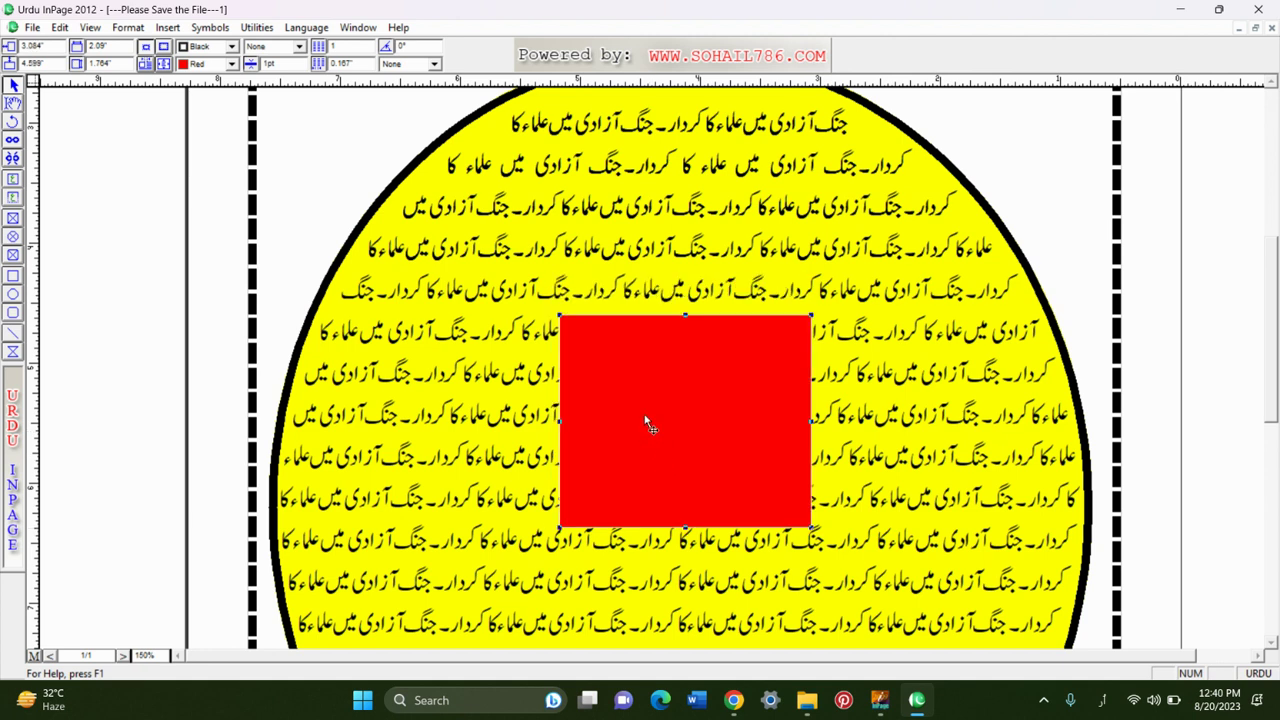
{"action": "key", "text": "ctrl+z"}
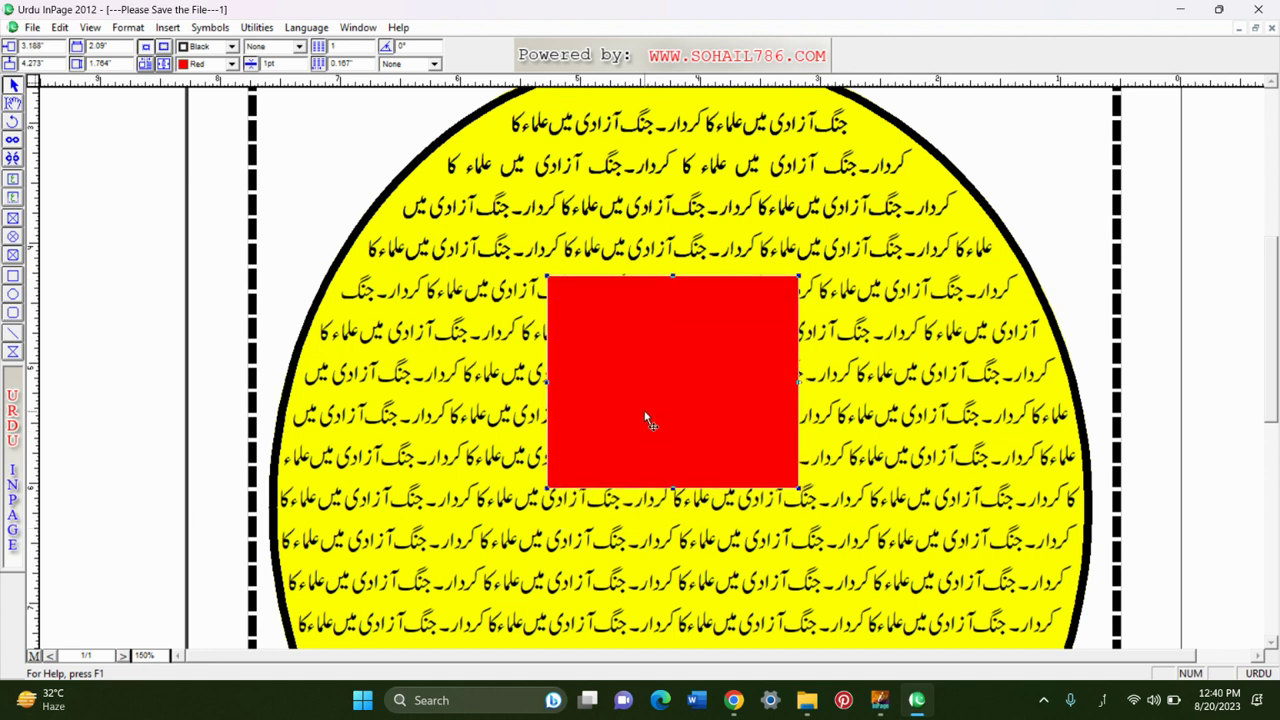
Turn Run Around back on for the red text box and place it about 3.175" across and 4.419" down.
{"action": "left_click", "coordinate": [128, 28]}
{"action": "left_click", "coordinate": [166, 246]}
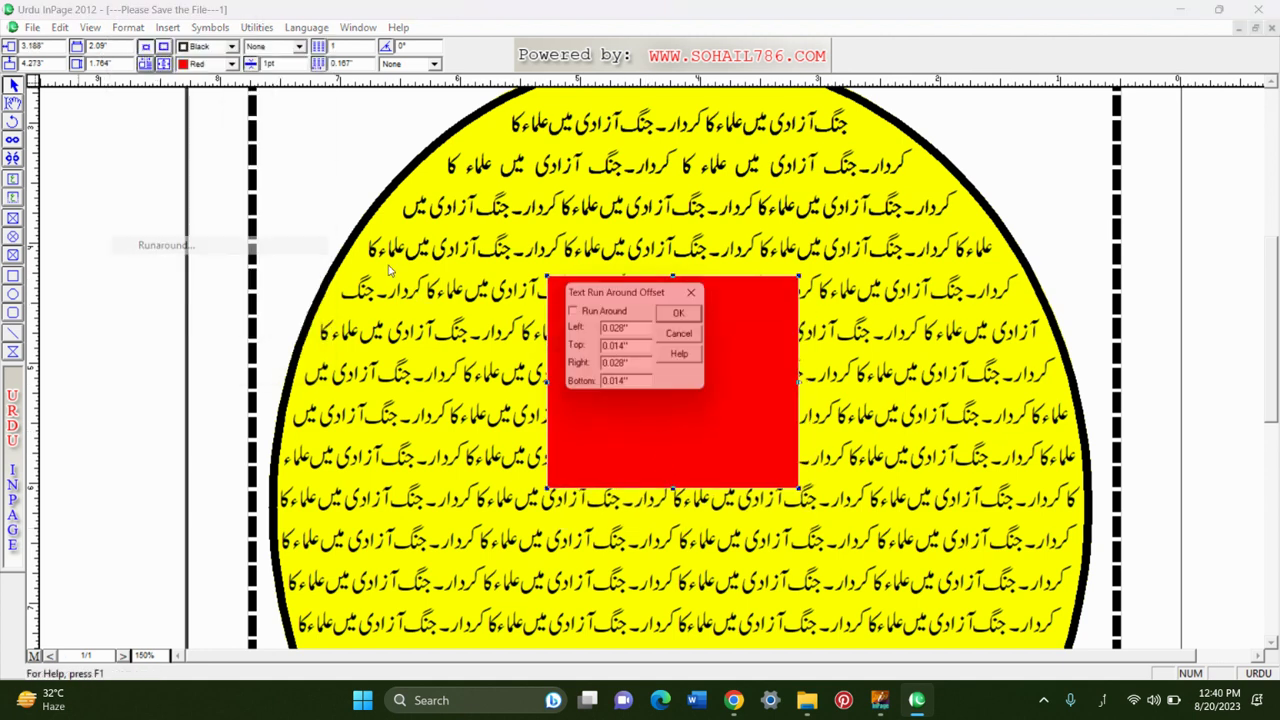
{"action": "left_click", "coordinate": [575, 313]}
{"action": "left_click", "coordinate": [686, 314]}
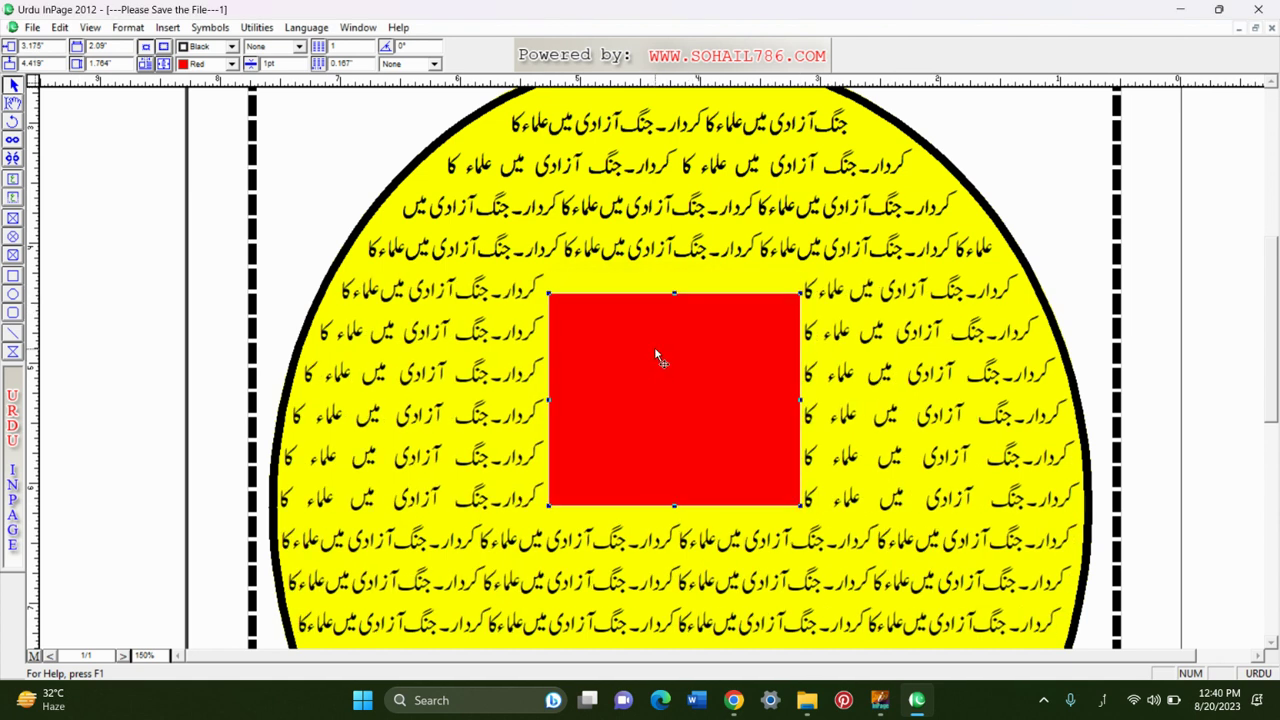
Replace the red text box with a red-filled graphic rectangle about 2.2" wide and 1.79" high inside the ellipse.
{"action": "key", "text": "Delete"}
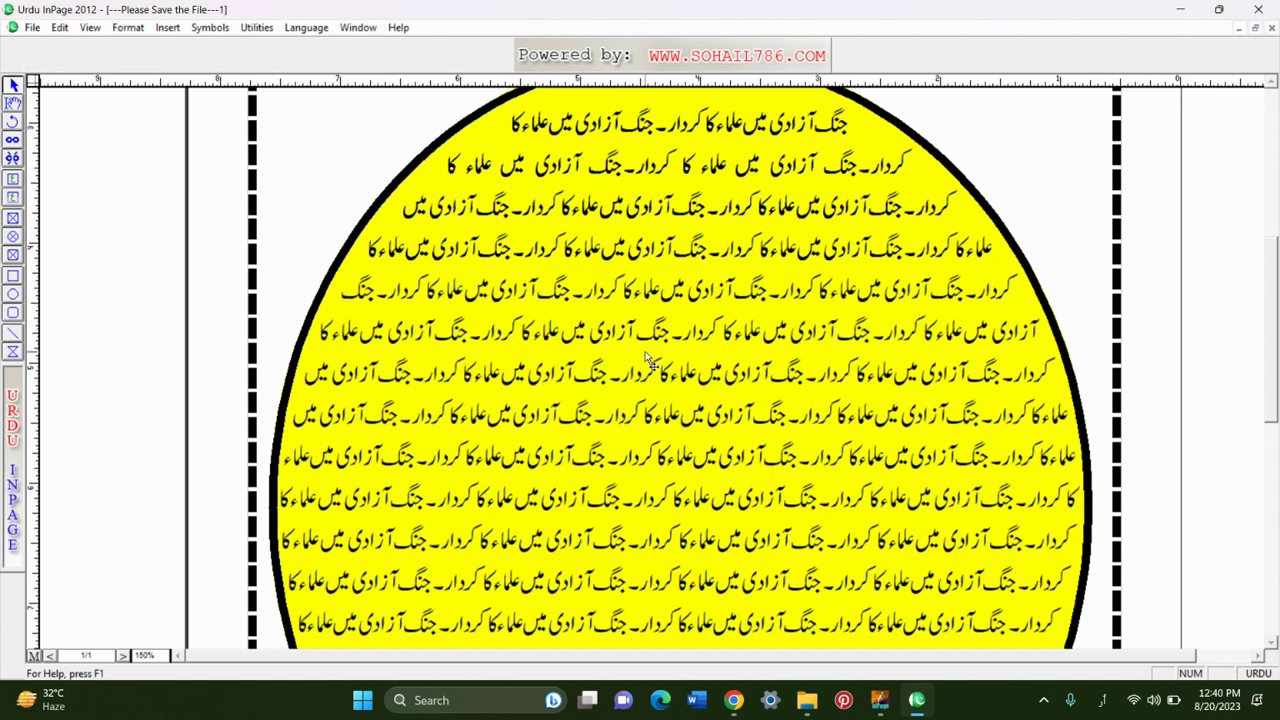
{"action": "left_click", "coordinate": [13, 275]}
{"action": "left_click_drag", "start_coordinate": [549, 320], "coordinate": [815, 525]}
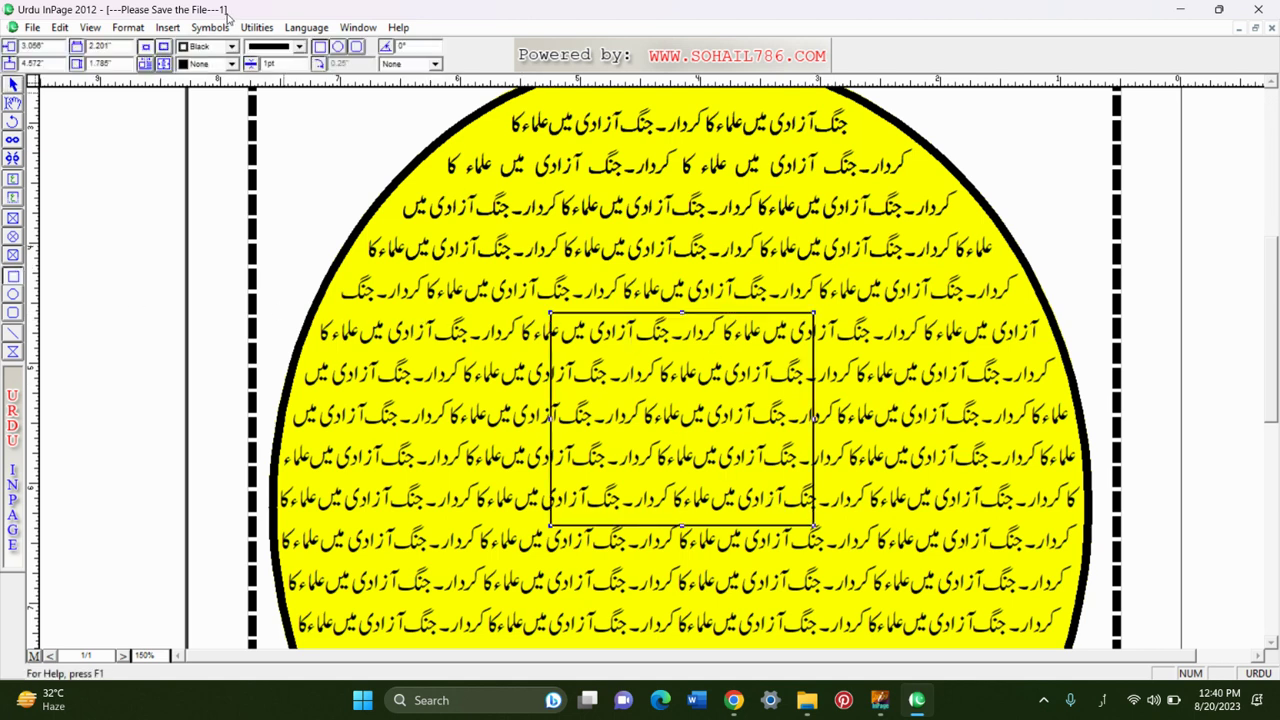
{"action": "left_click", "coordinate": [210, 64]}
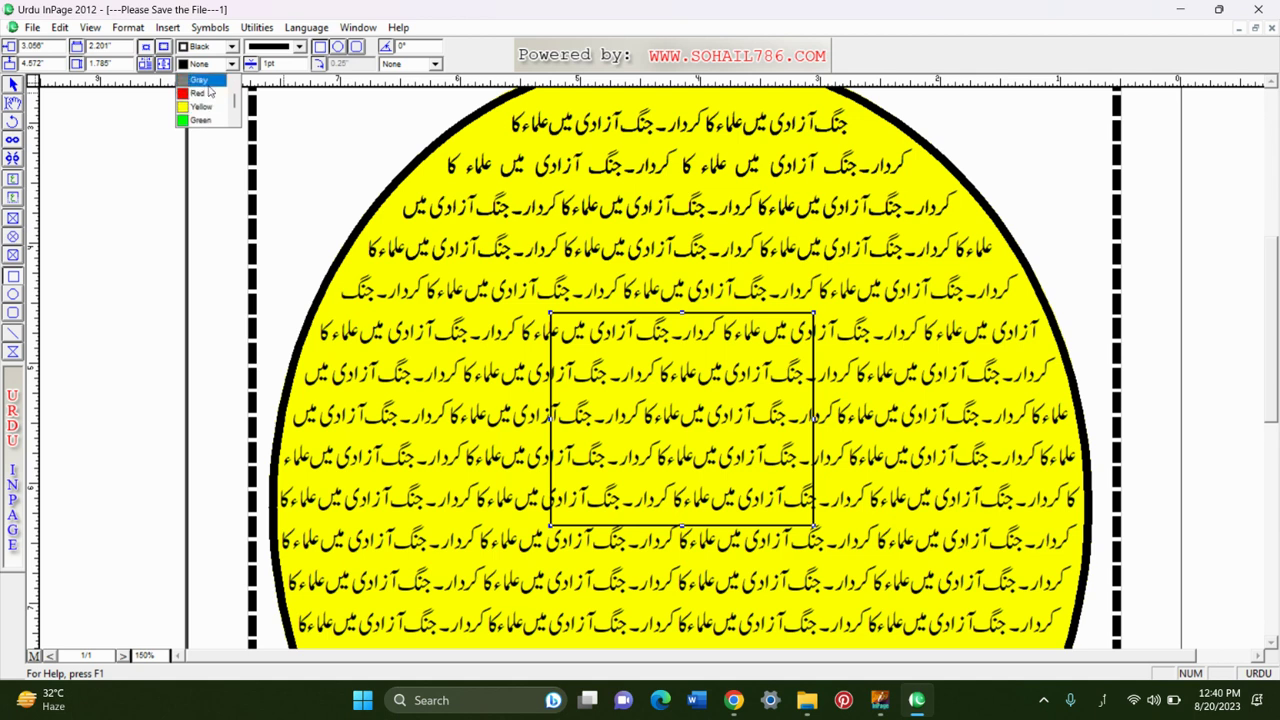
{"action": "left_click", "coordinate": [200, 94]}
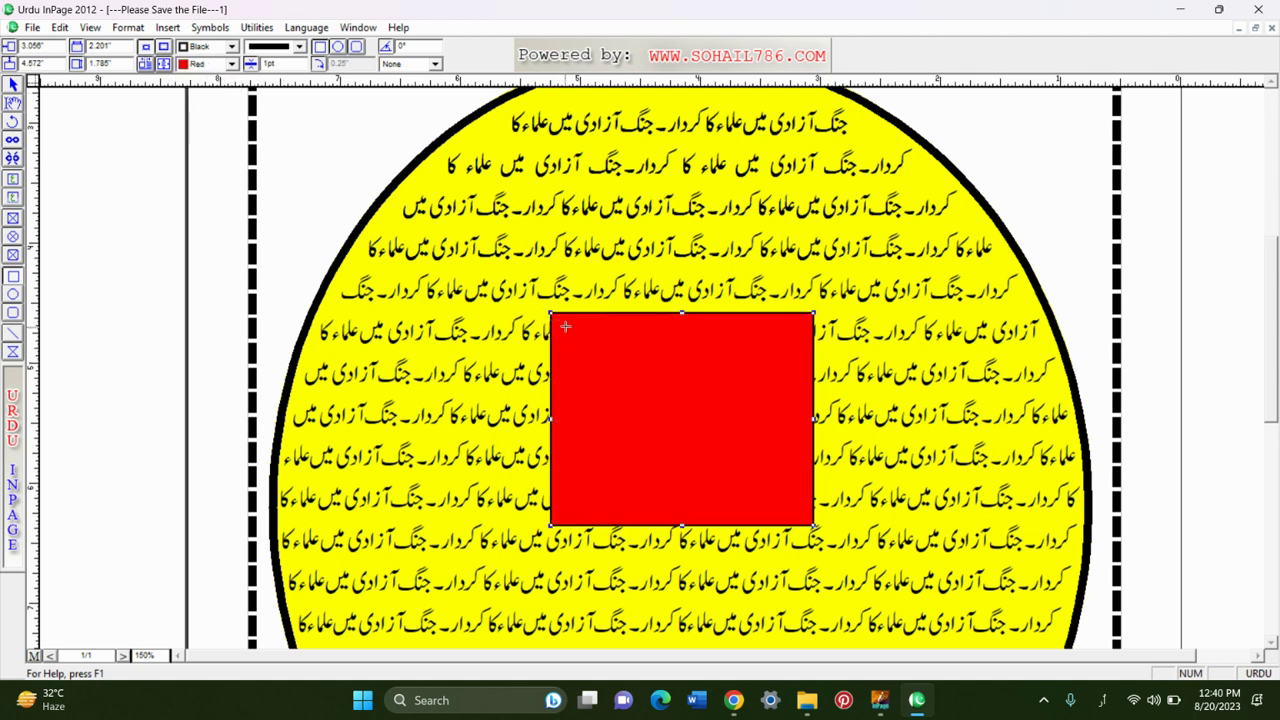
Give the red rectangle a 0.1" inset on all sides.
{"action": "left_click", "coordinate": [129, 30]}
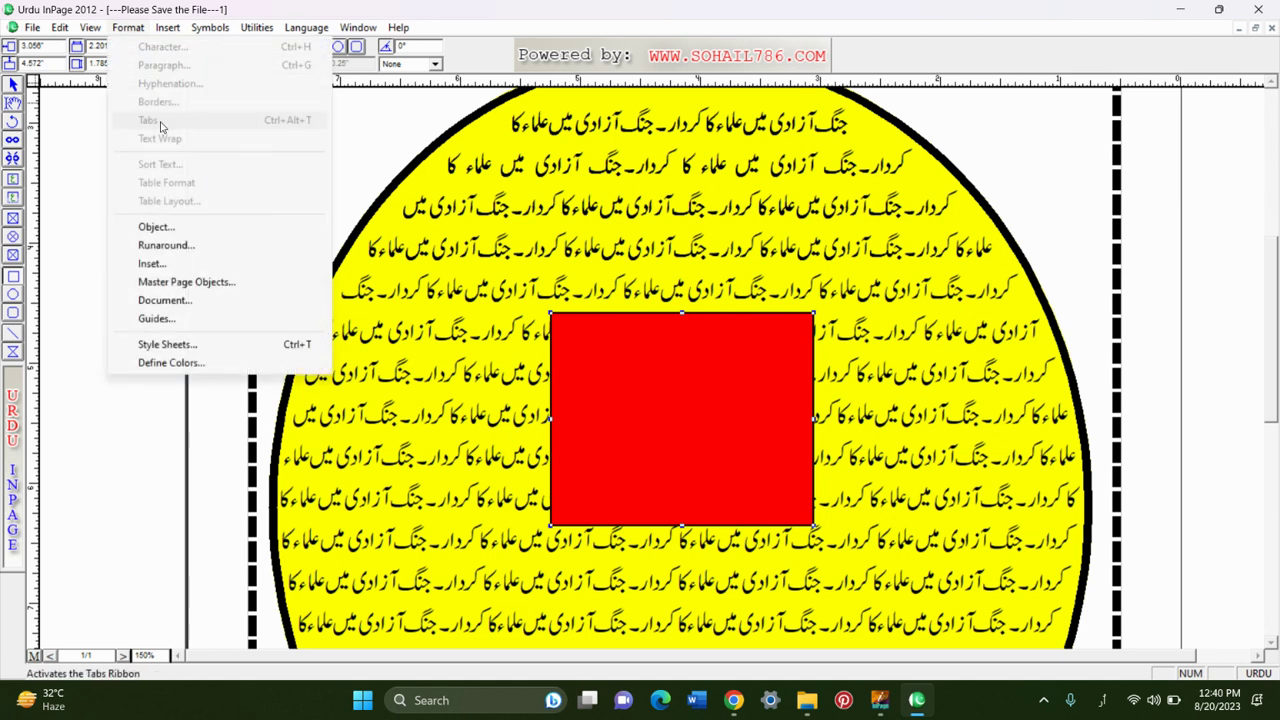
{"action": "left_click", "coordinate": [180, 265]}
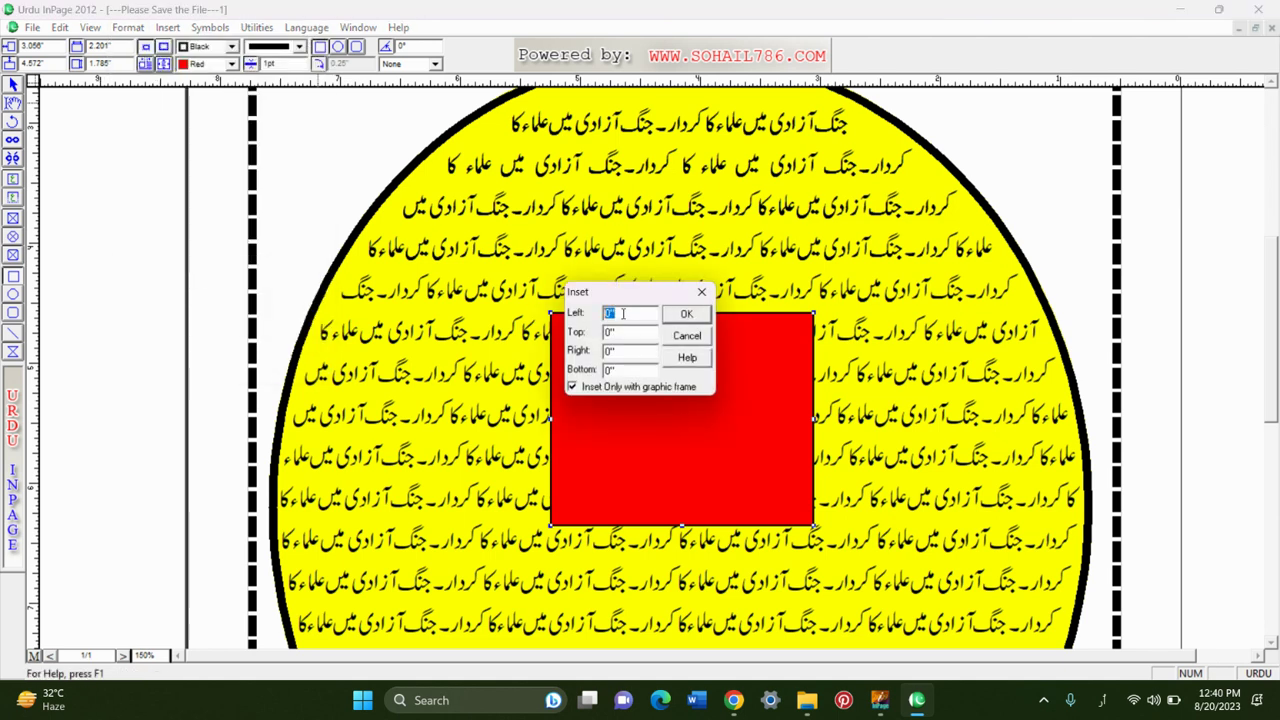
{"action": "type", "text": "0"}
{"action": "key", "text": "Tab"}
{"action": "key", "text": "Tab"}
{"action": "type", "text": "0.1"}
{"action": "left_click", "coordinate": [686, 315]}
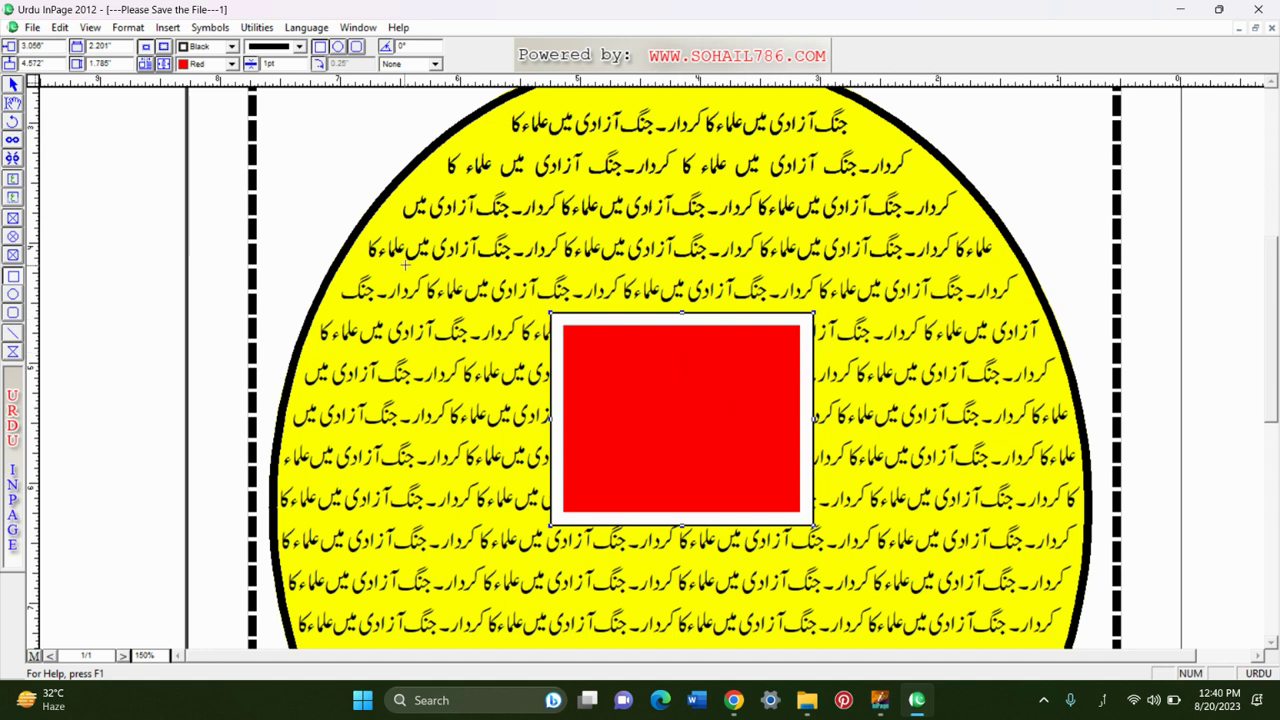
Delete the red rectangle from the middle of the ellipse.
{"action": "key", "text": "ctrl+0"}
{"action": "left_click", "coordinate": [680, 420], "text": "ctrl"}
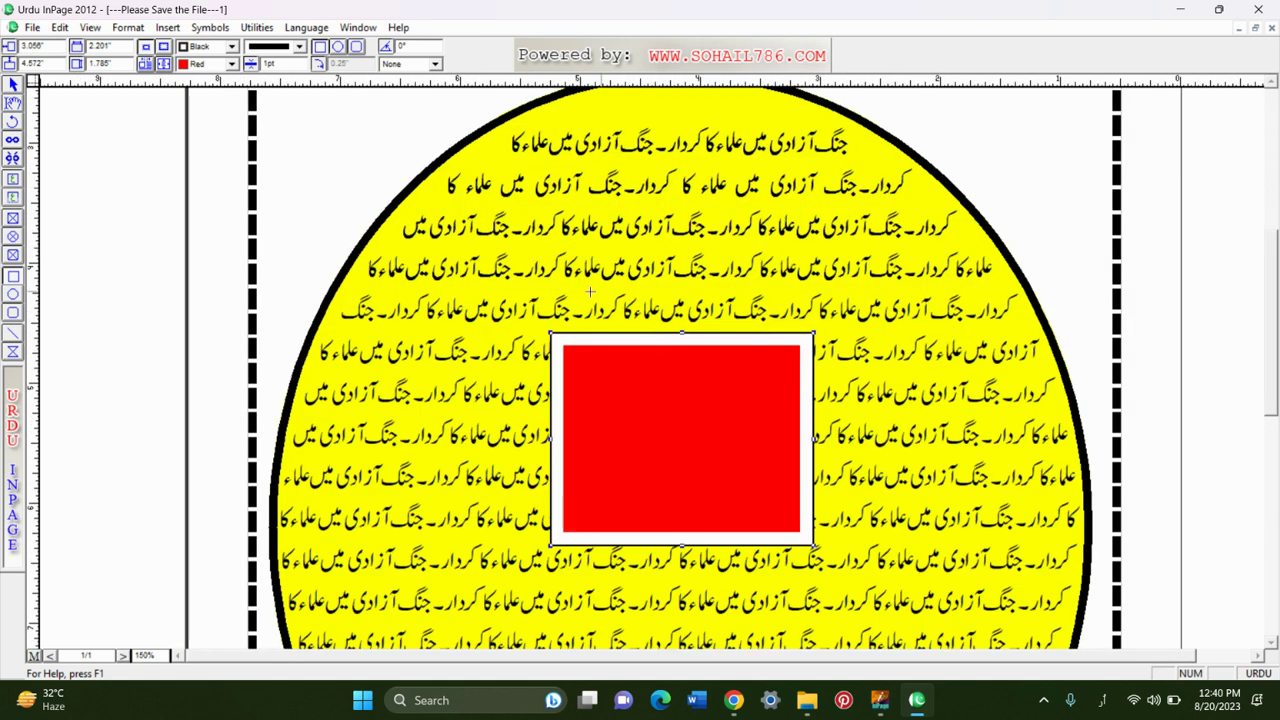
{"action": "left_click", "coordinate": [14, 86]}
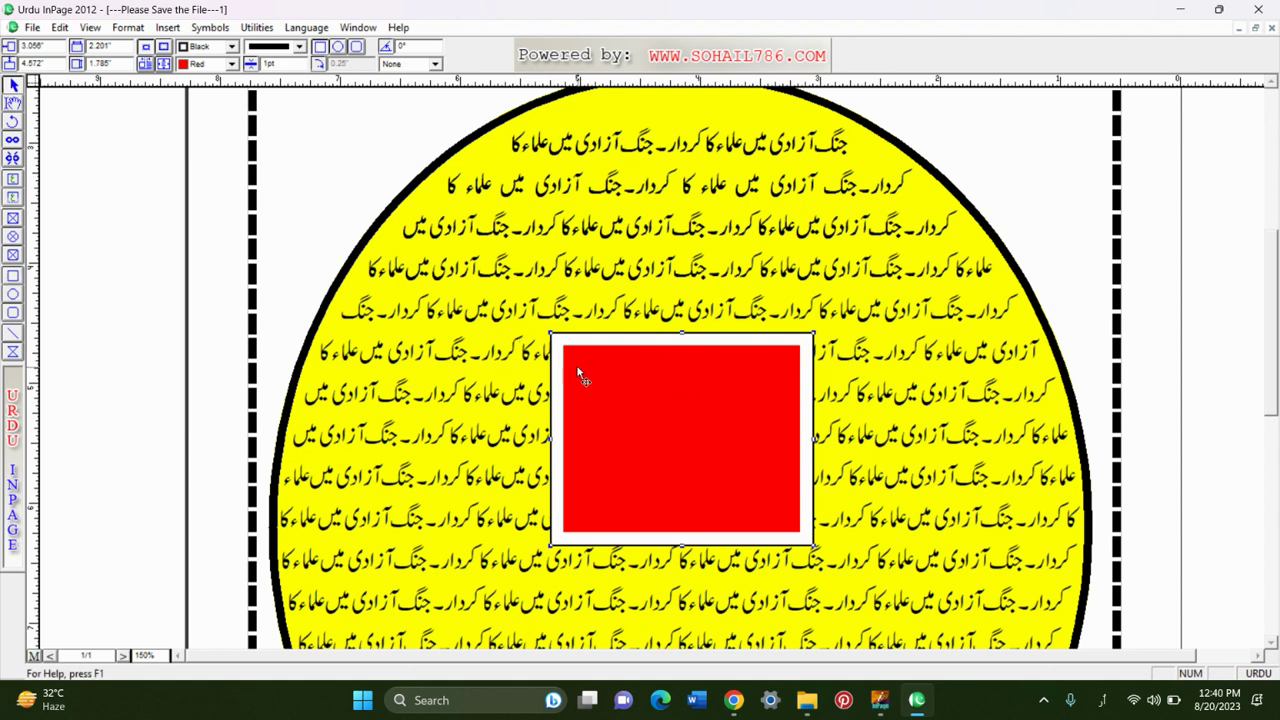
{"action": "key", "text": "Delete"}
Review the finished page as a whole and check the ellipse's justified text up close.
{"action": "key", "text": "ctrl+0"}
{"action": "left_click", "coordinate": [603, 266], "text": "ctrl"}
{"action": "key", "text": "ctrl+0"}
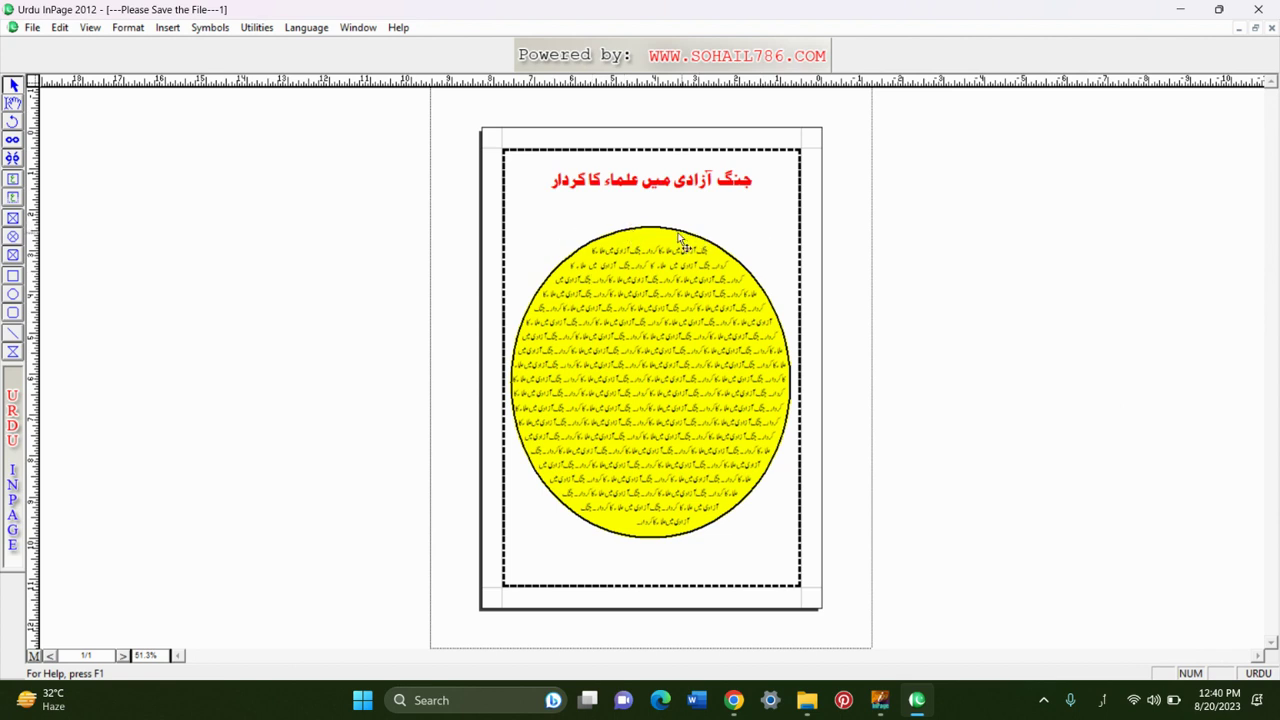
{"action": "left_click", "coordinate": [647, 247], "text": "ctrl"}
{"action": "key", "text": "ctrl+0"}
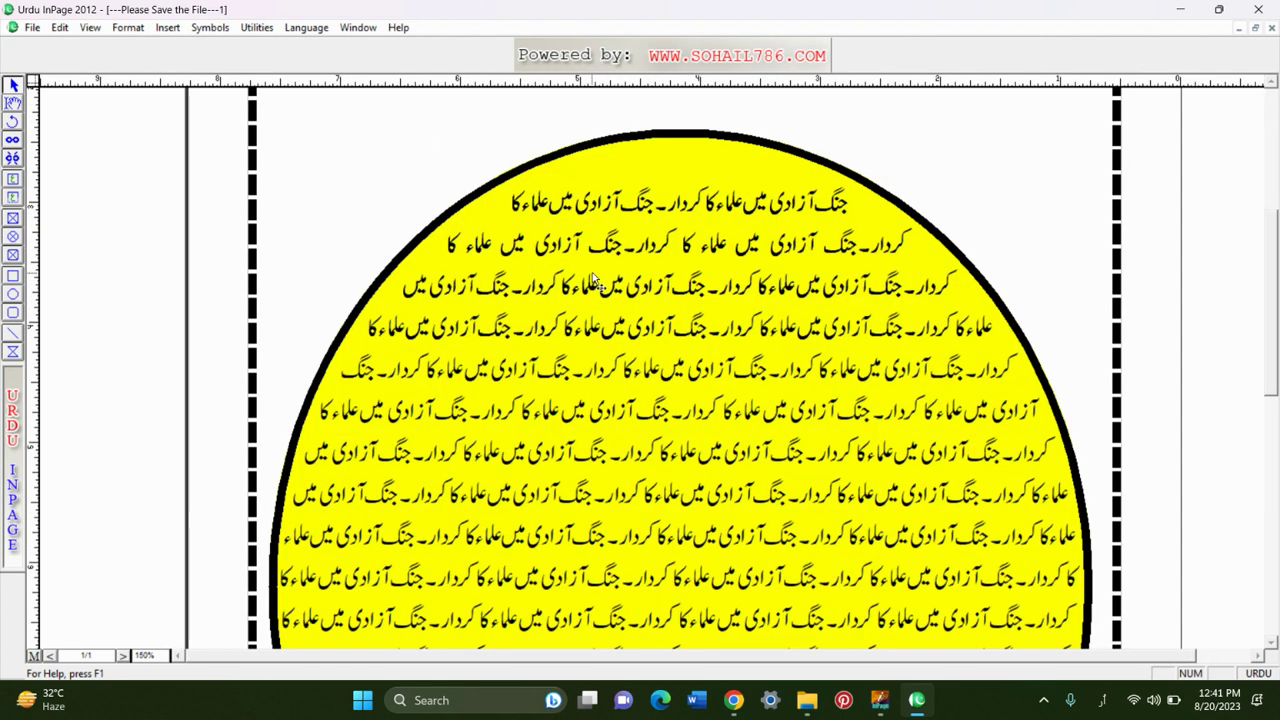
{"action": "key", "text": "ctrl+0"}
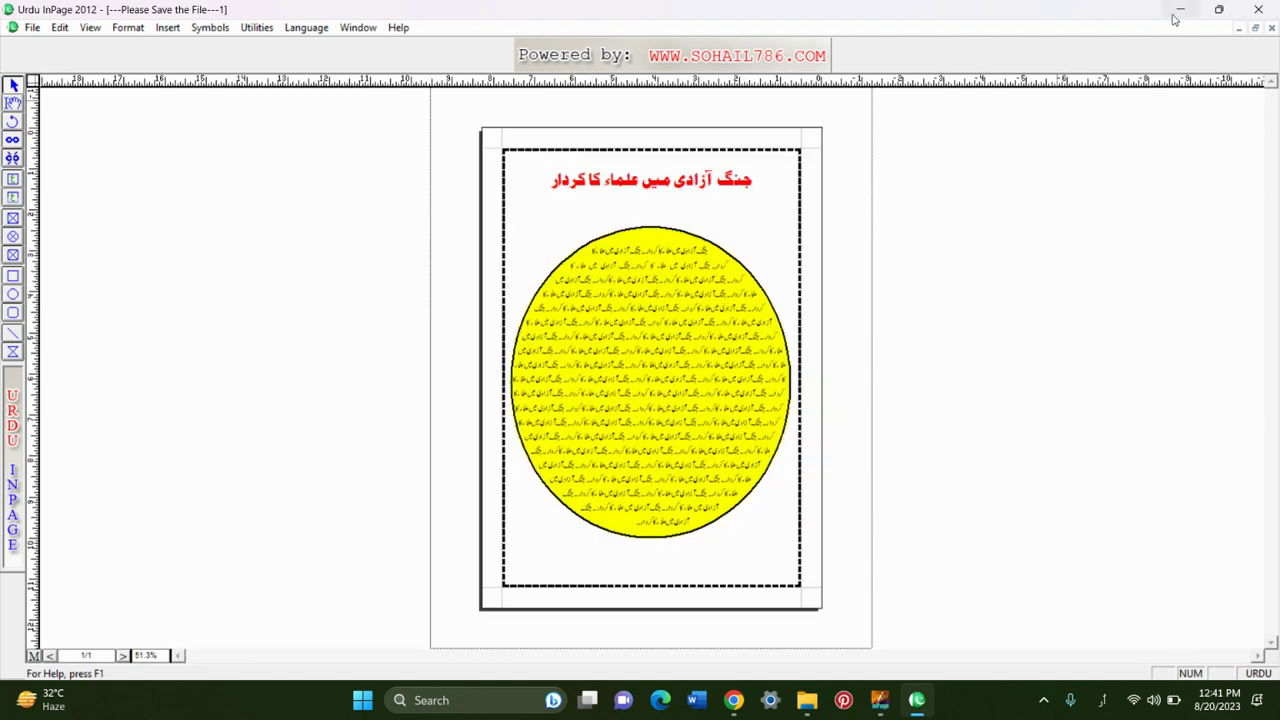